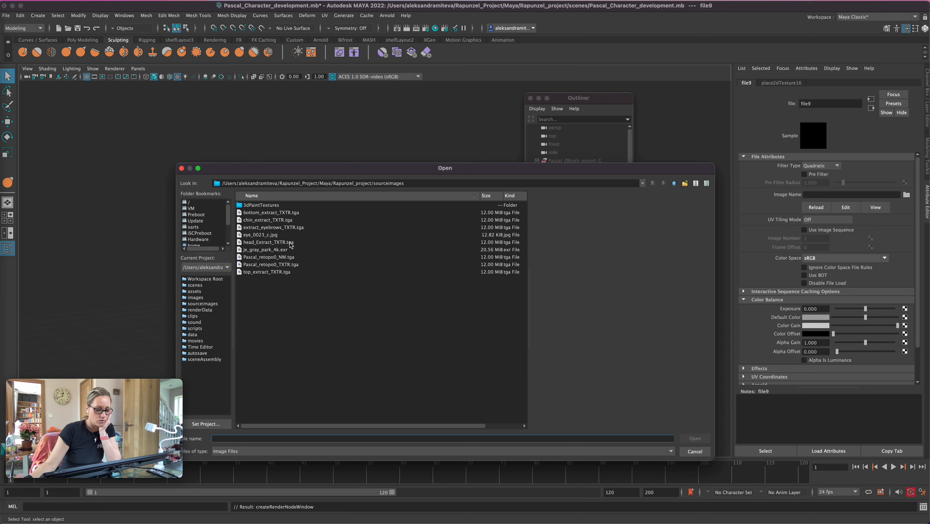
Load je_gray_park_4k.exr as the sky dome light's texture image and set the light's Camera visibility to 0
click(279, 250)
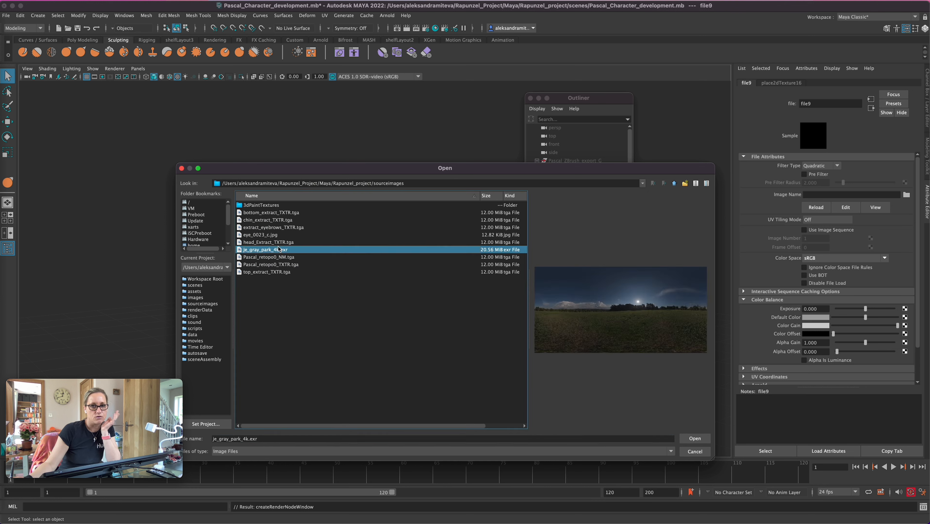
click(692, 439)
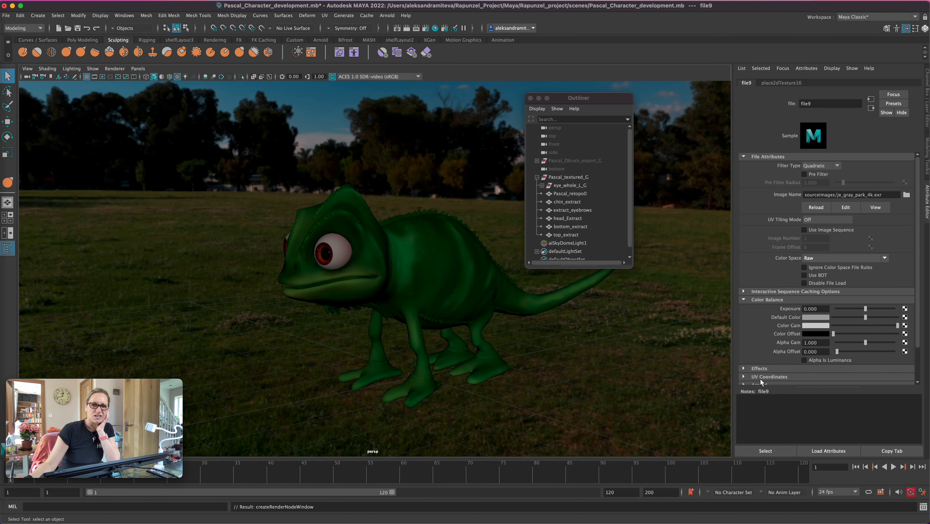
click(563, 244)
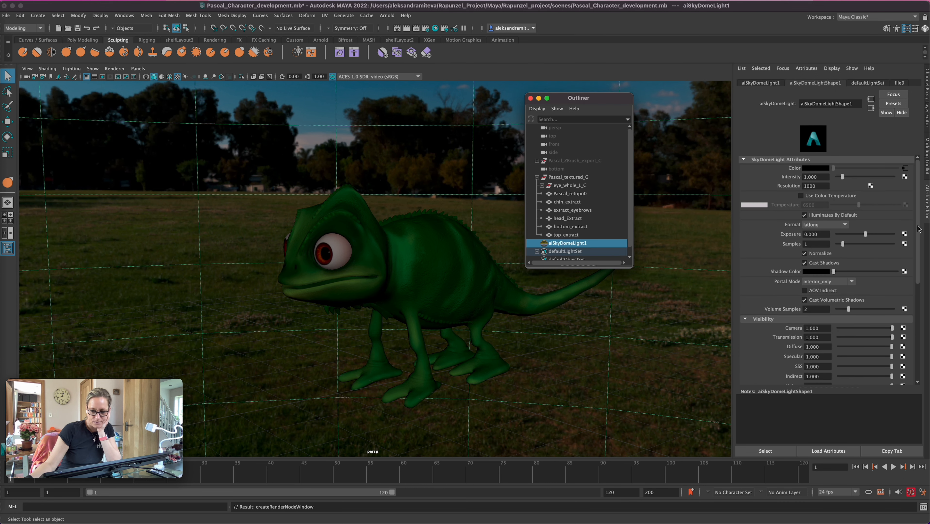
drag(919, 226, 916, 191)
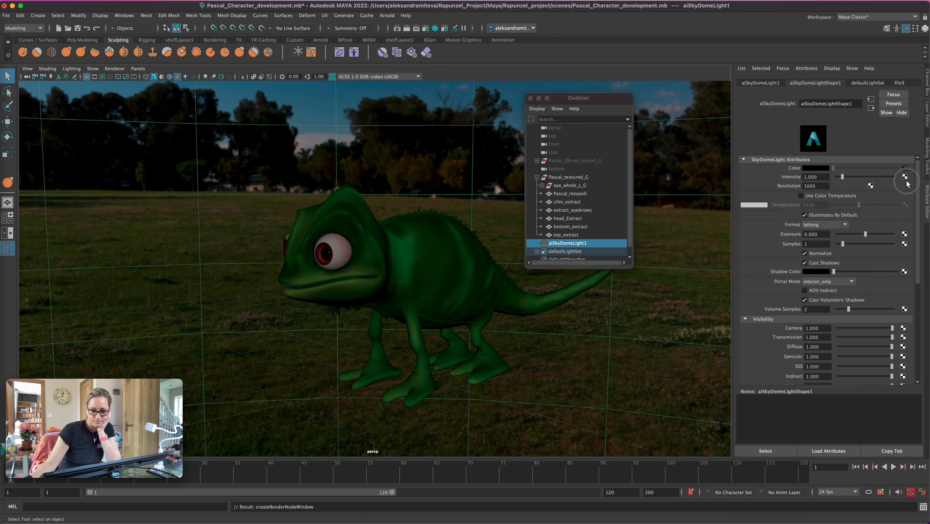
drag(891, 329, 824, 333)
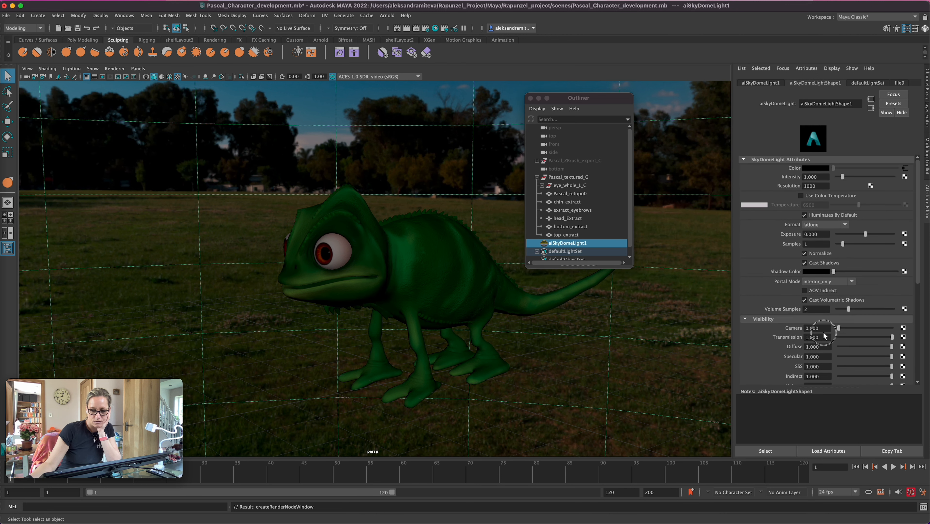
Start an Arnold RenderView render of the persp camera, then resize the render window and frame the chameleon in it
click(387, 16)
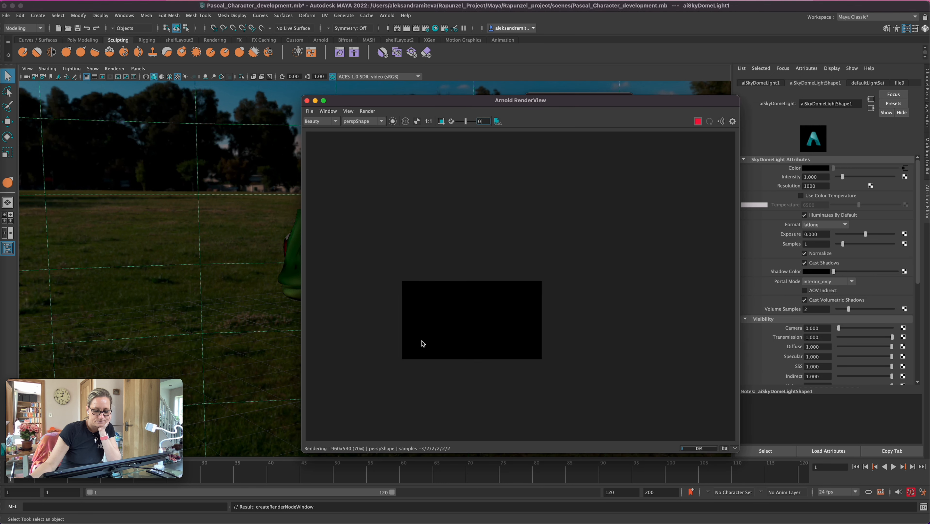
scroll(510, 301, up, 5)
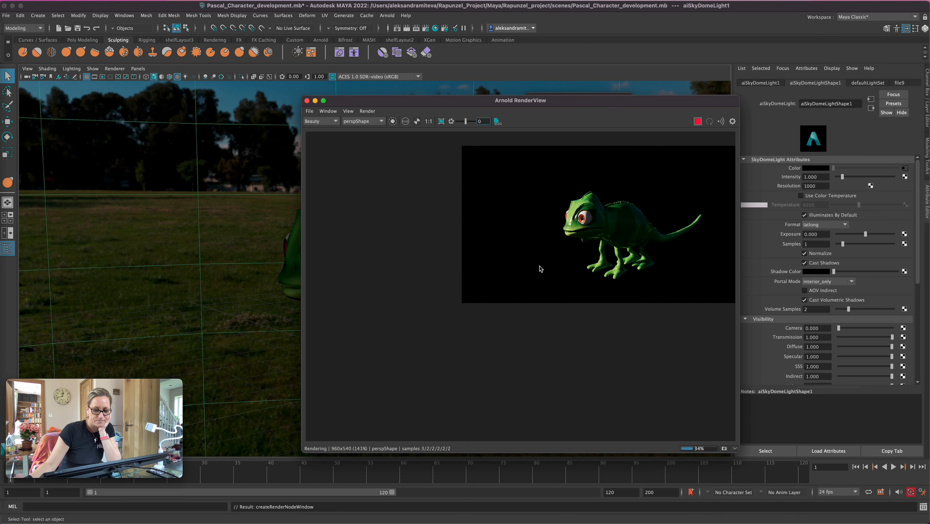
middle_drag(477, 303, 284, 429)
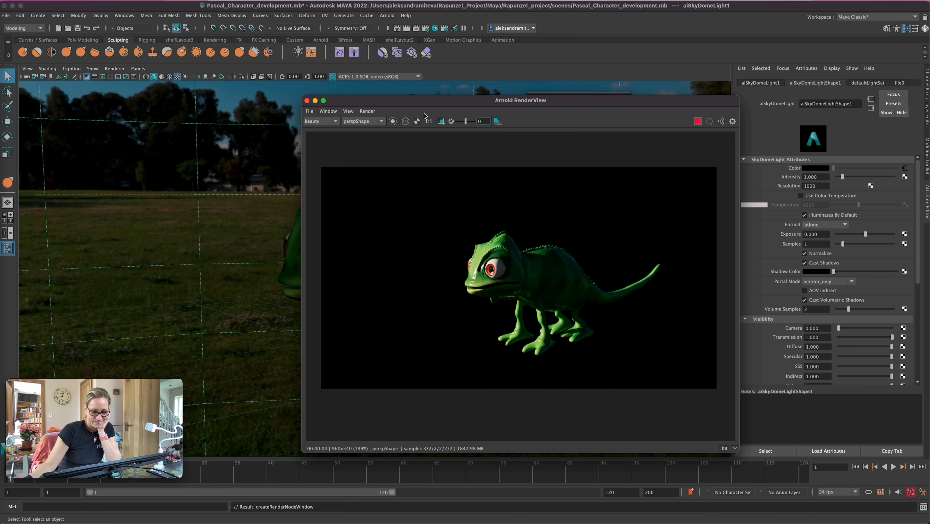
drag(738, 97, 653, 110)
drag(654, 452, 694, 414)
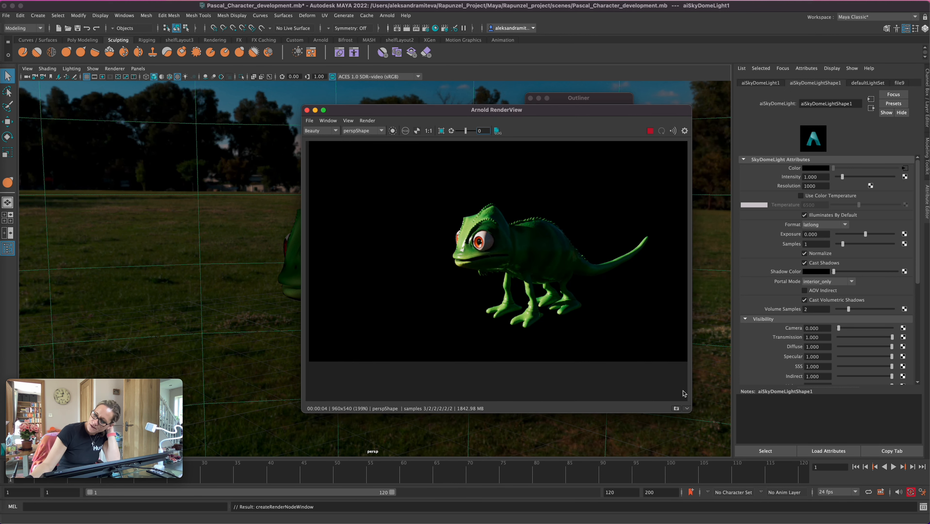
drag(515, 112, 629, 180)
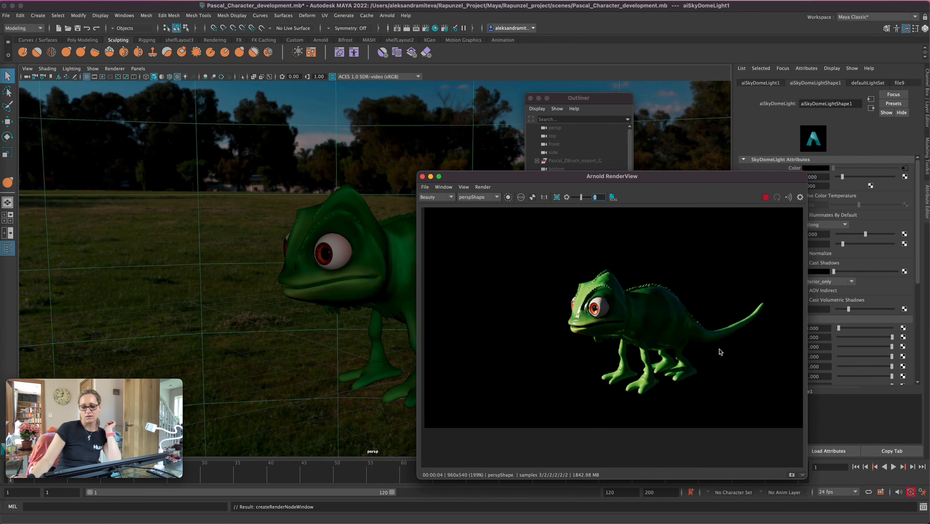
drag(666, 352, 640, 363)
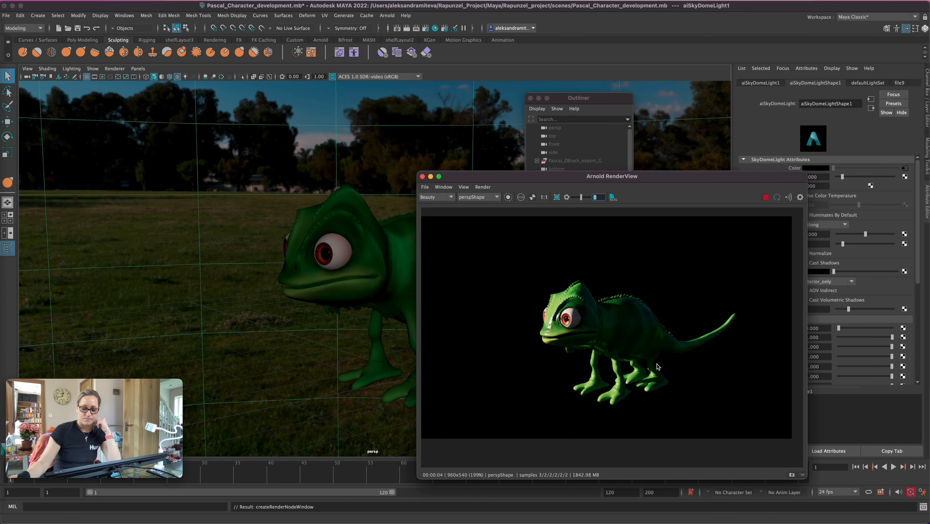
alt+right_drag(675, 358, 598, 341)
drag(630, 381, 651, 364)
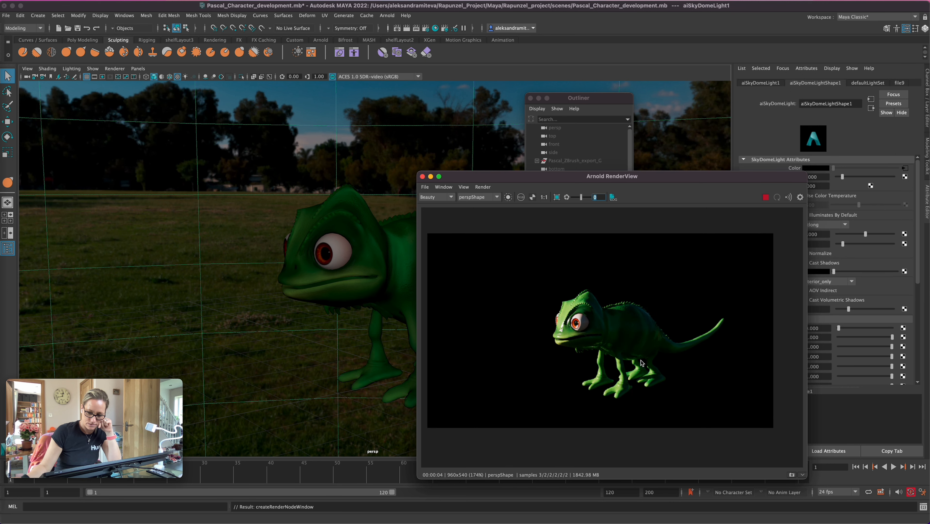
Rotate aiSkyDomeLight1 around Y to about -218 degrees so the sky lights the chameleon from another direction
alt+right_drag(323, 359, 458, 316)
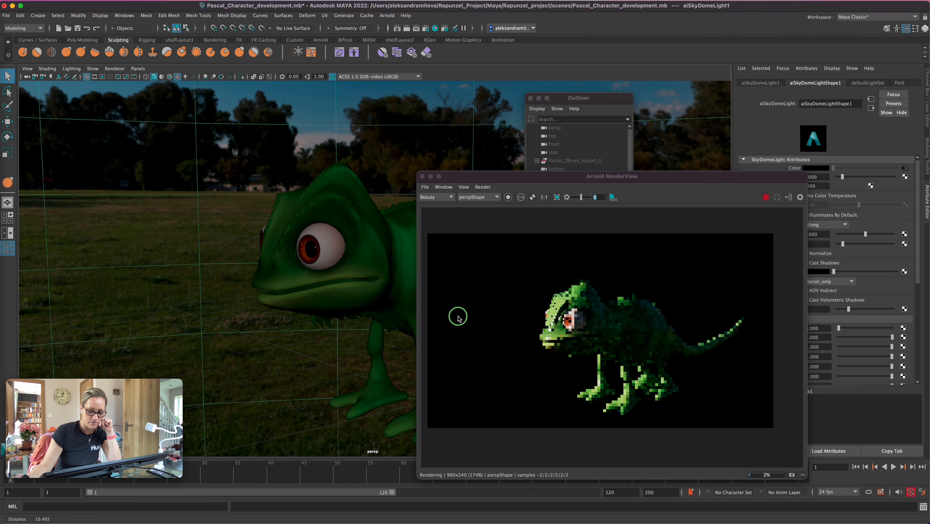
alt+drag(345, 357, 322, 347)
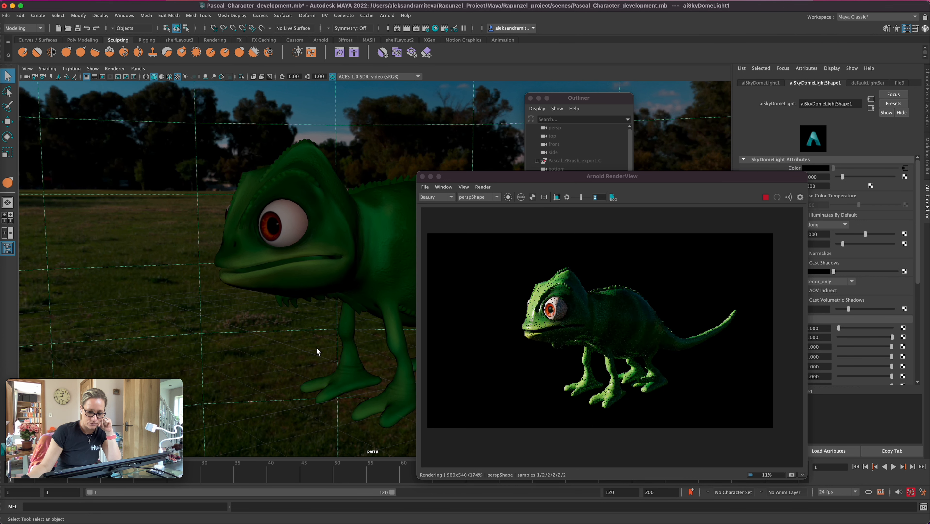
drag(569, 181, 262, 157)
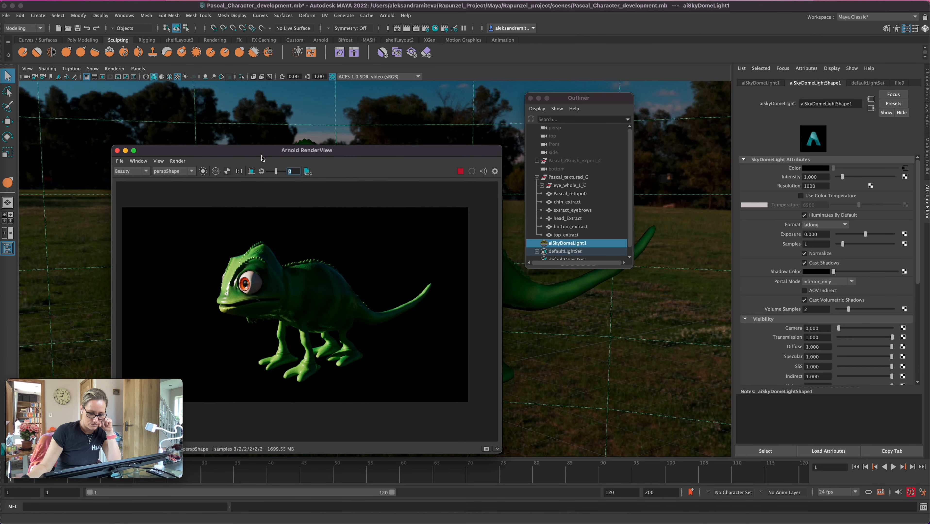
click(584, 245)
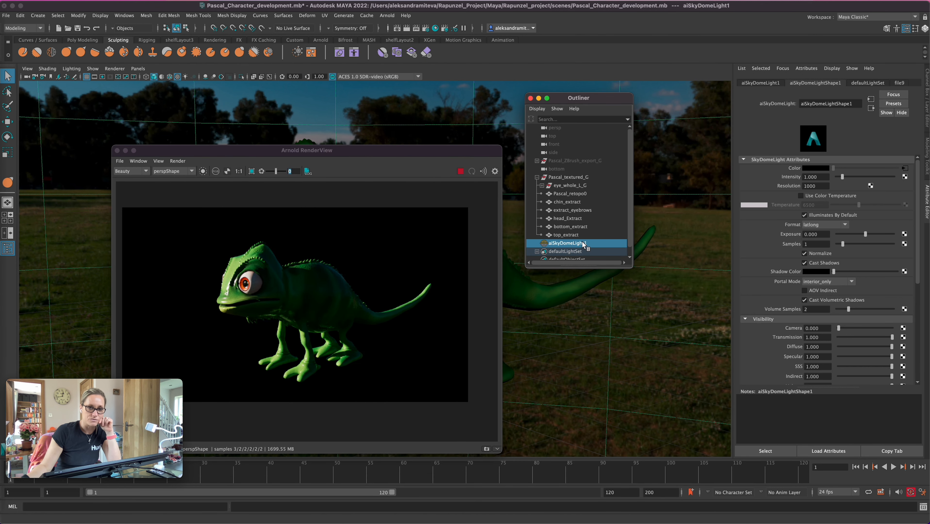
click(926, 110)
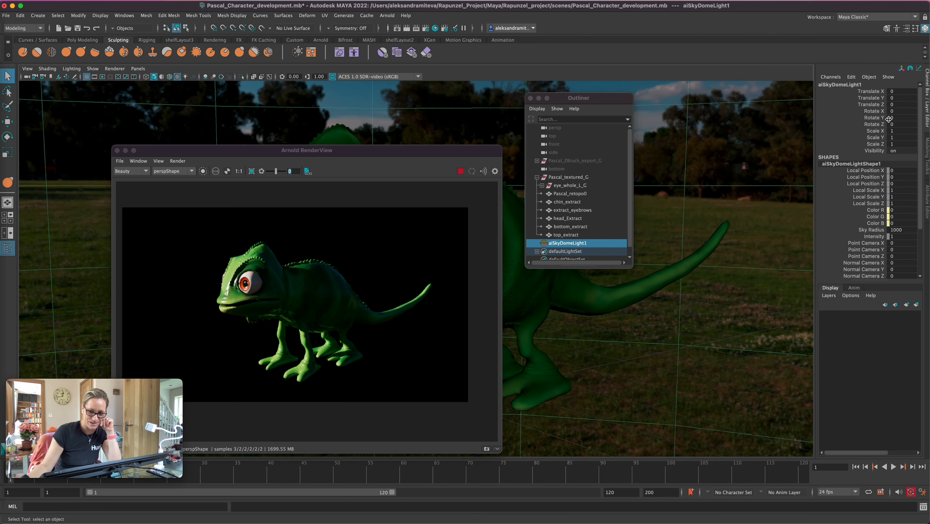
key(e)
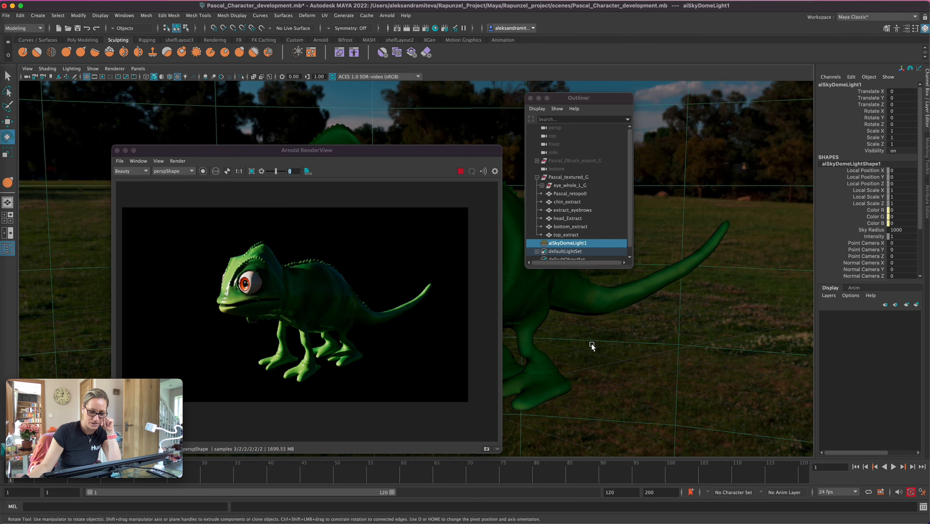
drag(406, 153, 786, 141)
mouse_move(455, 404)
mouse_down()
mouse_move(418, 402)
mouse_move(467, 405)
mouse_move(422, 402)
mouse_move(452, 409)
mouse_up()
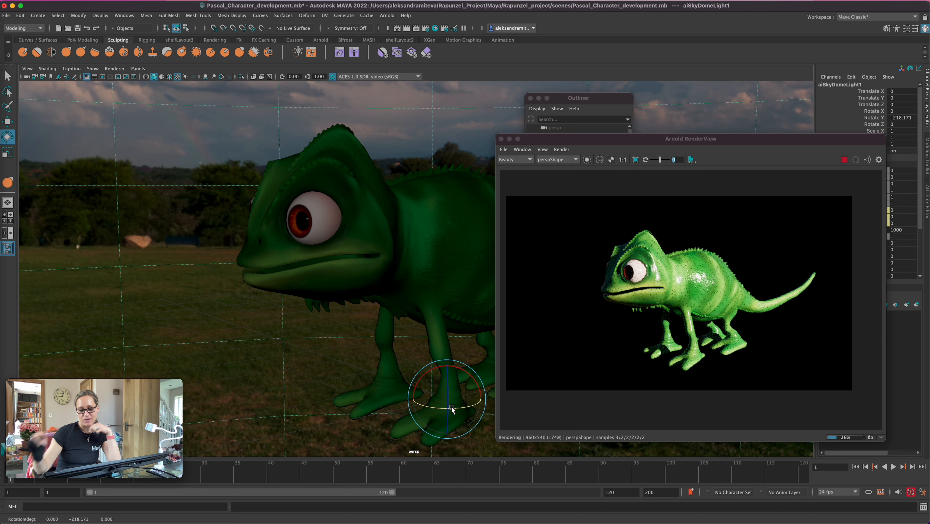
Set the intensity of aiSkyDomeLight1 to 0.5
drag(643, 154, 297, 143)
click(589, 243)
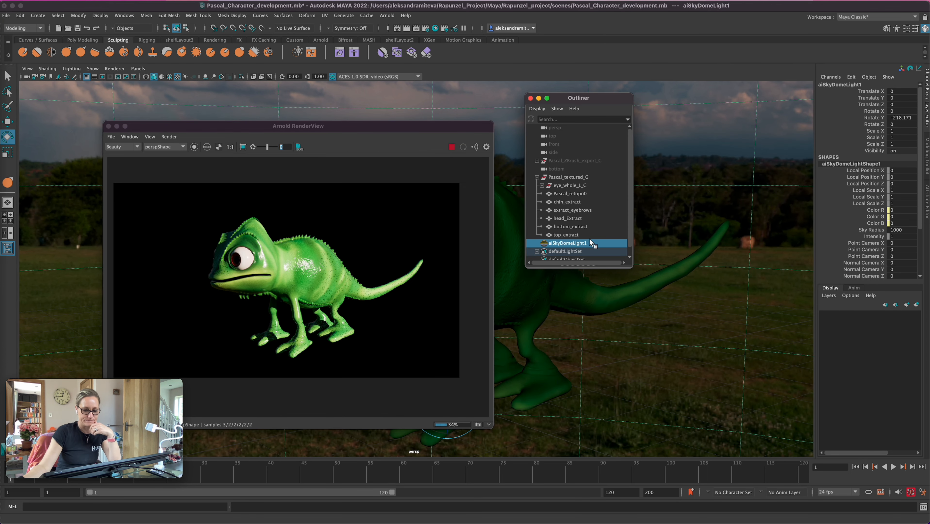
click(926, 186)
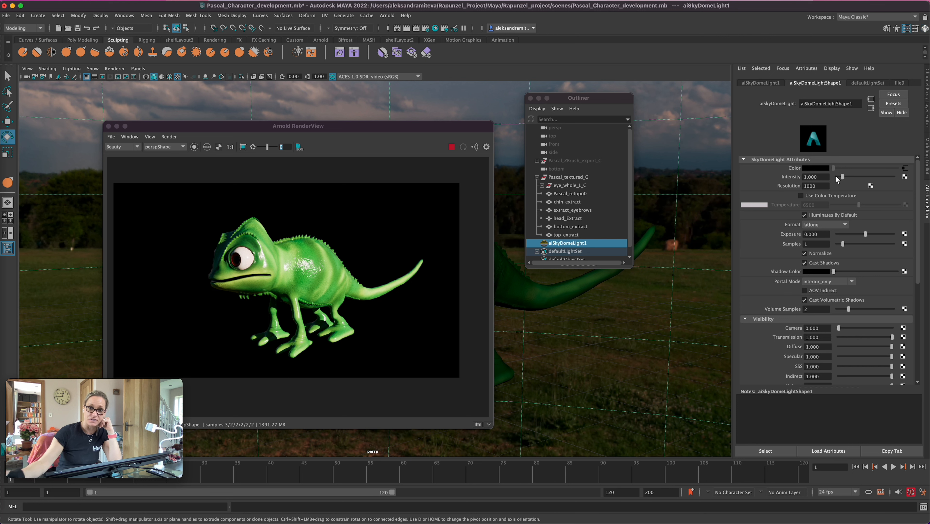
drag(818, 176, 795, 176)
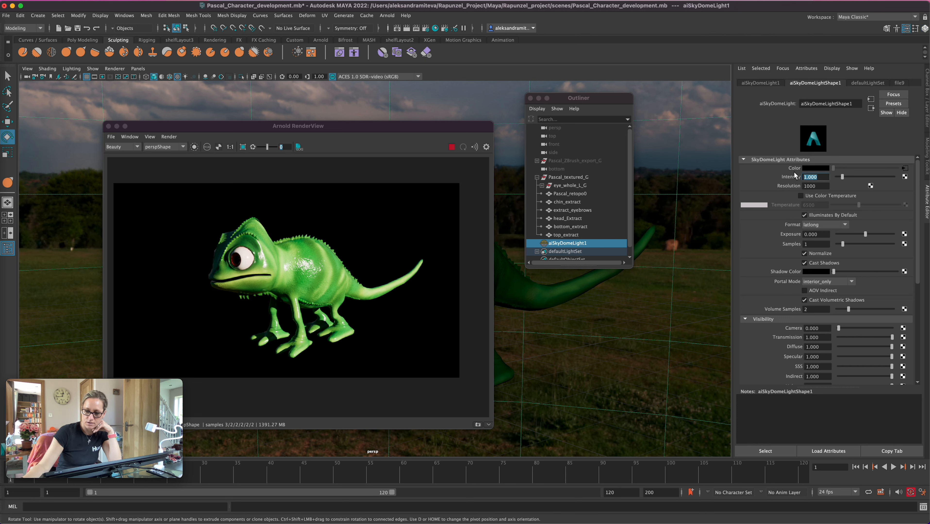
key(Return)
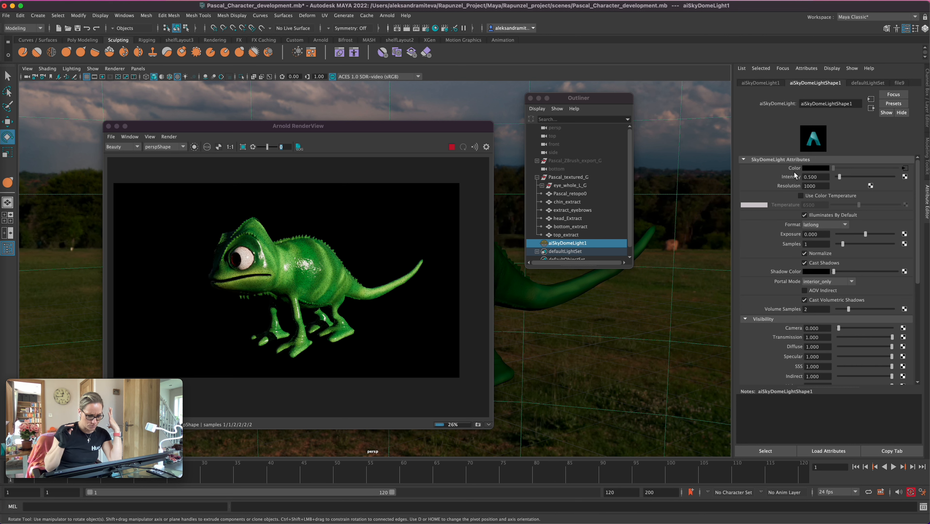
Save the scene and move the render window clear of the chameleon in the viewport
drag(394, 130, 531, 141)
key(super+s)
key(e)
drag(512, 137, 801, 126)
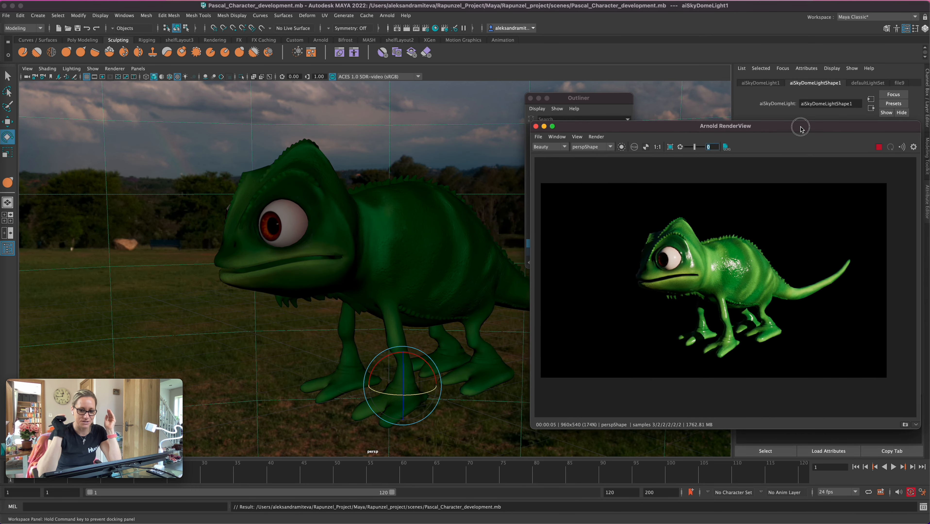
click(387, 16)
mouse_move(420, 49)
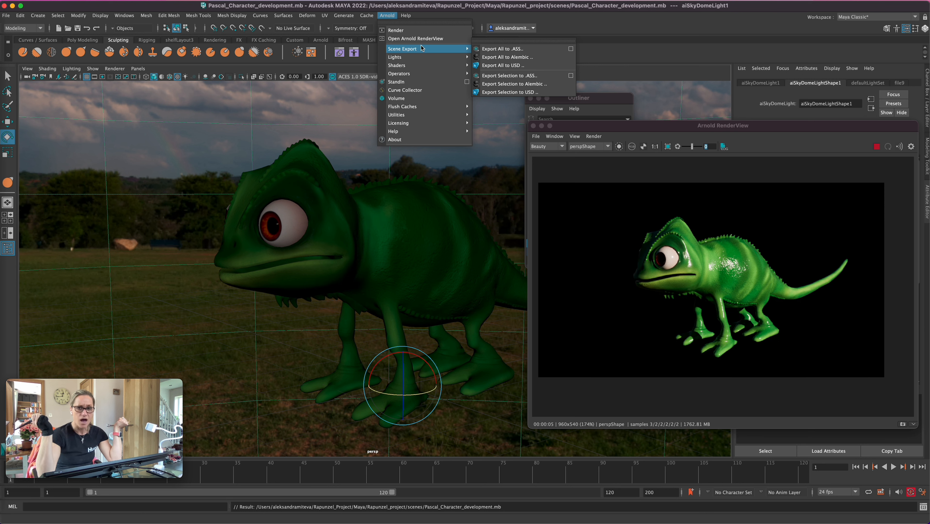
click(306, 359)
Create a Maya directional light in the scene
key(space)
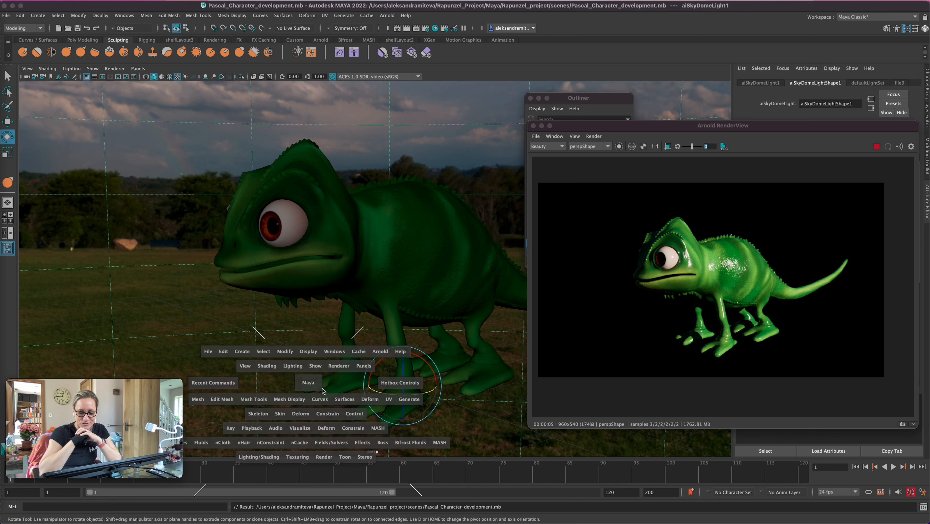
click(242, 352)
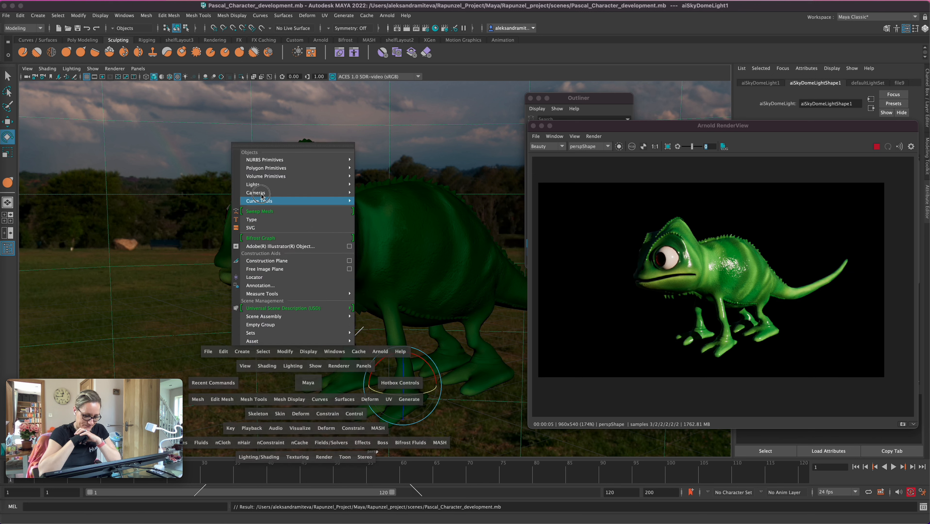
mouse_move(298, 187)
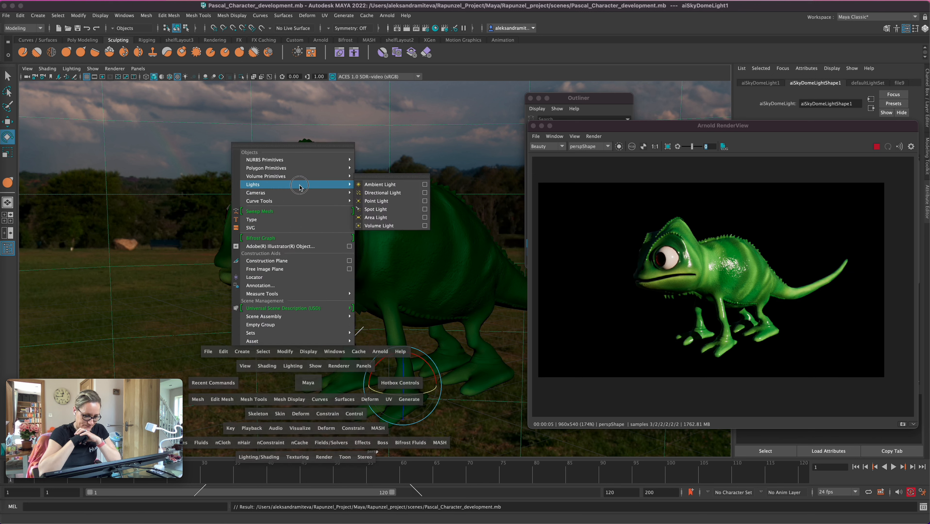
click(400, 194)
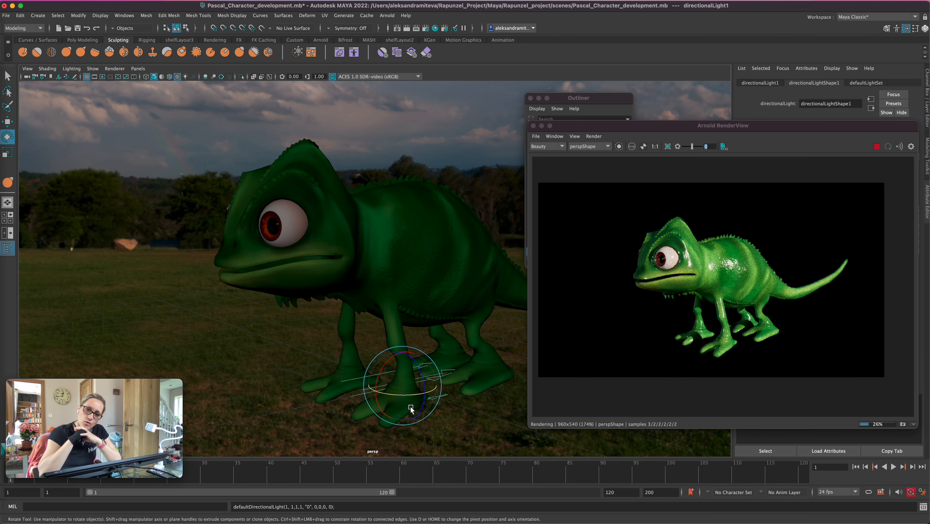
Hide aiSkyDomeLight1 so that only the directional light illuminates the render, keeping the render window beside the chameleon
drag(630, 127, 594, 267)
click(573, 243)
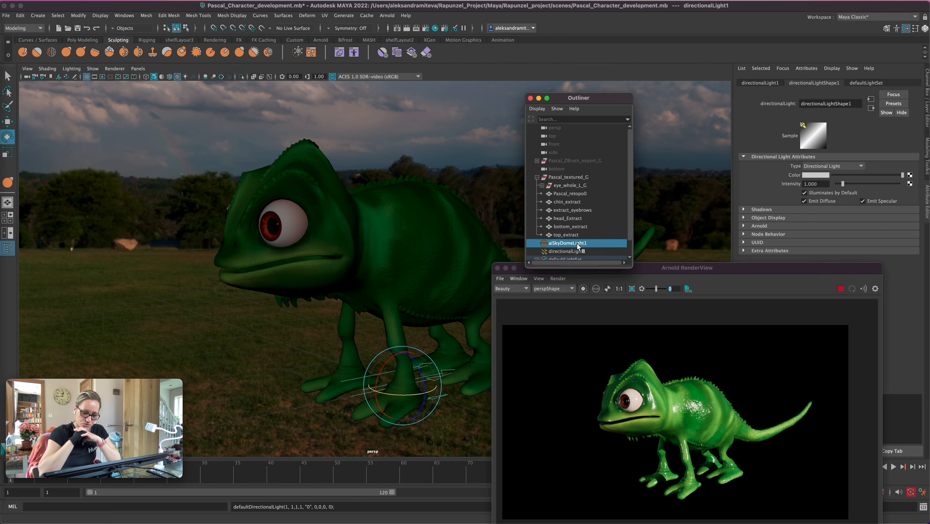
key(h)
drag(652, 268, 683, 134)
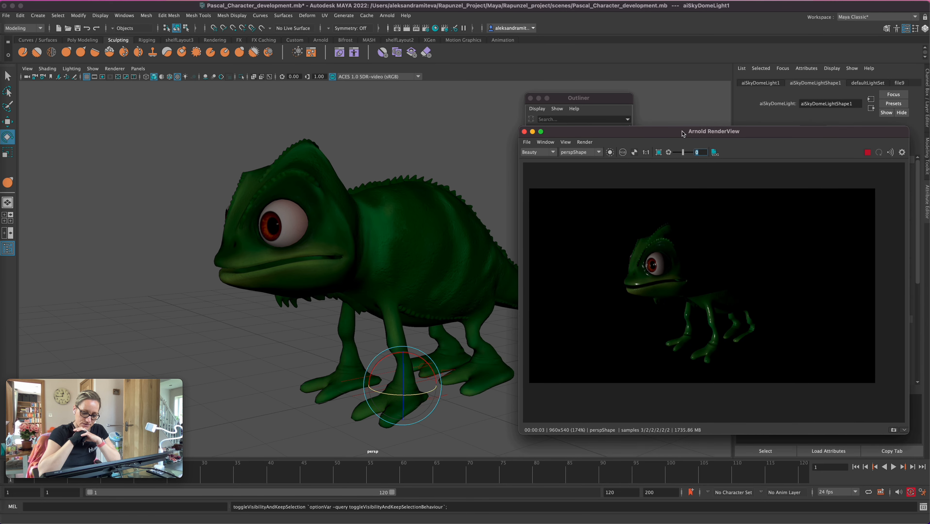
Shrink the render window and its image, then arrange it and the Outliner on opposite sides of the chameleon's head
drag(909, 127, 829, 162)
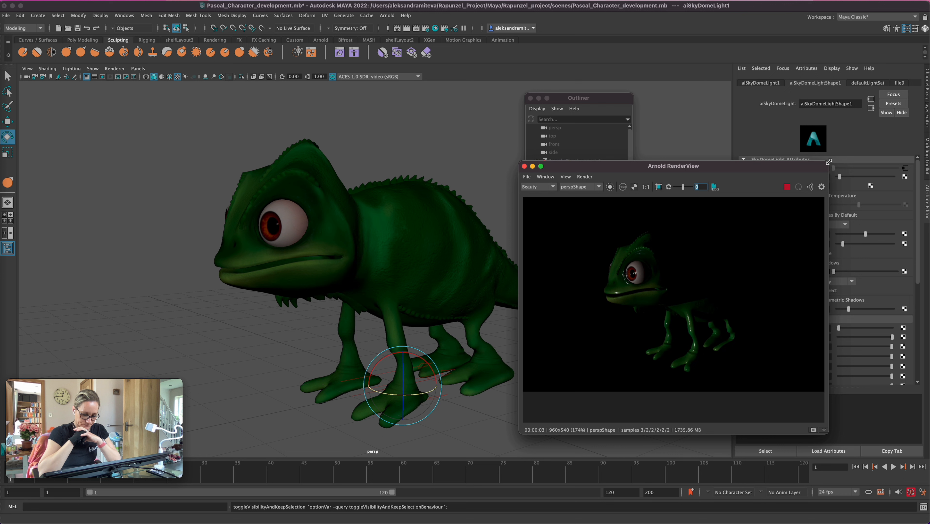
drag(827, 436, 837, 421)
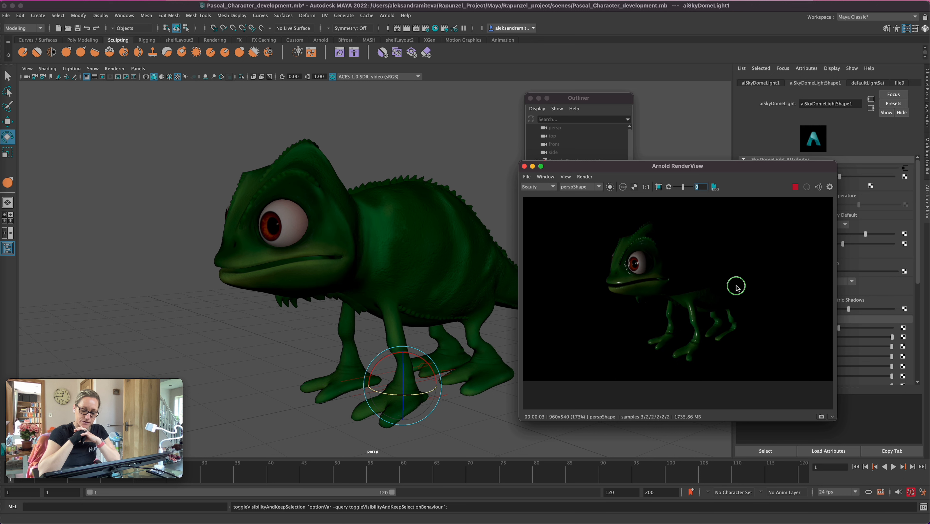
scroll(661, 277, down, 2)
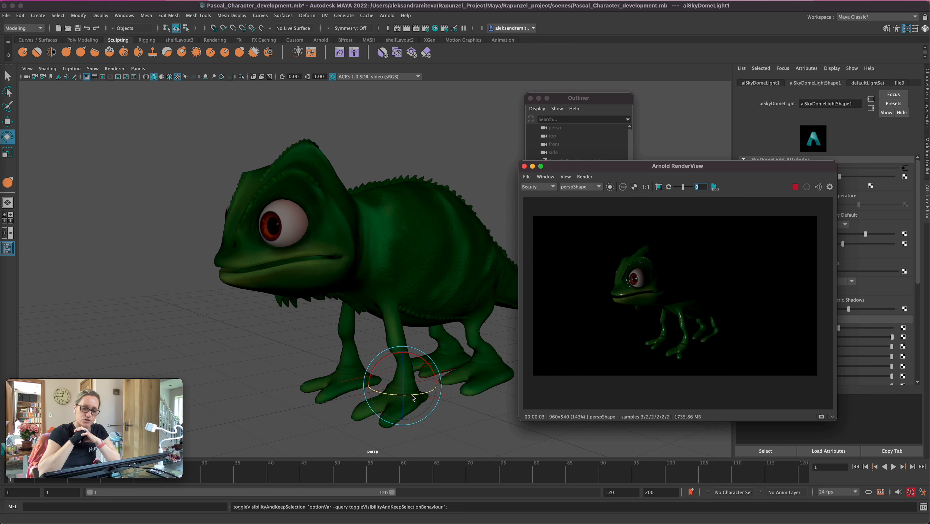
drag(618, 169, 686, 197)
drag(567, 100, 76, 145)
drag(674, 196, 480, 115)
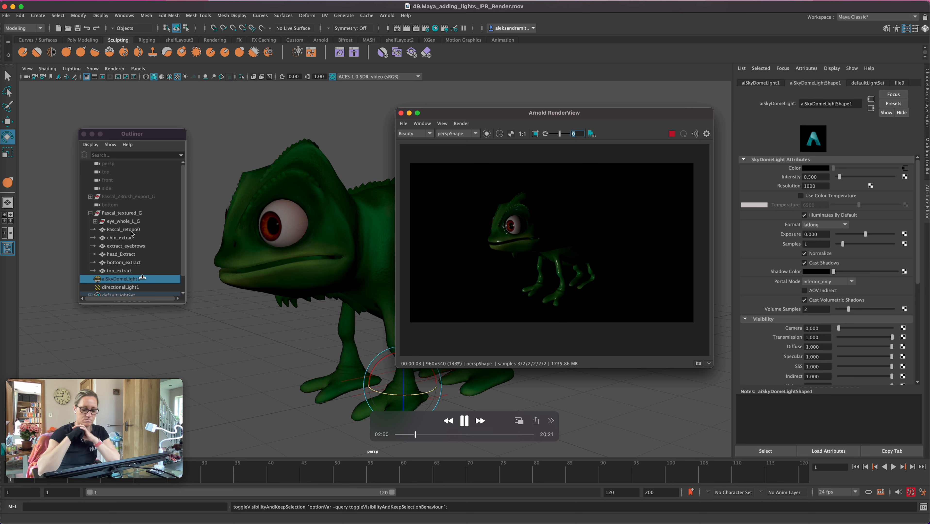
Rotate directionalLight1 to about 52 degrees around Y so it lights the chameleon's visible side, and set its intensity to about 1.892
scroll(162, 257, down, 2)
click(135, 271)
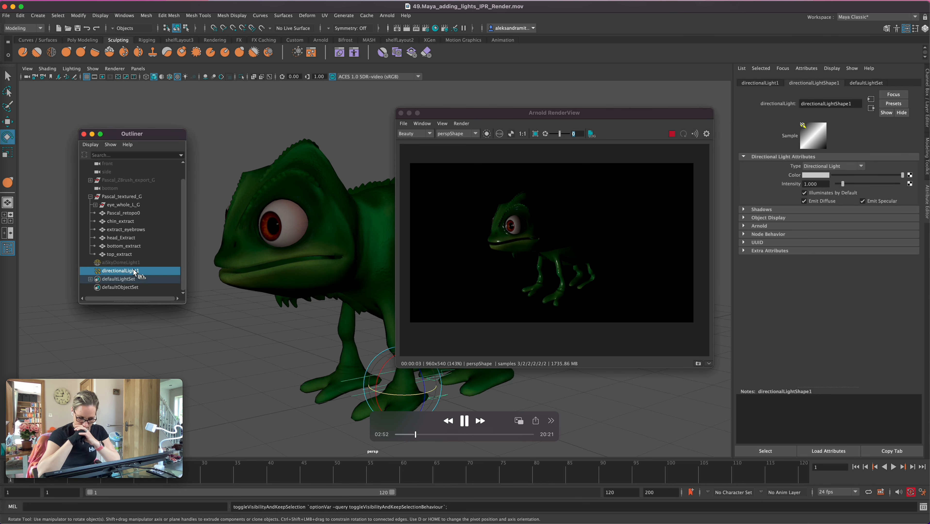
drag(403, 390, 427, 394)
click(848, 184)
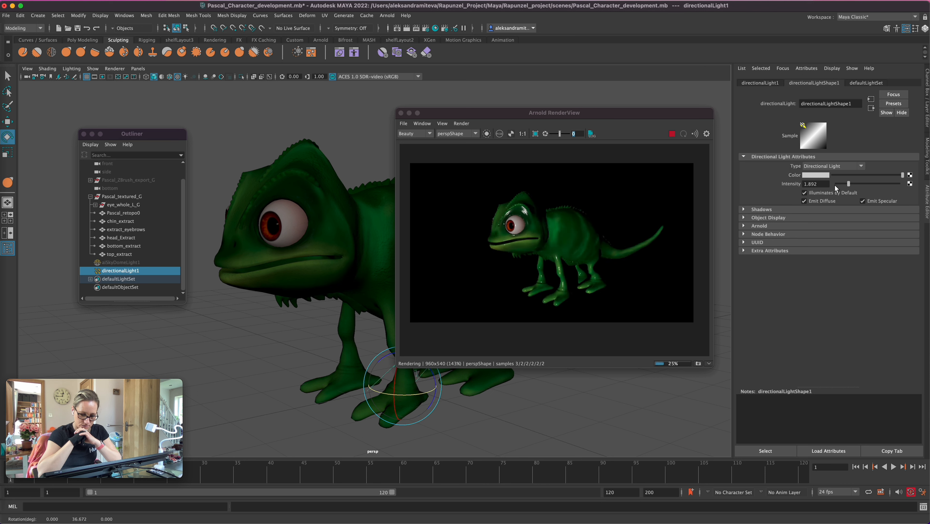
drag(410, 390, 433, 394)
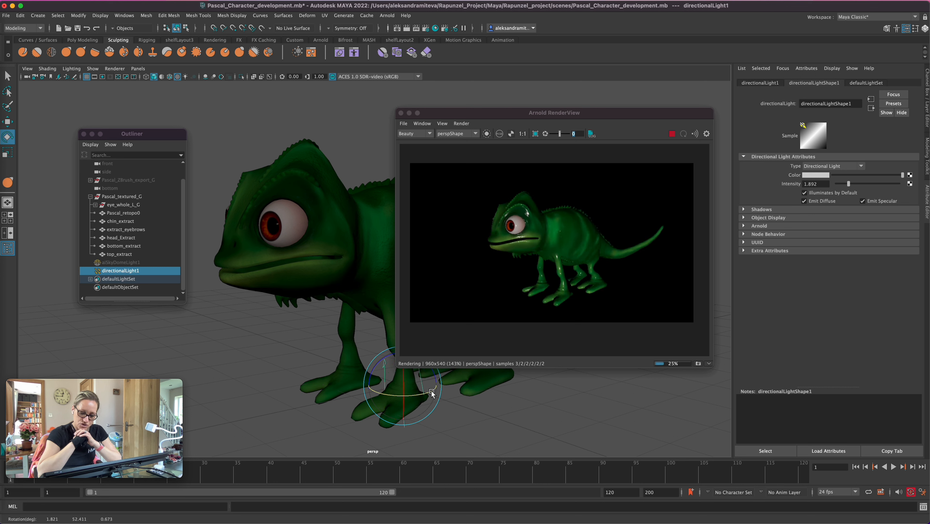
Unhide aiSkyDomeLight1 and lower directionalLight1's intensity to about 1.014
click(131, 263)
key(h)
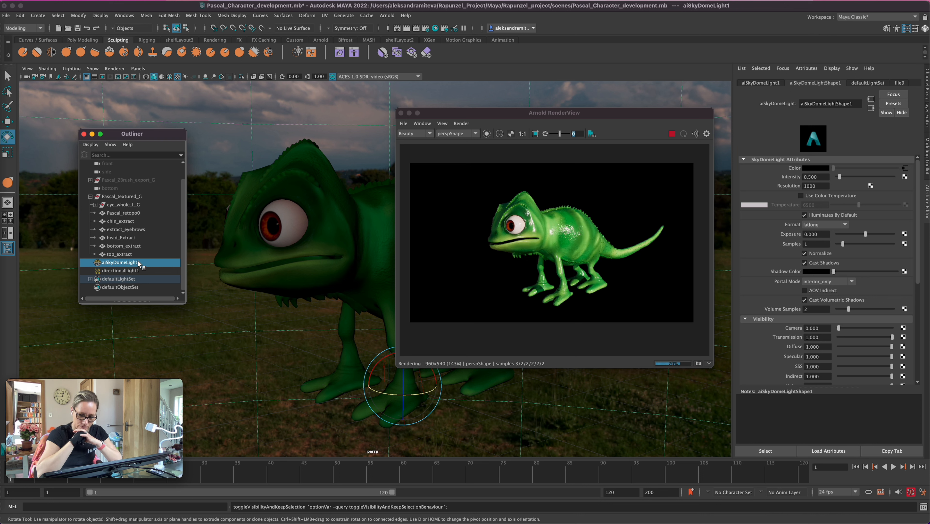
click(132, 271)
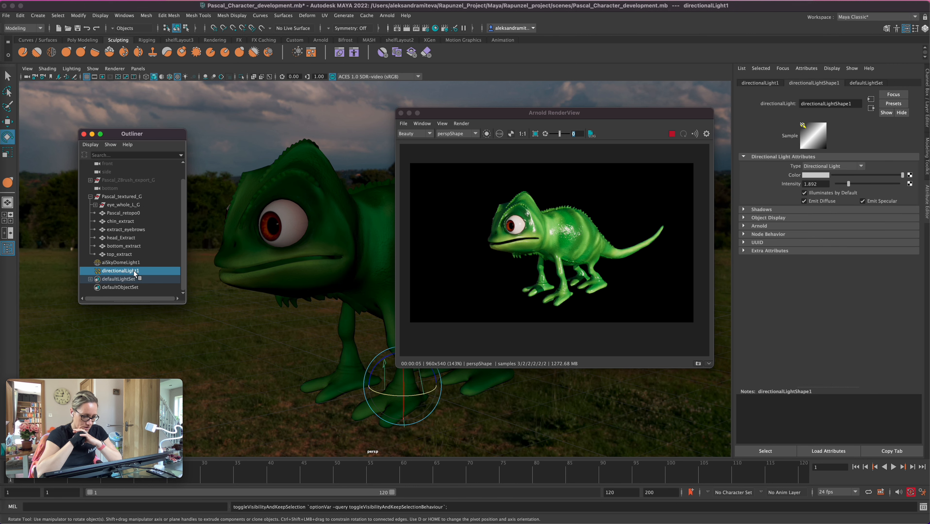
click(844, 184)
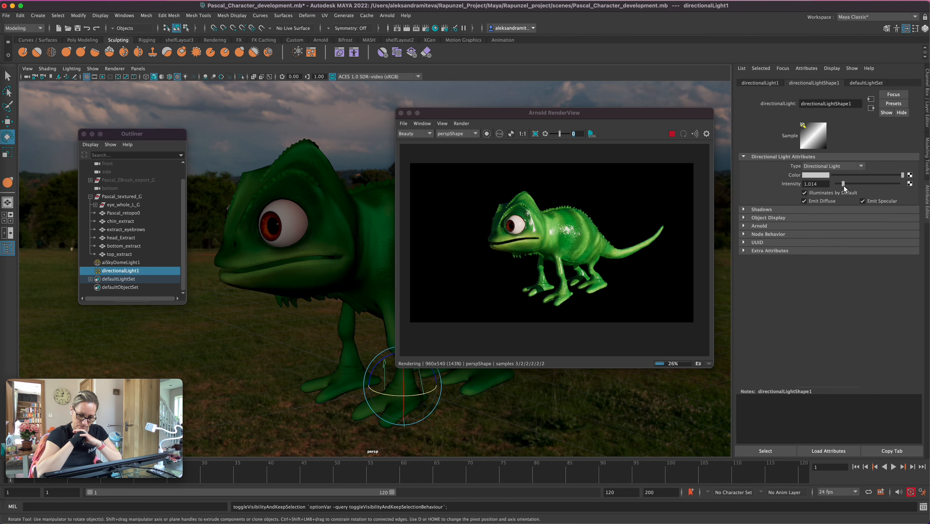
Create an Arnold area light and move it in front of the chameleon's head, at about Y 2.9 and Z 3.4
click(387, 16)
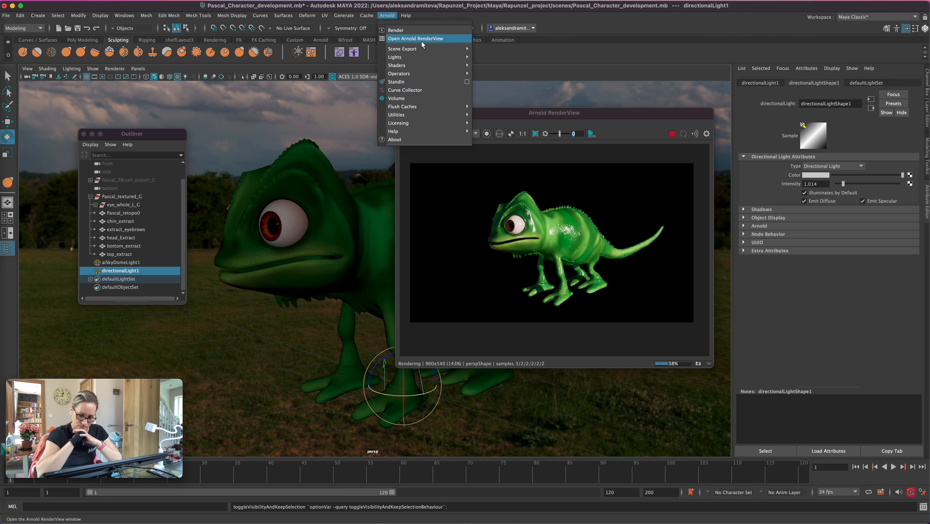
mouse_move(426, 59)
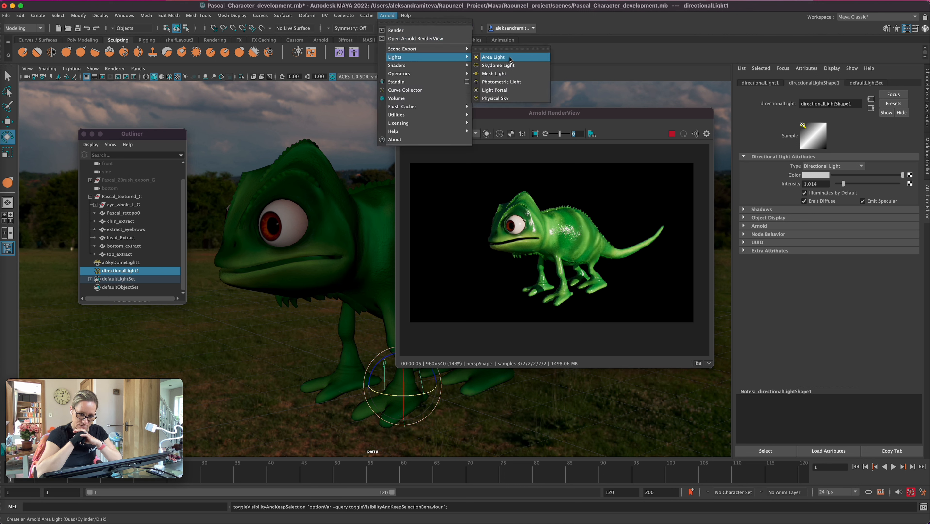
click(505, 57)
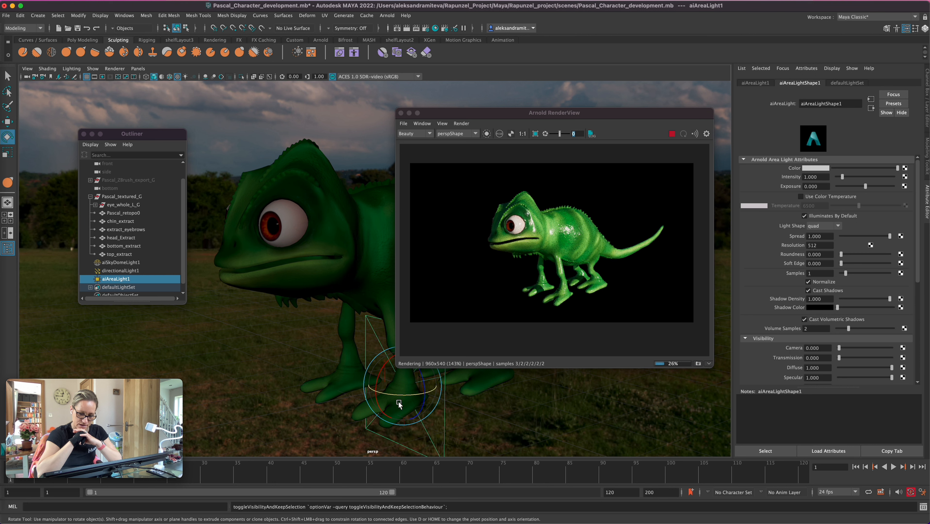
key(w)
drag(375, 394, 161, 231)
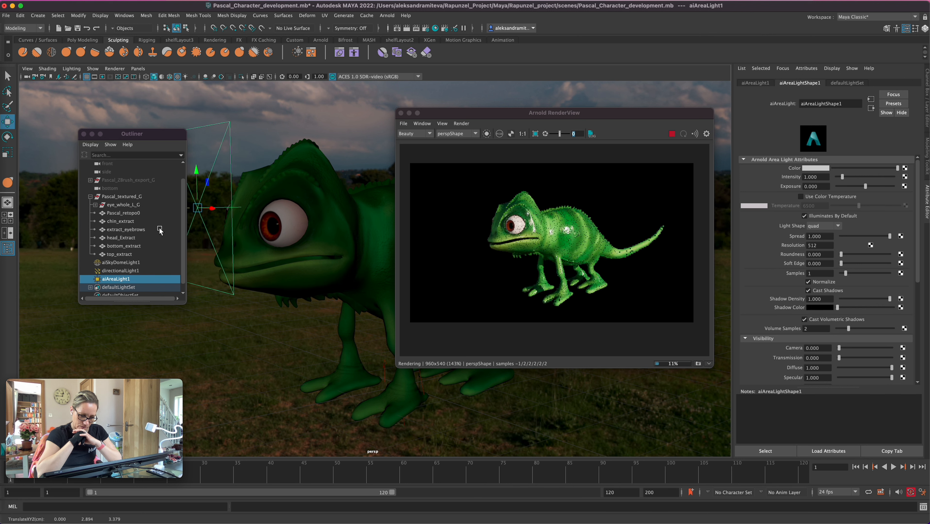
Tilt the area light downward and move it above the chameleon's head to about Y 4.06, Z 2.83, with the Outliner and render window clear of it
key(e)
drag(162, 135, 113, 131)
drag(178, 185, 204, 135)
drag(513, 114, 610, 132)
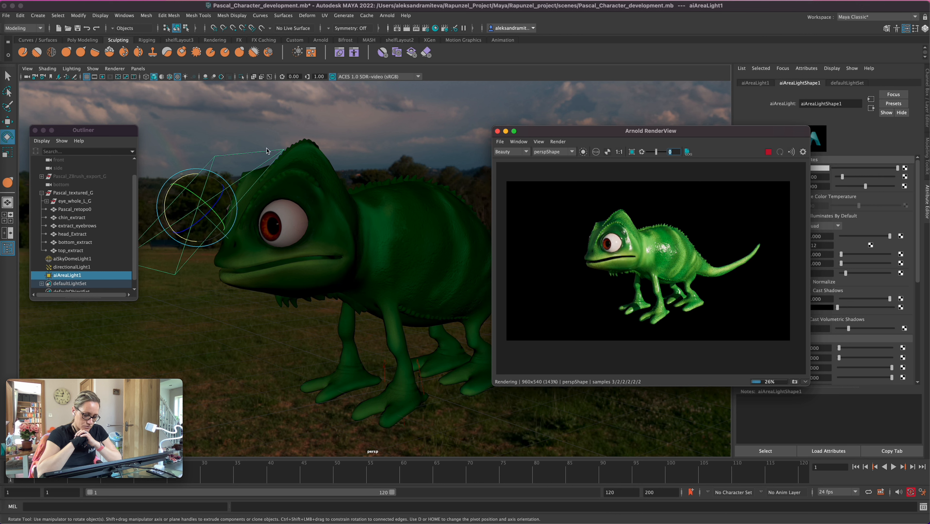
click(251, 205)
key(w)
drag(200, 204, 242, 111)
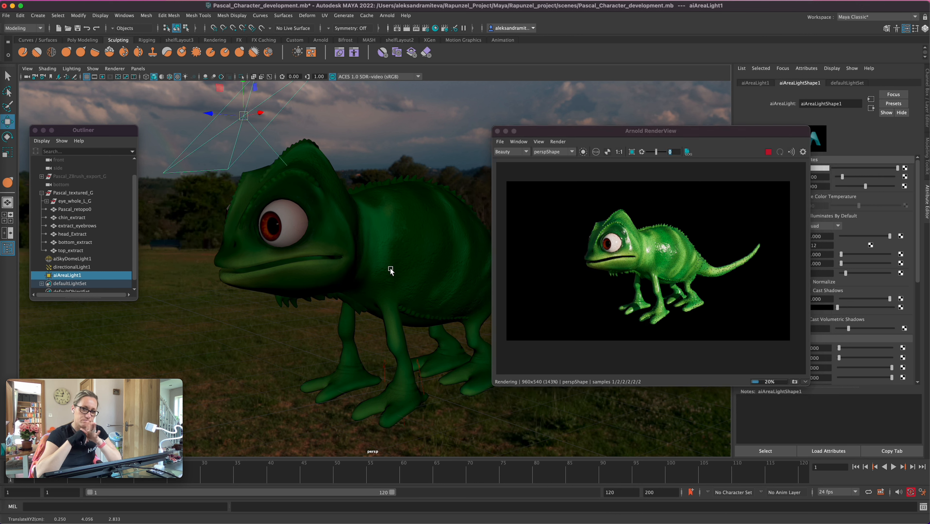
Rotate the area light to about -73 degrees around X so it faces down onto the chameleon, and scale it up uniformly
alt+right_drag(412, 305, 308, 291)
key(e)
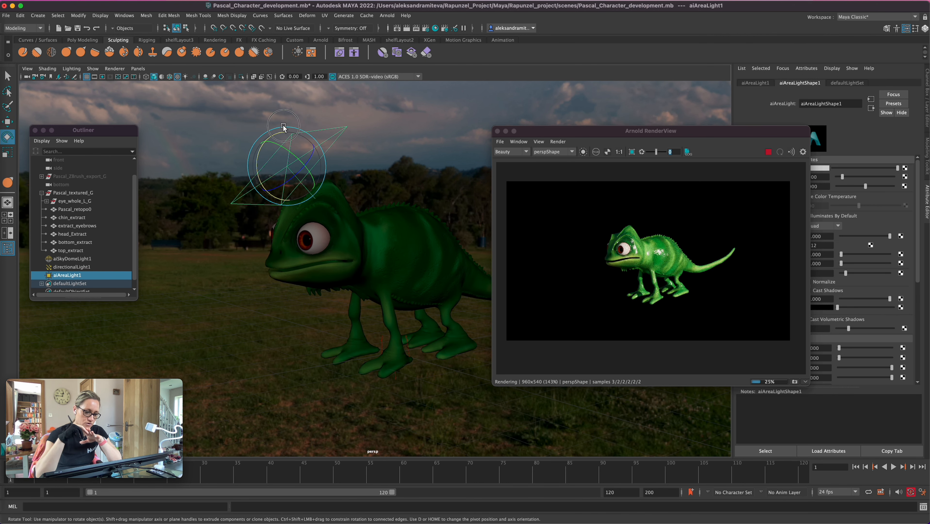
drag(284, 127, 284, 122)
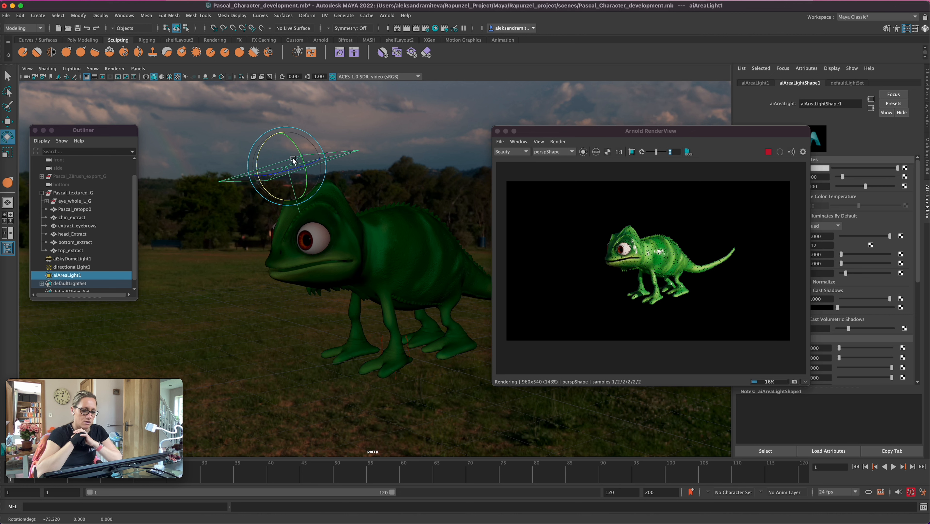
key(r)
drag(288, 167, 378, 145)
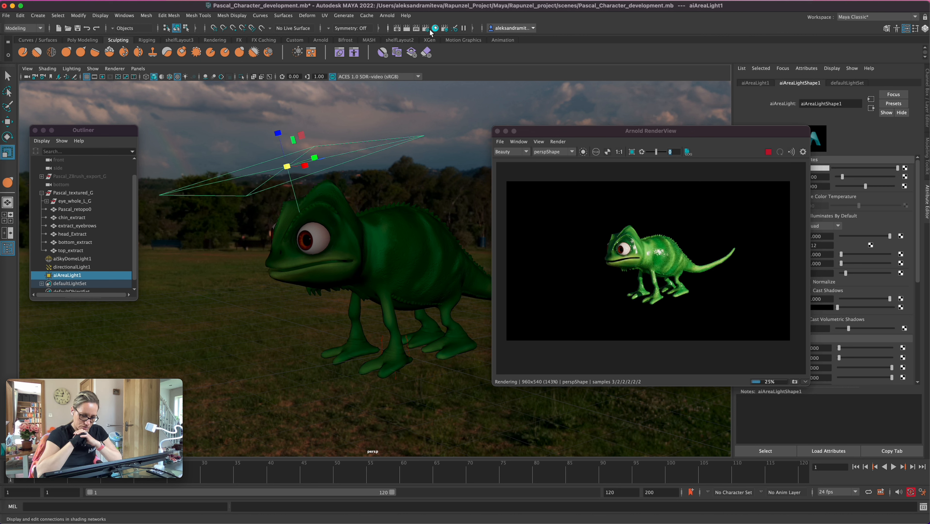
Add an aiAtmosphereVolume as the Atmosphere in the Arnold environment render settings
click(427, 30)
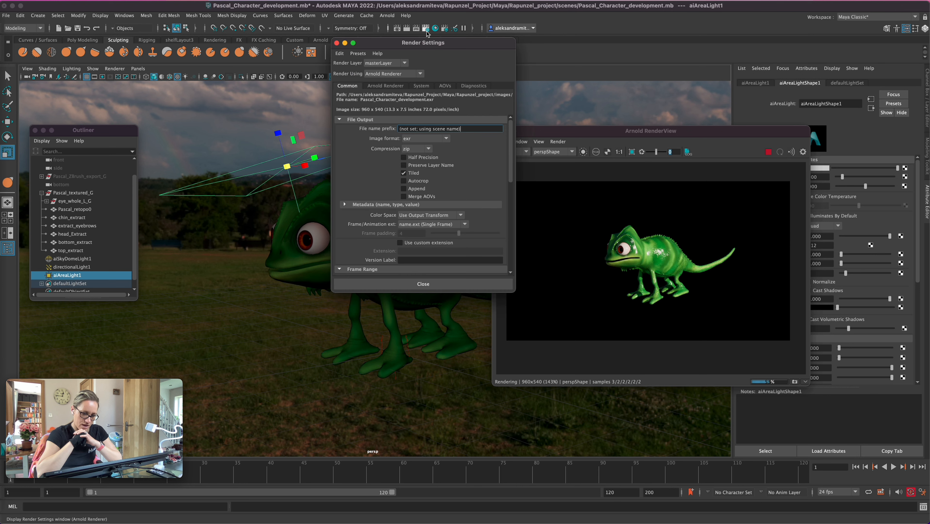
click(382, 87)
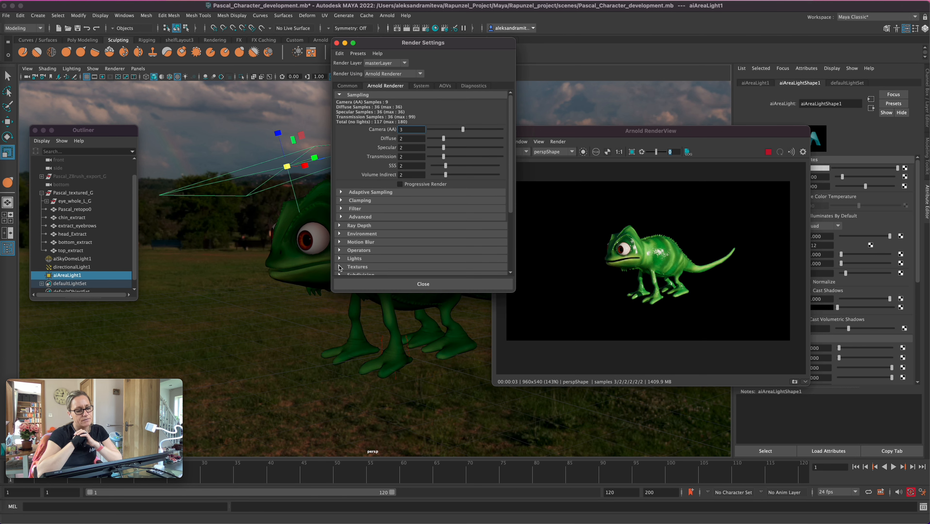
click(339, 234)
click(490, 245)
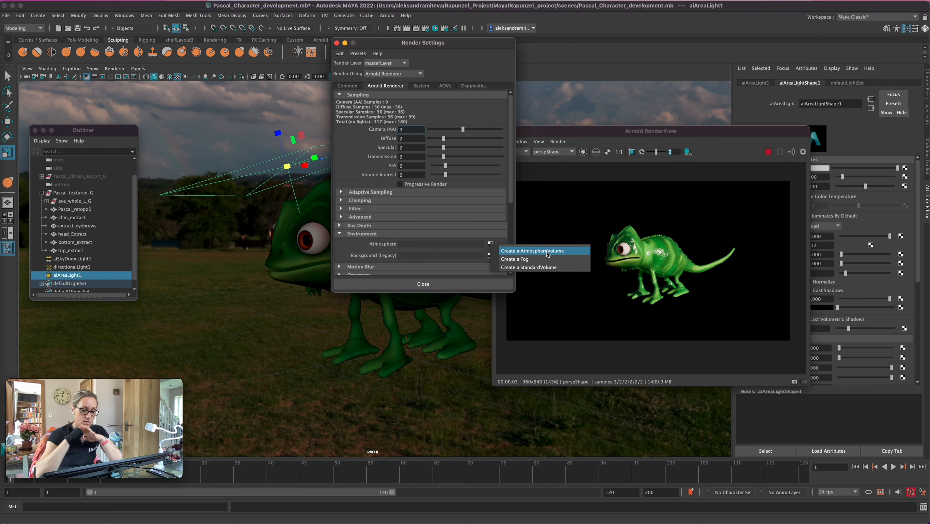
click(548, 251)
Set the atmosphere volume's density to 0.001, moving the render window clear of the attributes
drag(651, 130, 620, 240)
click(821, 169)
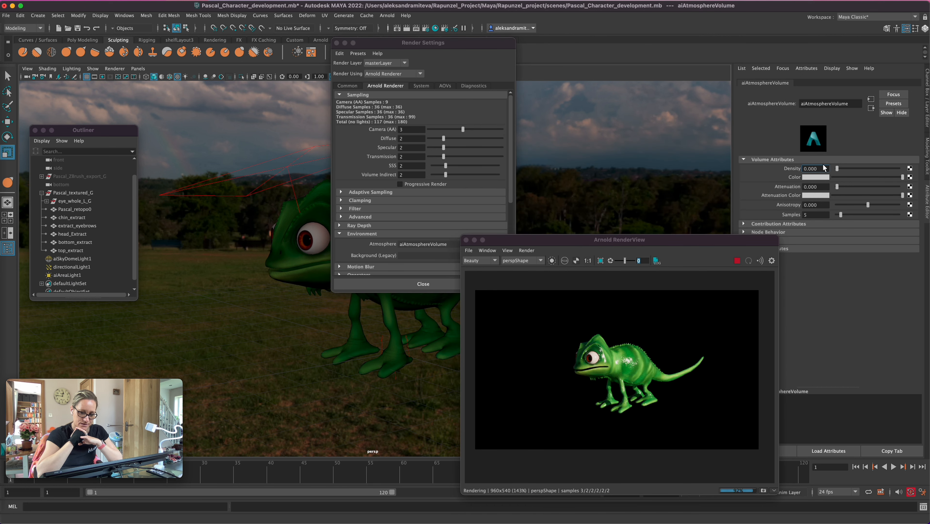
text(0.001)
key(Return)
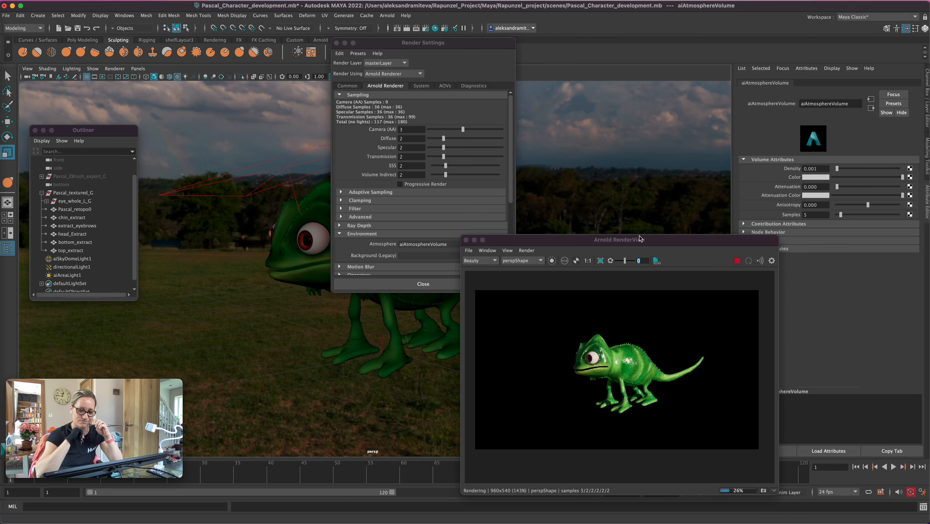
drag(587, 239, 553, 159)
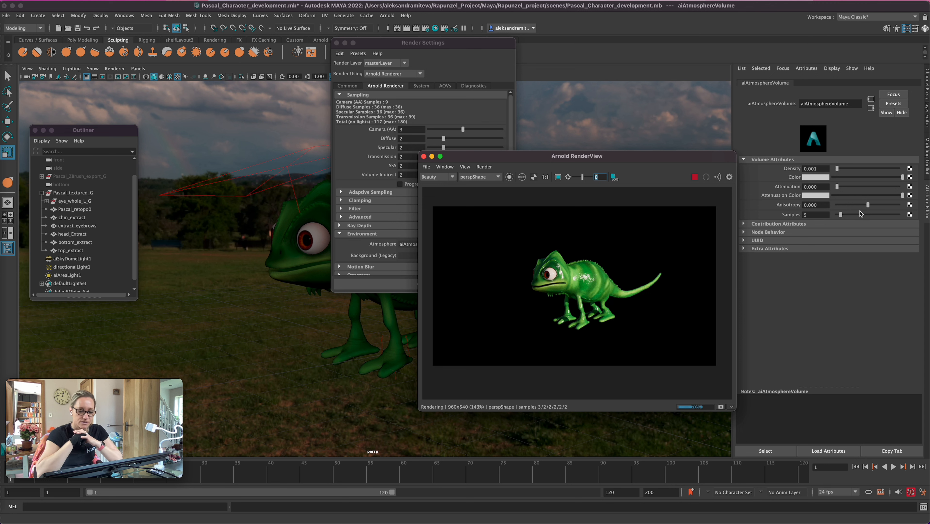
drag(585, 158, 660, 174)
Hide aiSkyDomeLight1 and directionalLight1 so that only the area light illuminates the scene
click(246, 196)
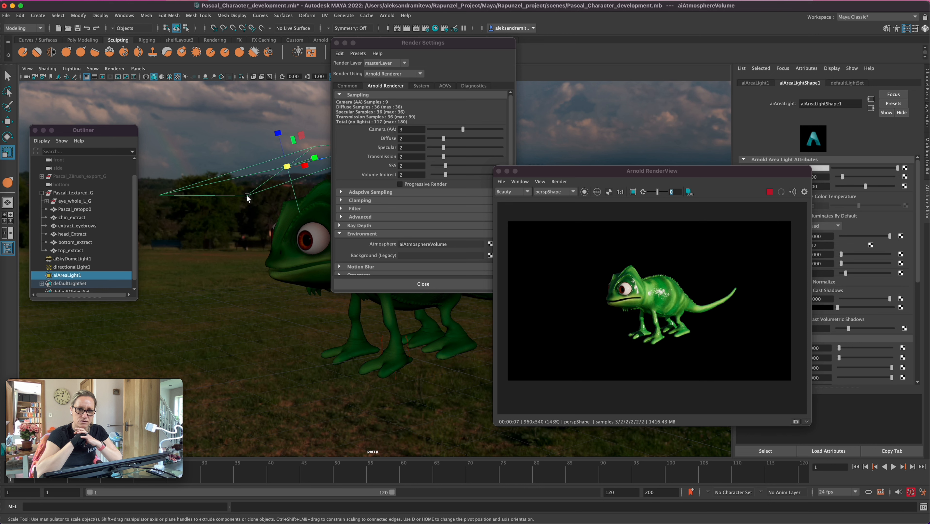
click(88, 258)
key(h)
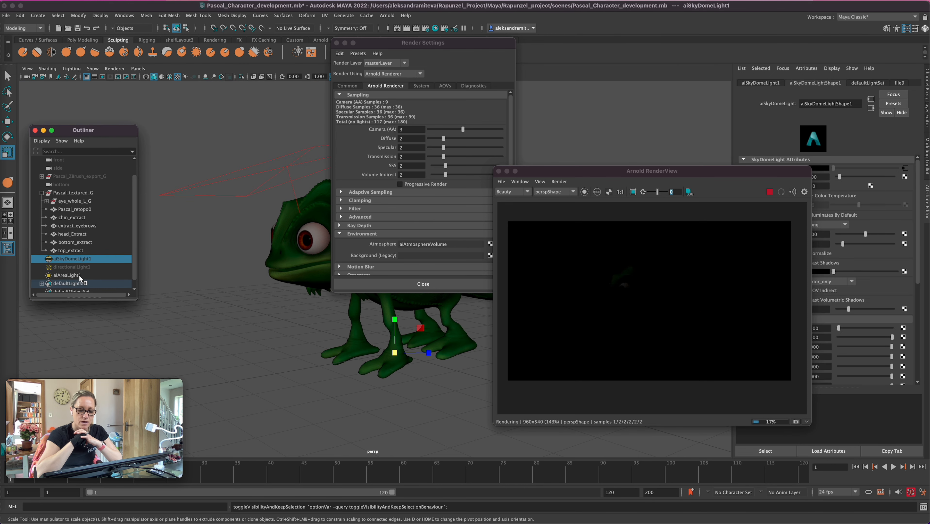
Try an intensity of 200 on aiAreaLight1, reduce it to 20, and close the render settings
click(67, 275)
drag(702, 174, 592, 216)
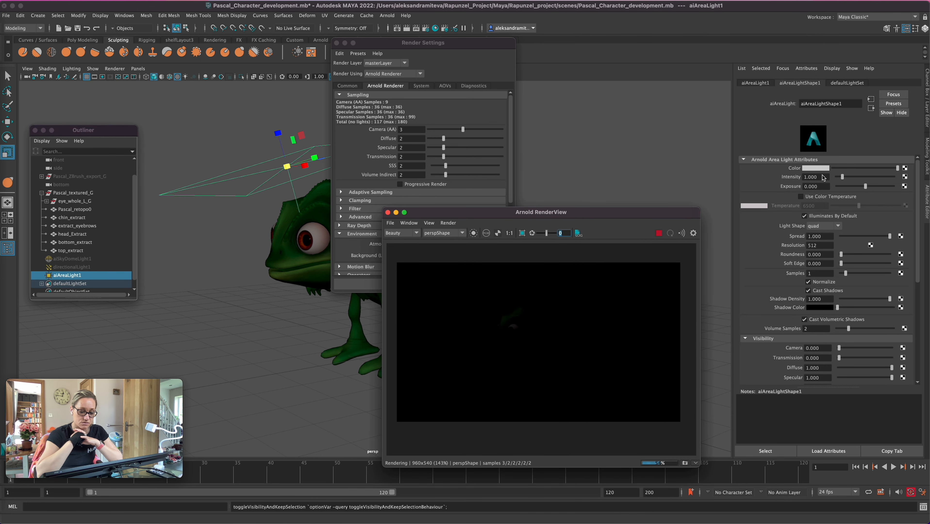
drag(821, 177, 795, 177)
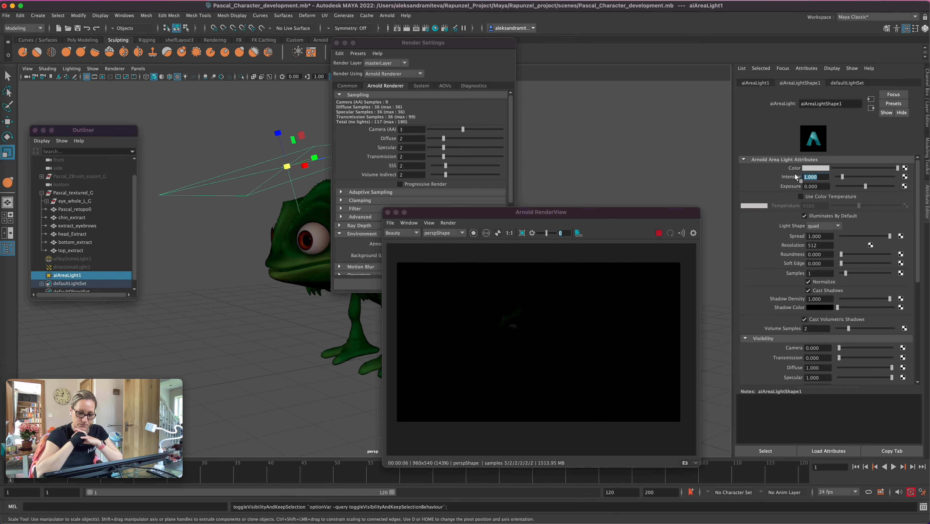
text(200)
key(Return)
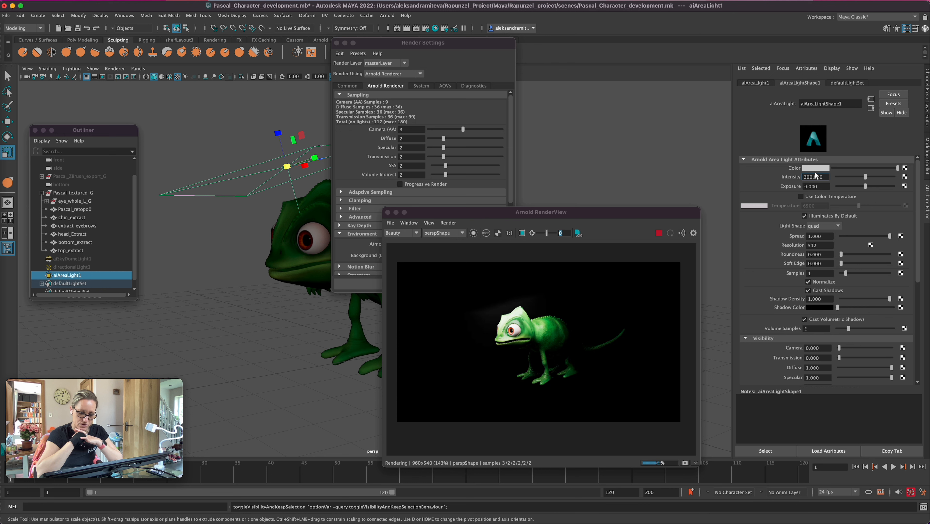
key(Return)
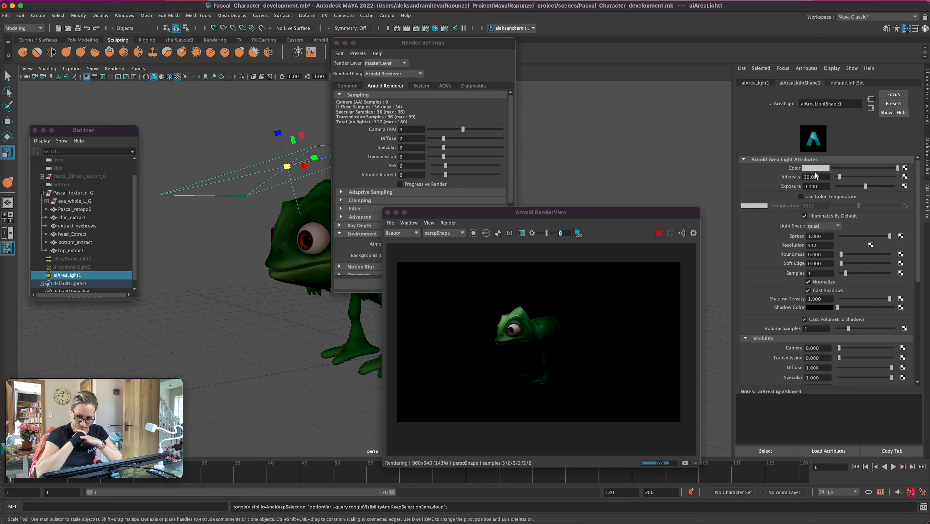
drag(419, 44, 499, 49)
click(415, 49)
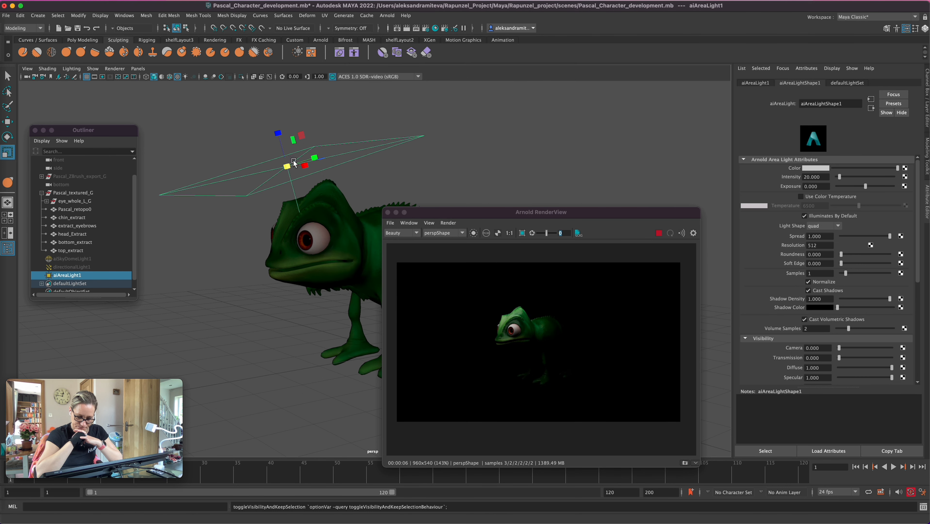
Enlarge aiAreaLight1, raise it to about Y 5.22 above the chameleon's head, and set its intensity to about 27.941
click(92, 272)
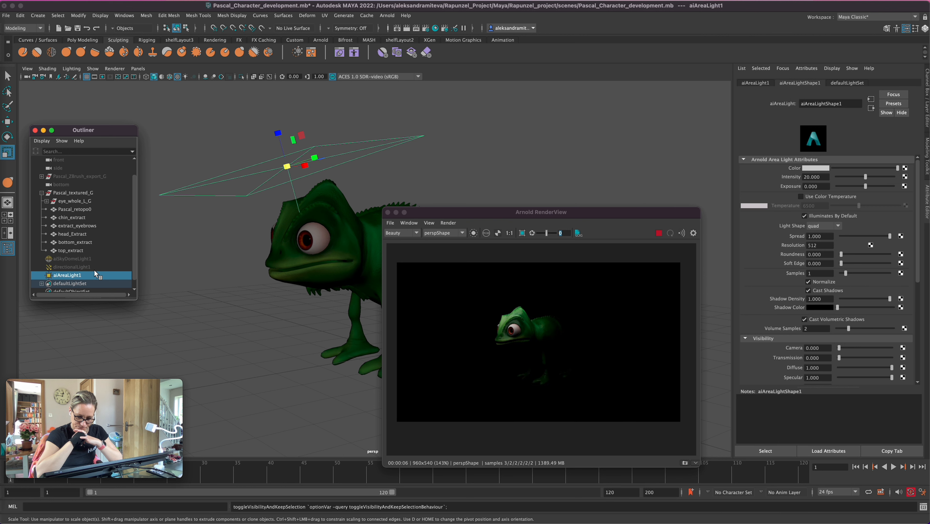
drag(290, 164, 345, 147)
key(w)
drag(285, 127, 275, 64)
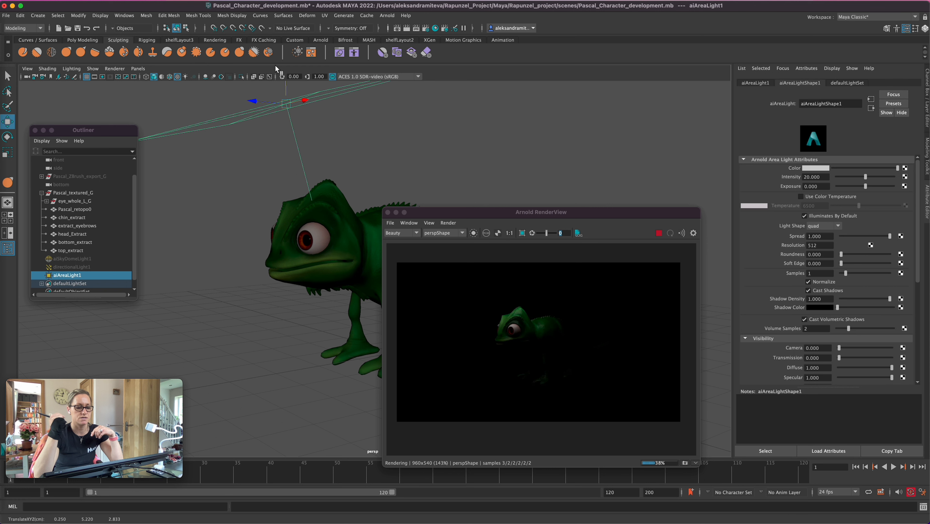
drag(866, 180, 877, 178)
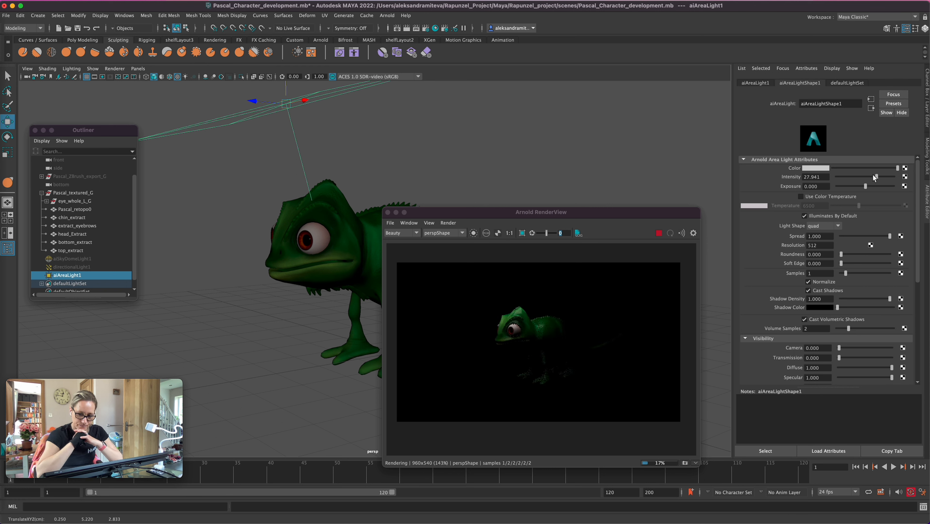
Duplicate aiAreaLight1, tilt the copy, and move it beside the chameleon's head to about X -2.25, Y 3.39
alt+drag(316, 348, 289, 349)
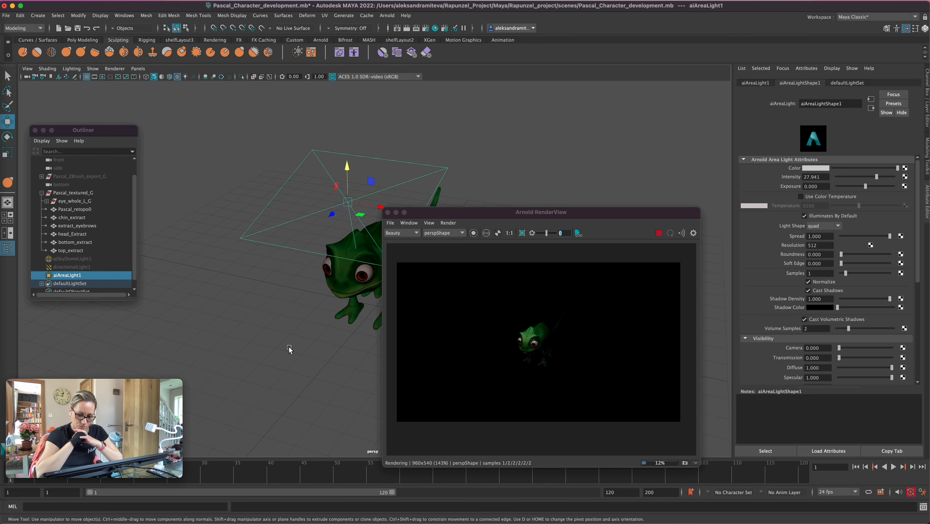
key(ctrl+d)
key(e)
drag(367, 183, 343, 172)
key(w)
drag(377, 207, 296, 192)
drag(275, 156, 282, 198)
Refine aiAreaLight2's rotation so it aims at the chameleon from the side
alt+drag(316, 406, 326, 391)
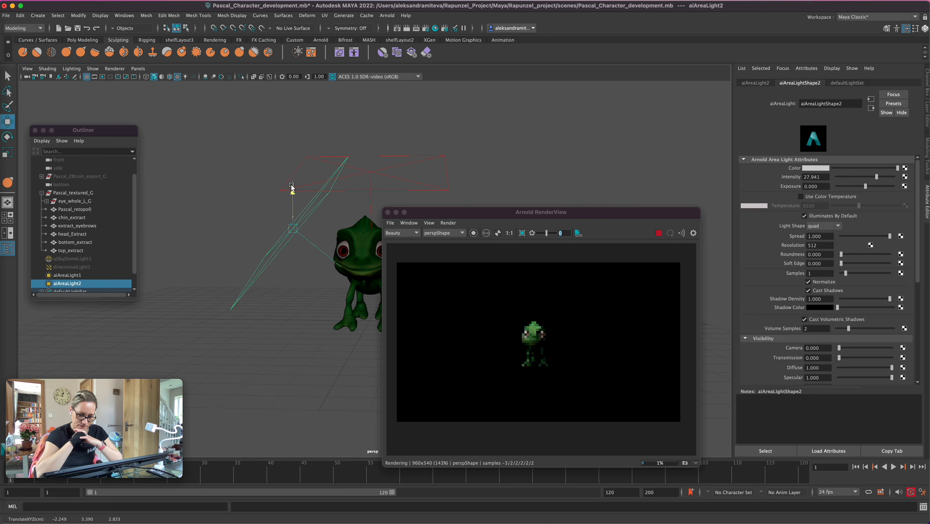
key(e)
drag(320, 205, 306, 205)
mouse_move(300, 422)
alt+mouse_down()
mouse_move(274, 410)
mouse_move(270, 418)
mouse_move(326, 393)
mouse_move(261, 365)
mouse_move(326, 383)
mouse_move(266, 370)
mouse_move(287, 361)
mouse_move(315, 378)
mouse_move(276, 409)
mouse_move(291, 390)
mouse_move(296, 420)
alt+mouse_up()
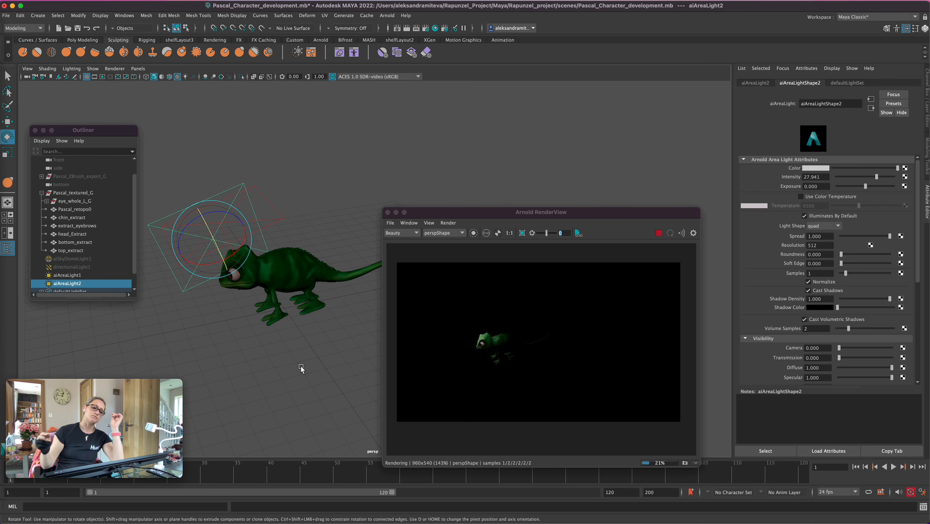
Duplicate aiAreaLight2 and move the new light low on the opposite side of the chameleon, keeping the render window clear of it
key(shift+d)
key(w)
drag(238, 313, 290, 368)
alt+drag(322, 428, 352, 420)
drag(466, 213, 551, 184)
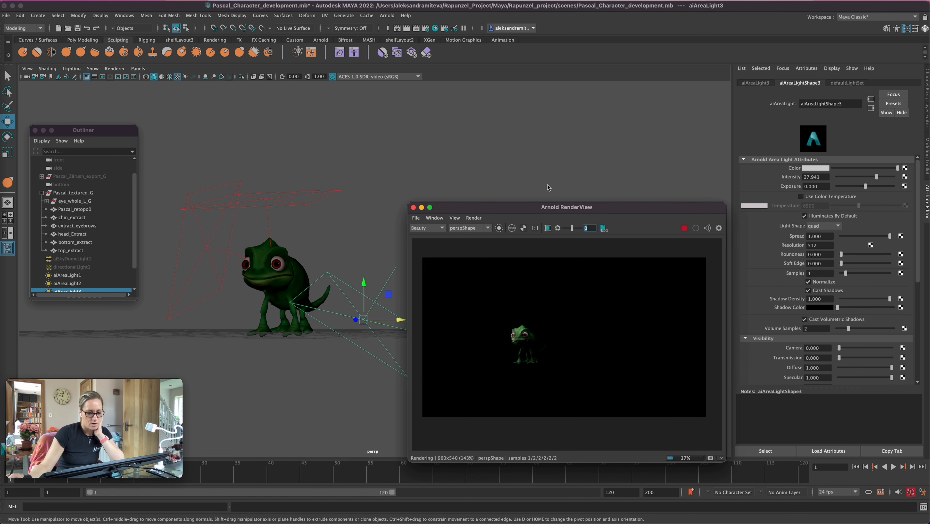
Rotate and reposition aiAreaLight3 so it sits low beside the chameleon's front legs, pointing up toward the head
alt+drag(346, 405, 352, 407)
key(r)
key(e)
drag(410, 326, 345, 292)
drag(405, 320, 344, 414)
key(w)
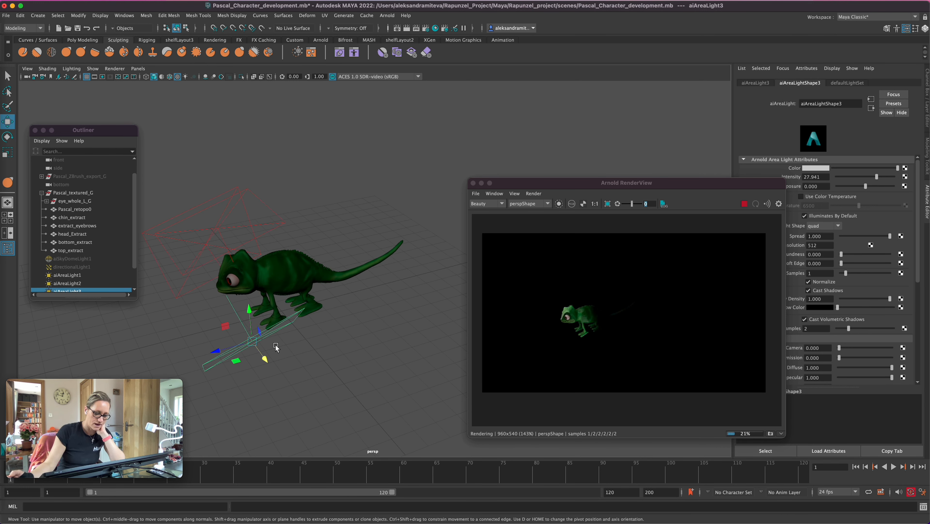
Refine aiAreaLight3's rotation to about -90.273, 10.505, 217.948 so it shines up at the chameleon
key(e)
drag(278, 360, 272, 358)
key(f)
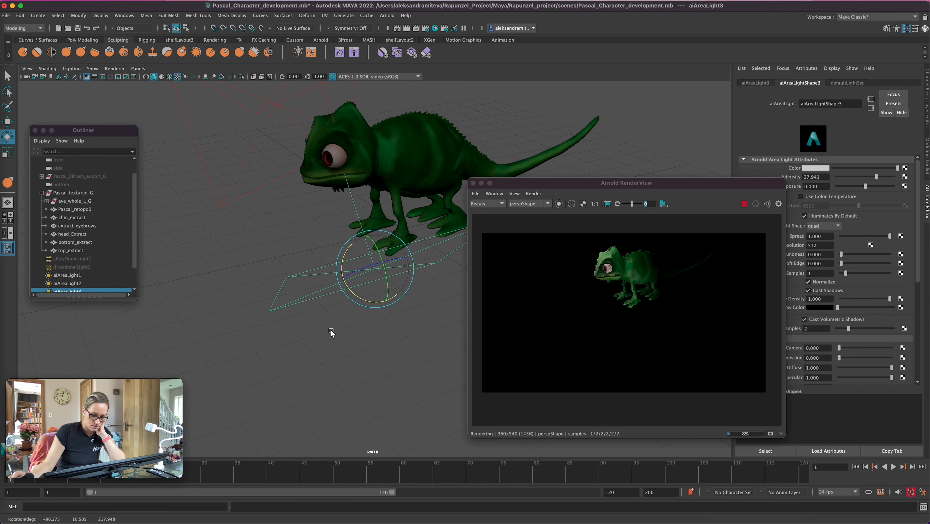
alt+middle_drag(401, 319, 325, 389)
alt+right_drag(373, 363, 303, 361)
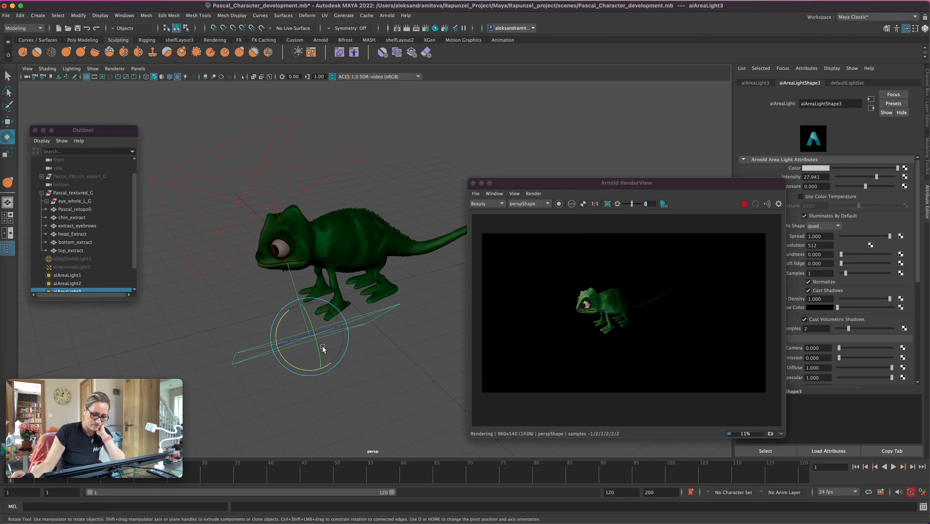
Duplicate aiAreaLight3 and move the copy along the ground toward the chameleon's tail
key(shift+d)
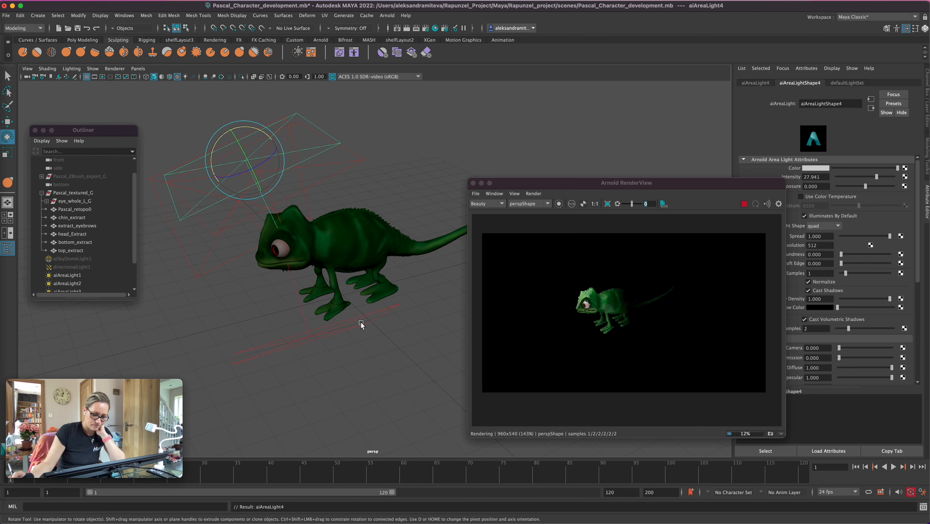
click(352, 315)
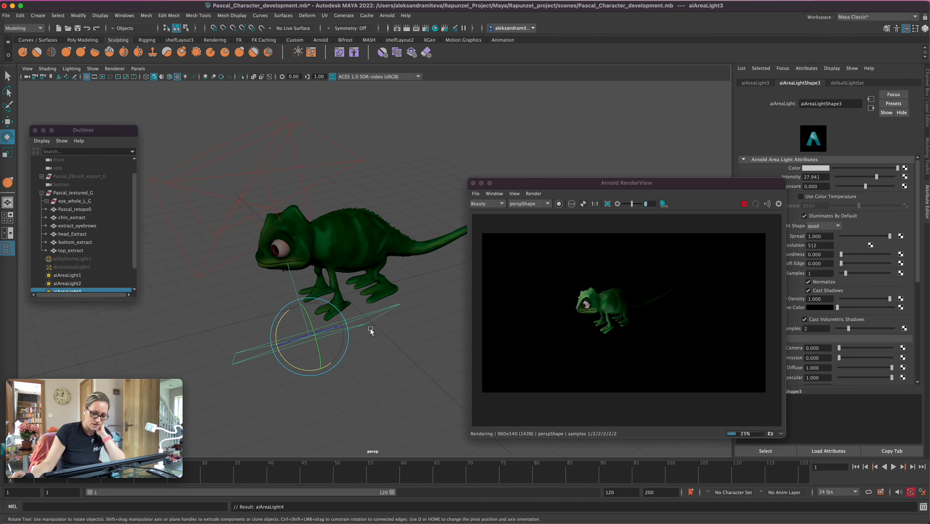
key(w)
click(370, 327)
drag(370, 328, 336, 393)
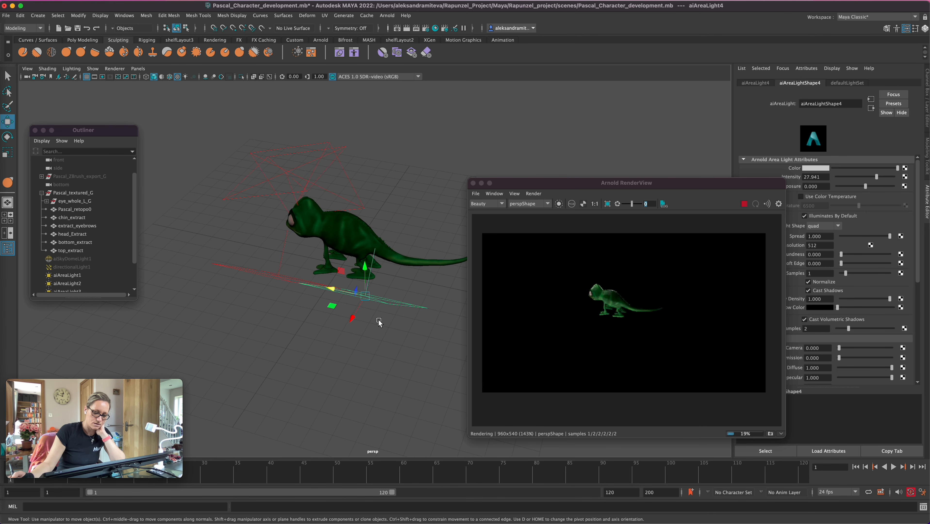
drag(329, 288, 405, 313)
Rotate aiAreaLight4 to aim at the chameleon from behind and place it near X 0.474, Y 0.496, Z -6.350
key(e)
drag(452, 334, 473, 326)
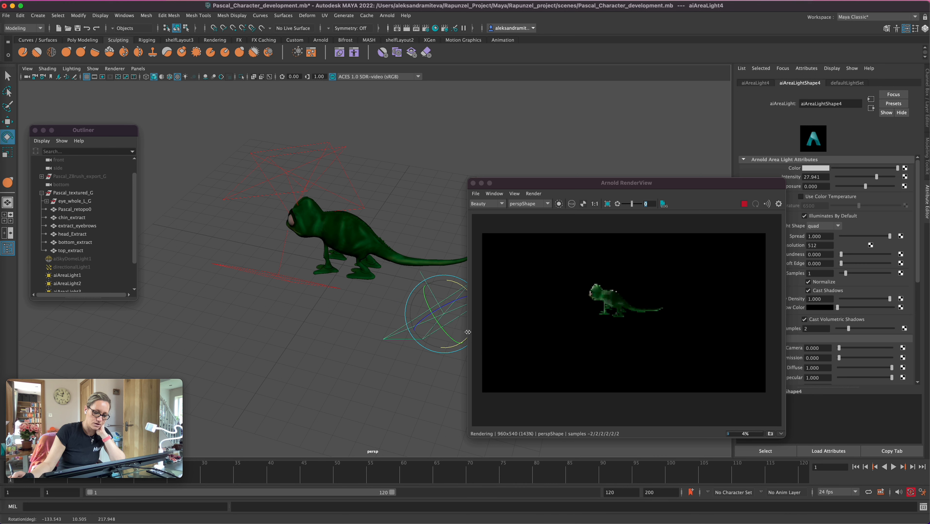
alt+drag(418, 401, 369, 397)
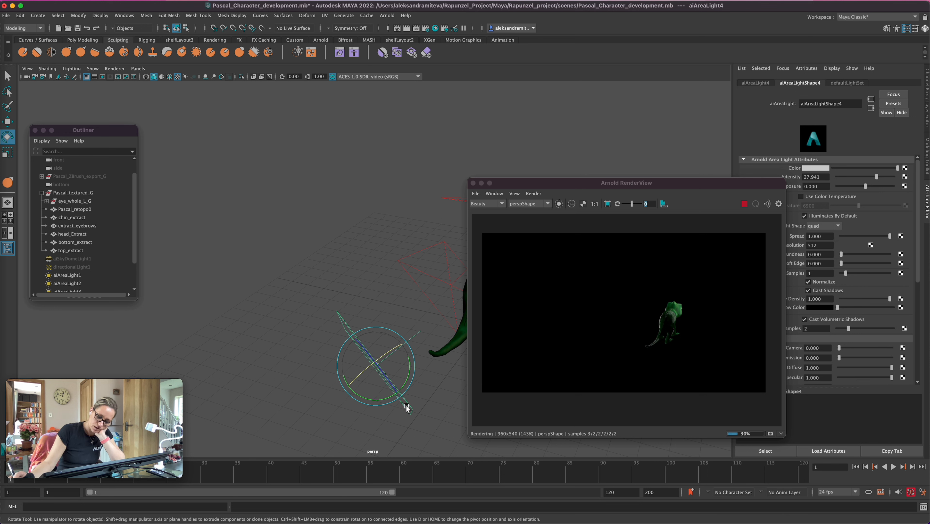
alt+drag(415, 371, 383, 369)
key(w)
Set aiAreaLight4's intensity to about 39.412 and check the rim lighting from the front of the chameleon
drag(877, 178, 892, 178)
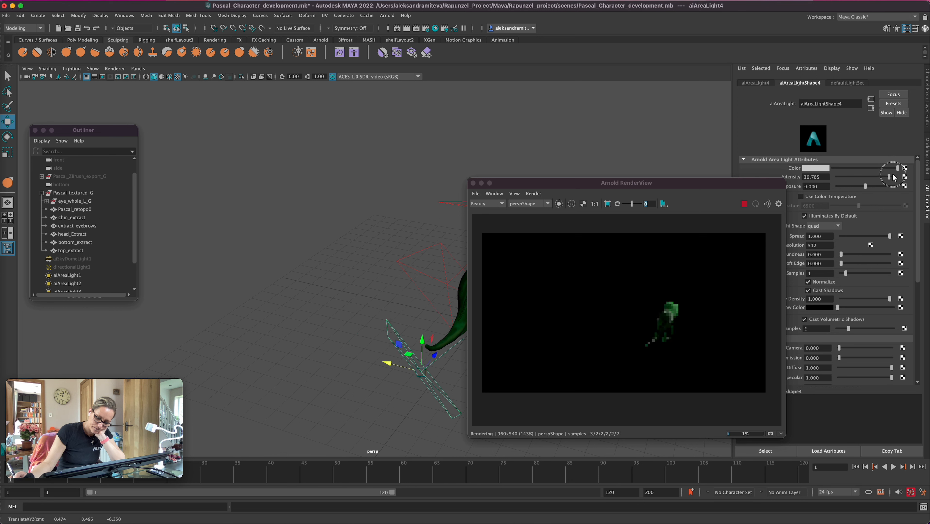
alt+drag(329, 402, 380, 394)
alt+right_drag(380, 394, 399, 402)
alt+drag(399, 402, 434, 422)
alt+middle_drag(385, 409, 463, 373)
alt+right_drag(462, 373, 705, 361)
alt+middle_drag(411, 408, 473, 349)
alt+right_drag(473, 349, 390, 388)
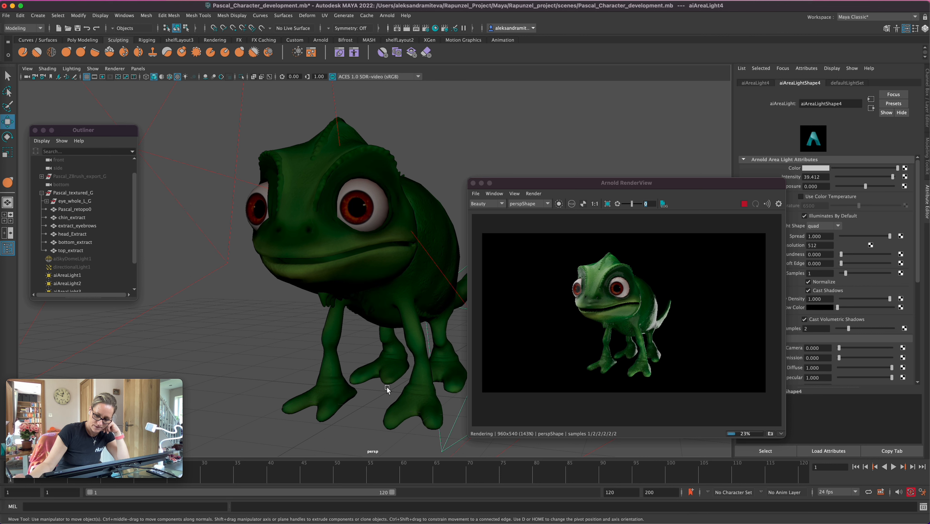
Unhide directionalLight1 and aiSkyDomeLight1 so they contribute to the render again
click(80, 267)
key(h)
click(77, 259)
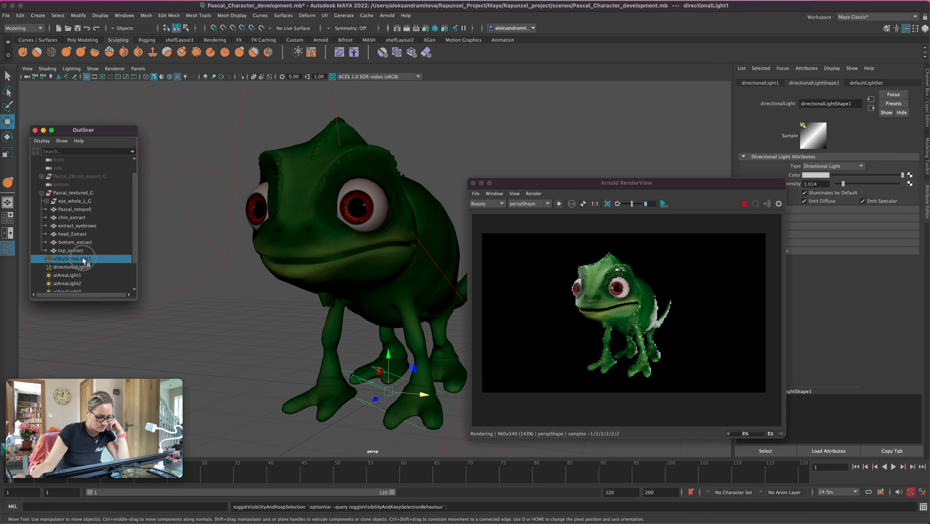
key(h)
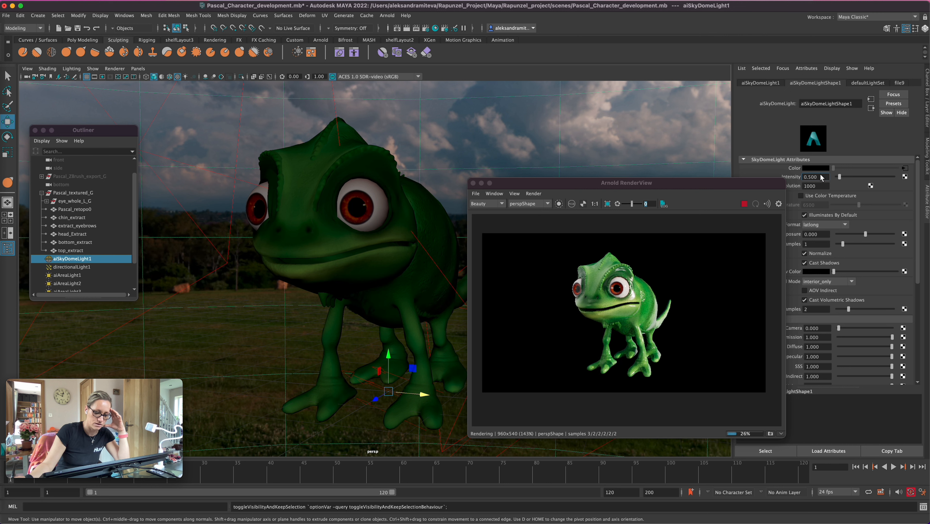
Set aiSkyDomeLight1's intensity to 0.53
key(BackSpace)
key(BackSpace)
text(3)
key(Return)
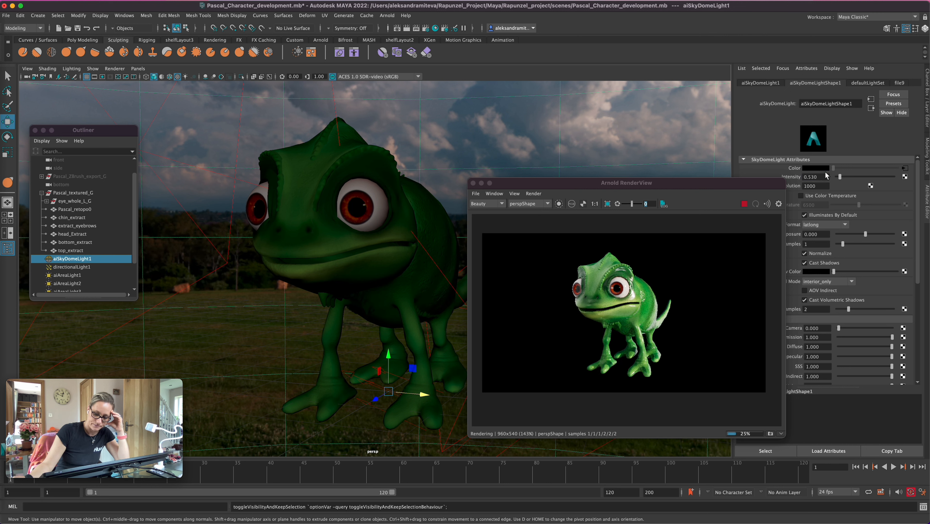
Lower aiSkyDomeLight1's intensity to 0.4
click(824, 176)
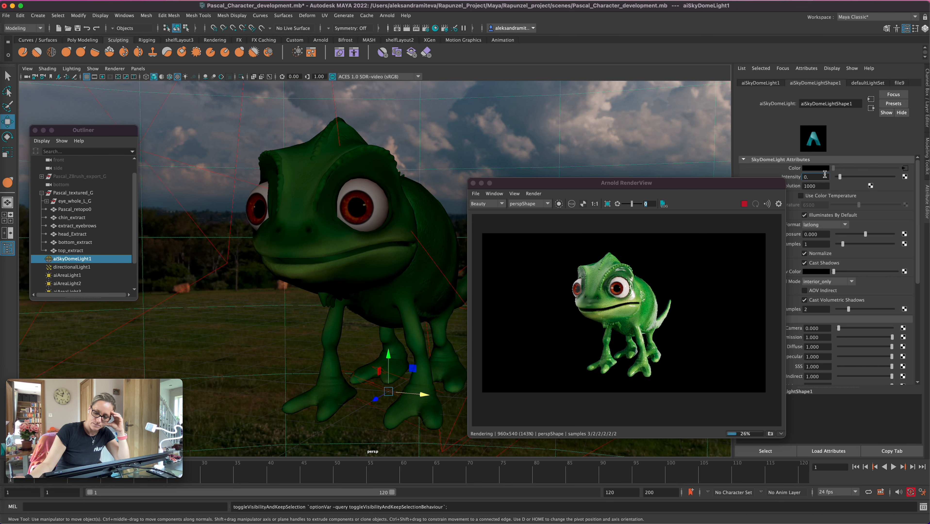
text(4)
key(Return)
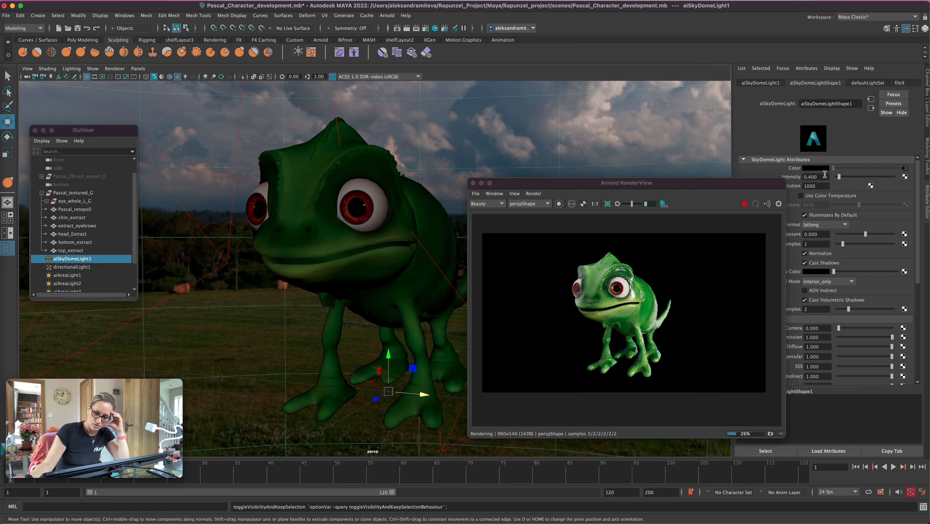
Enable color temperature on directionalLight1 in its Arnold attributes and warm it to about 4082, keeping the render window clear of the attributes
click(79, 268)
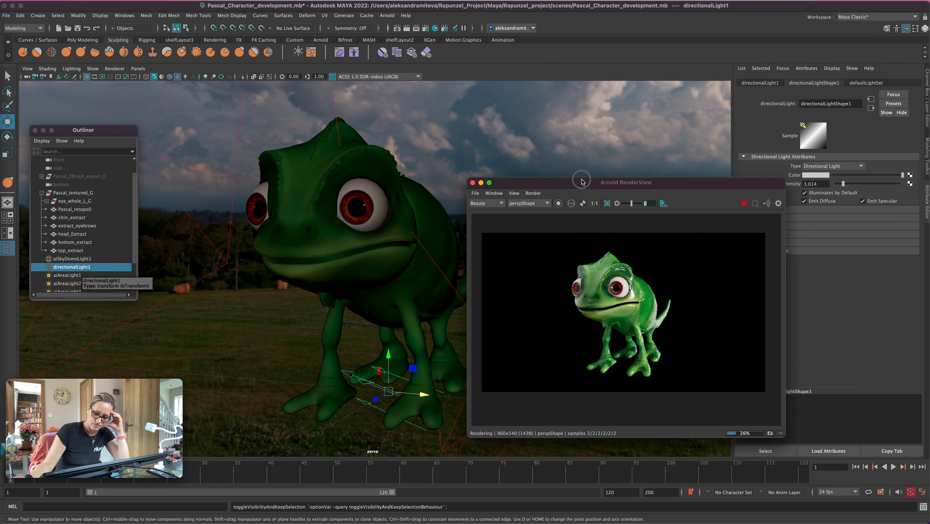
drag(646, 187, 560, 173)
click(745, 227)
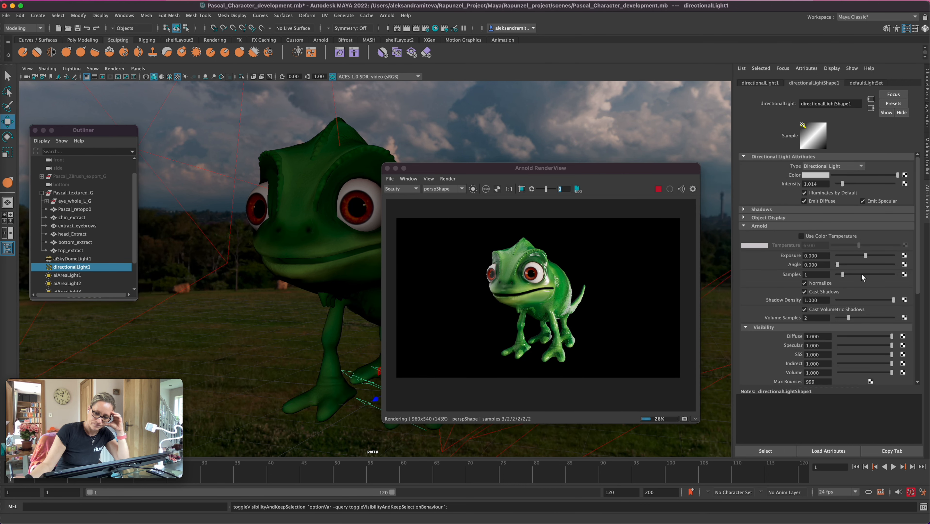
click(804, 236)
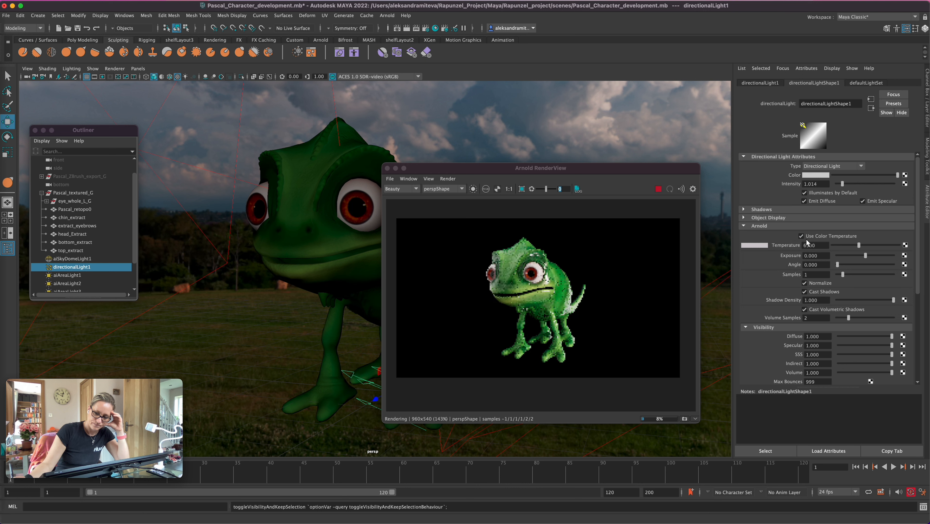
click(847, 245)
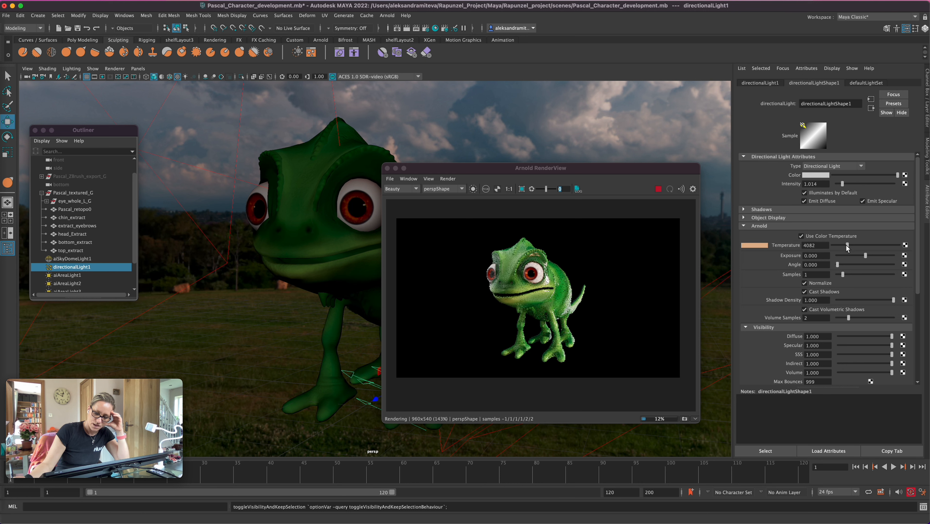
Enable color temperature on aiAreaLight1, try a warm 2304, and settle on a cool value of about 8304
click(67, 275)
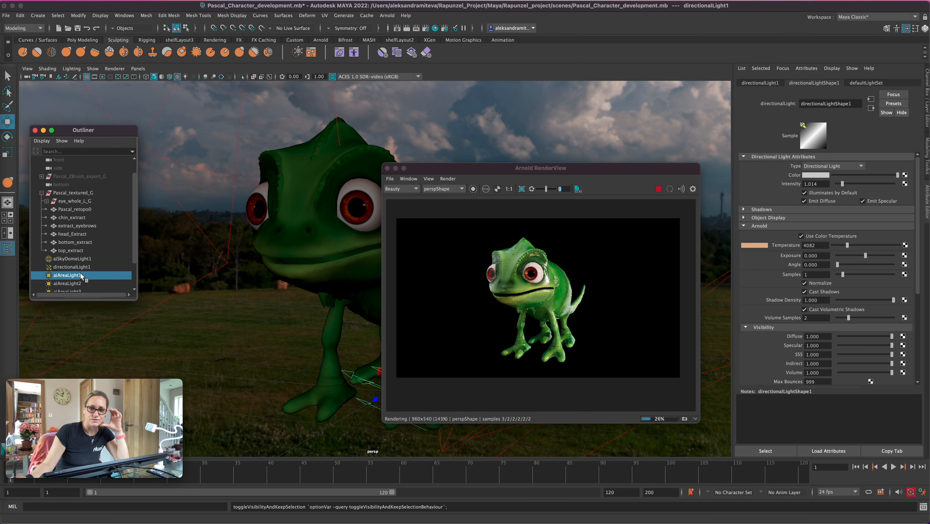
click(801, 196)
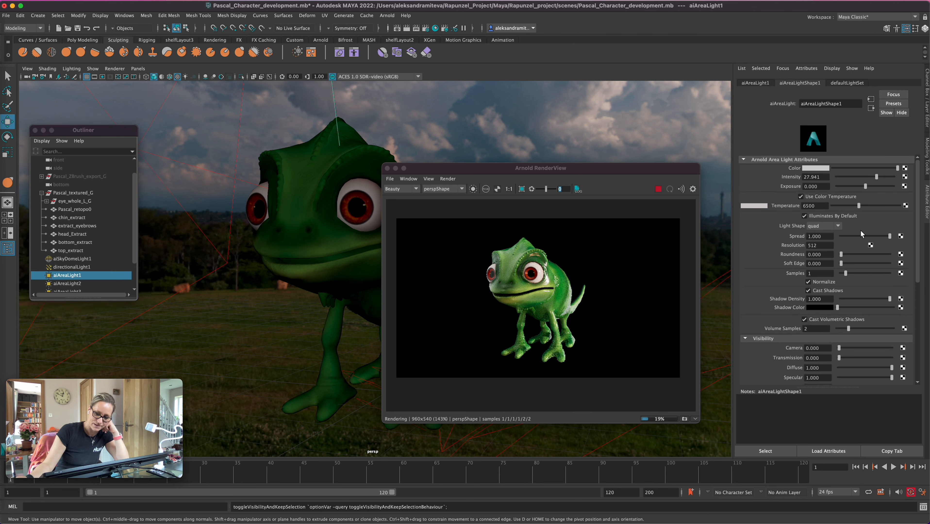
click(838, 205)
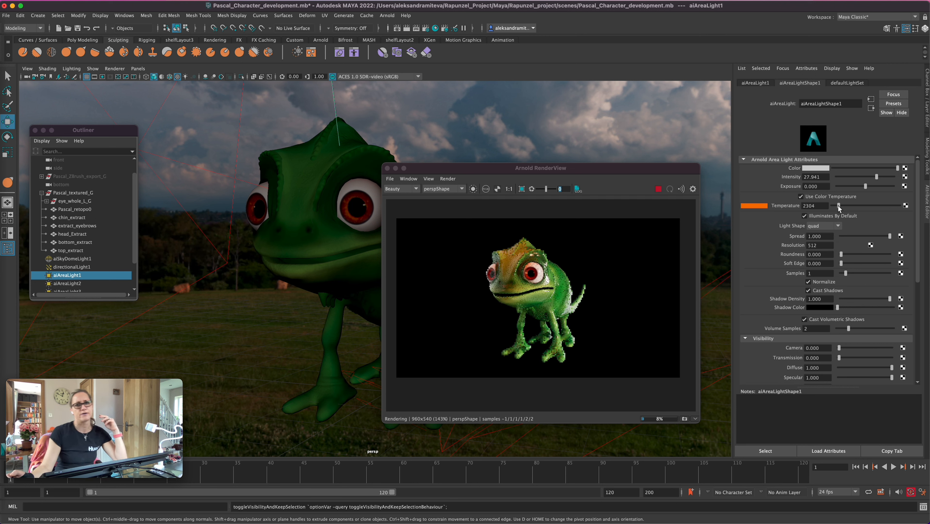
click(867, 206)
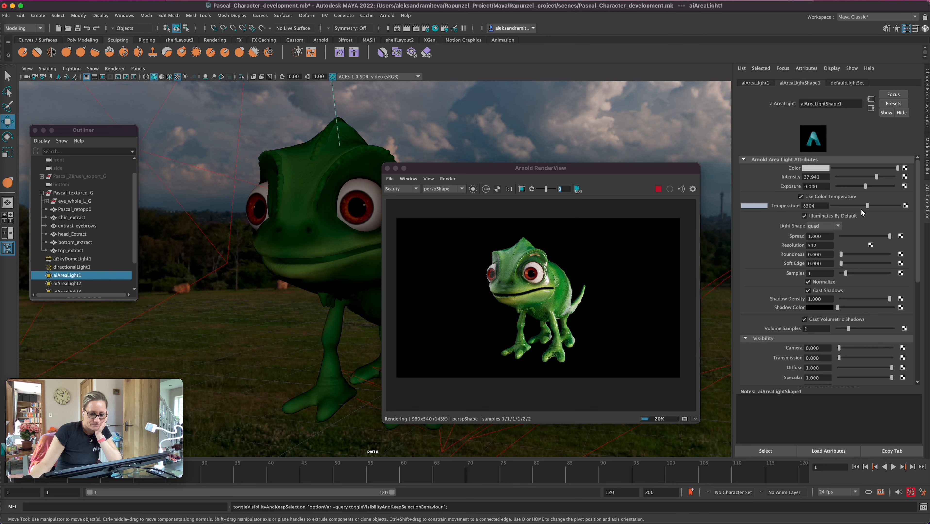
Enable color temperature on aiAreaLight2 and set it to a slightly warm value of about 5696
click(80, 283)
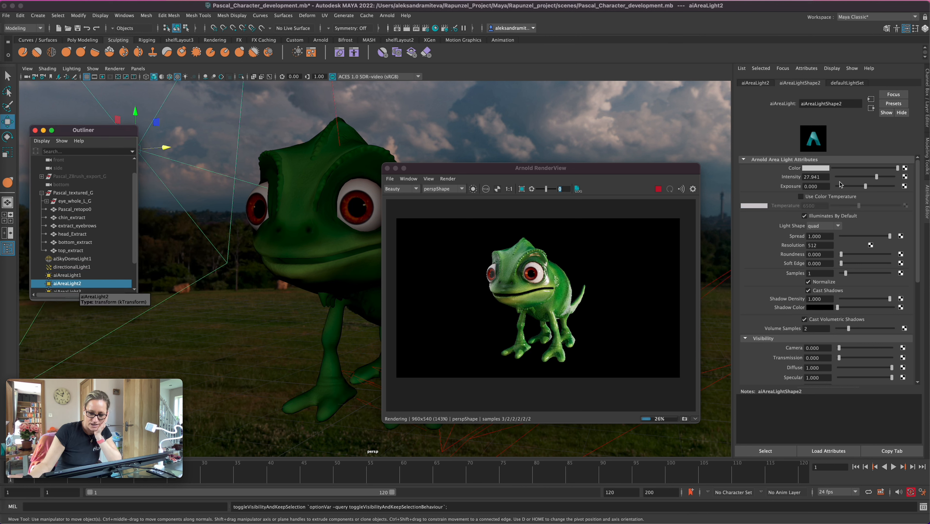
click(801, 196)
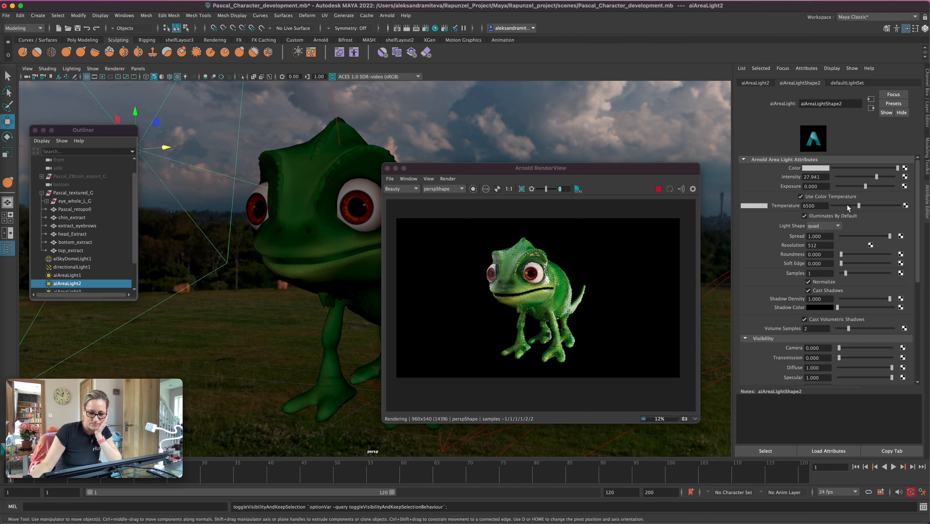
click(849, 205)
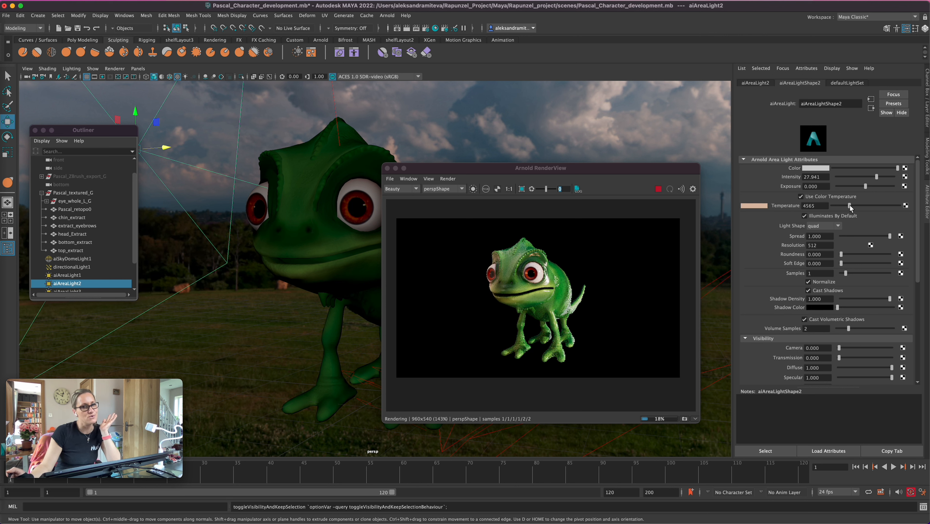
drag(849, 205, 854, 205)
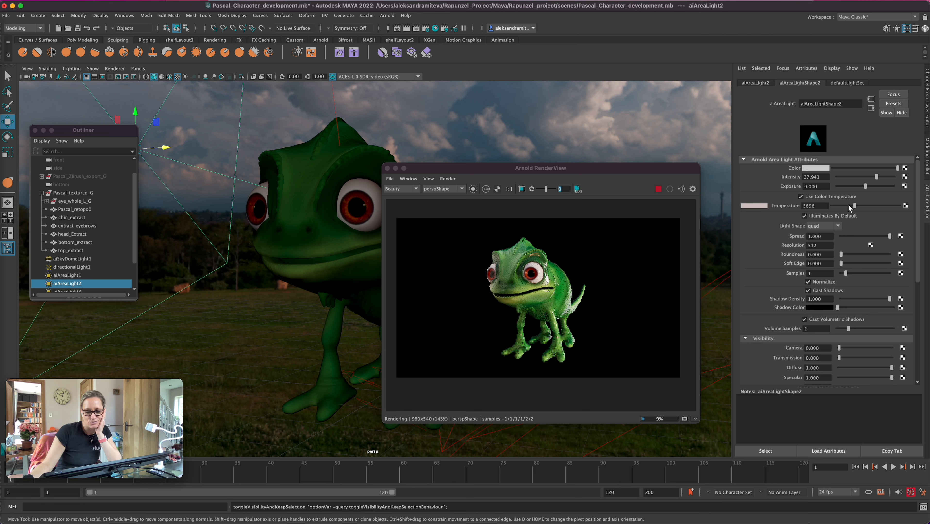
Enable color temperature on the last two area lights, setting aiAreaLight3 to about 4913 and aiAreaLight4 to about 7957
scroll(135, 241, down, 2)
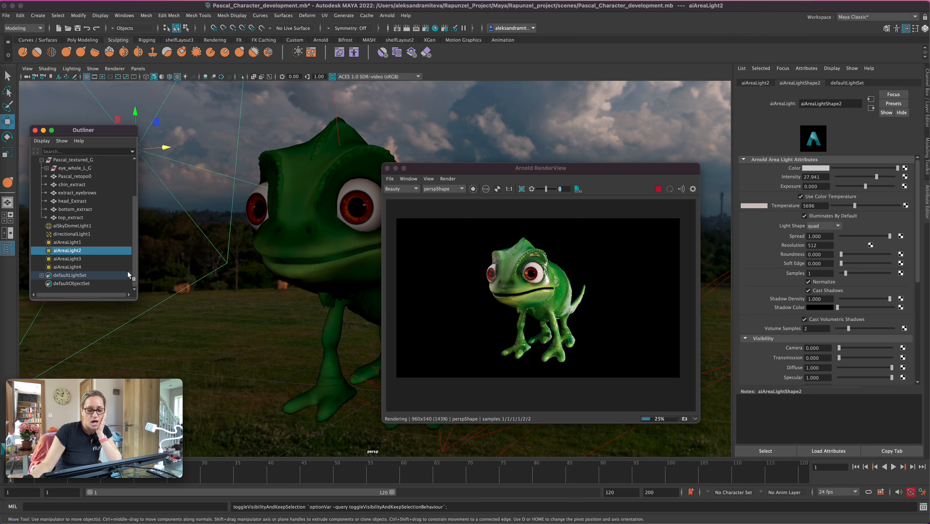
click(75, 259)
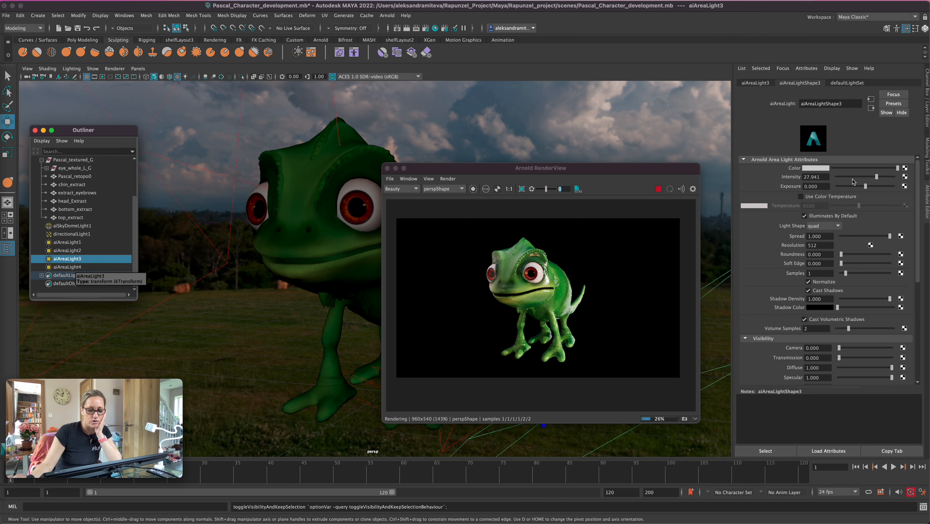
click(801, 197)
drag(859, 206, 850, 206)
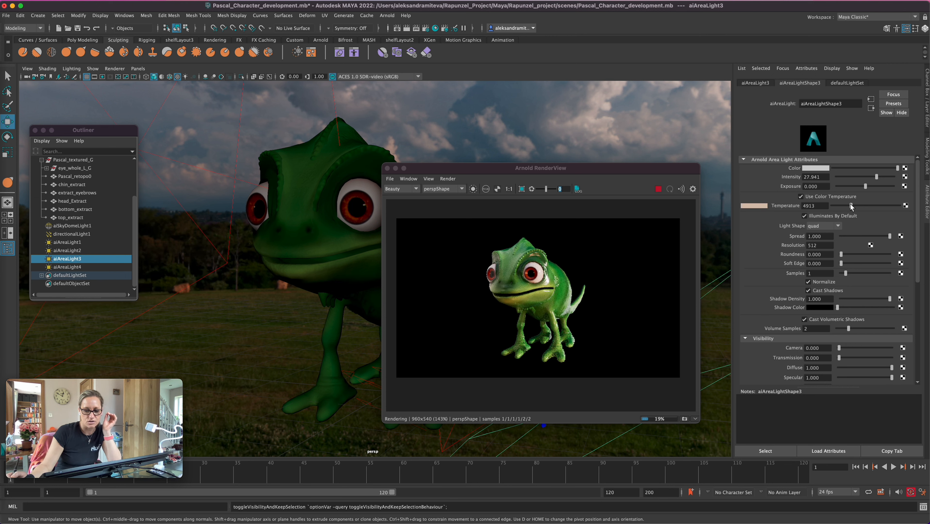
click(78, 267)
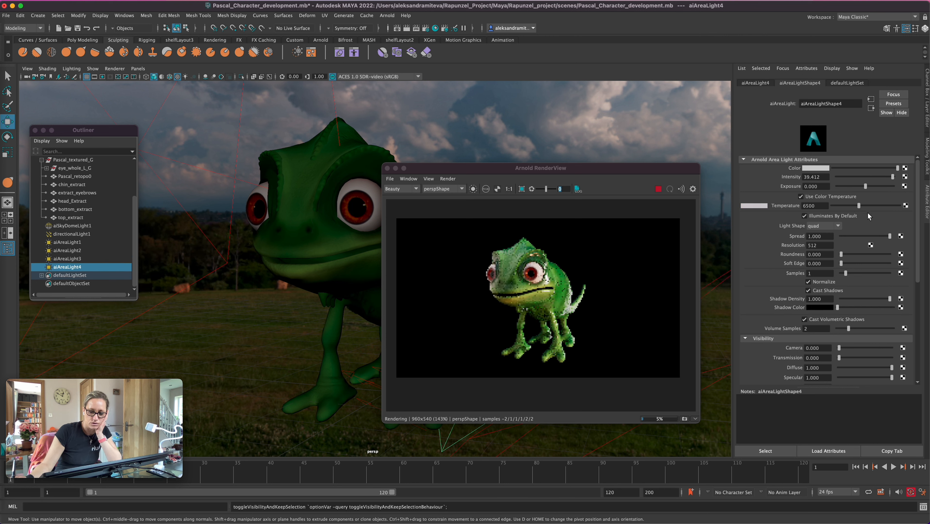
drag(860, 206, 866, 205)
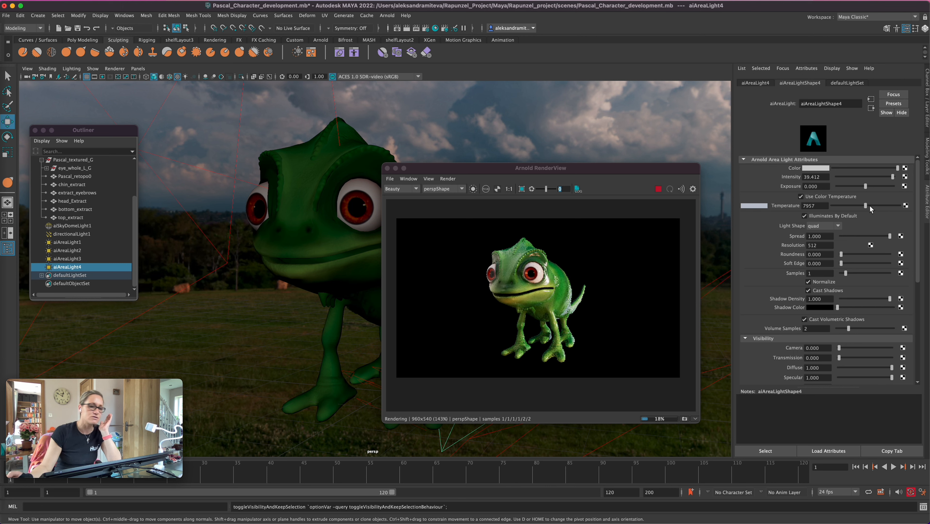
Set the specular roughness of the chameleon body's Pascal_body material to about 0.331
click(328, 248)
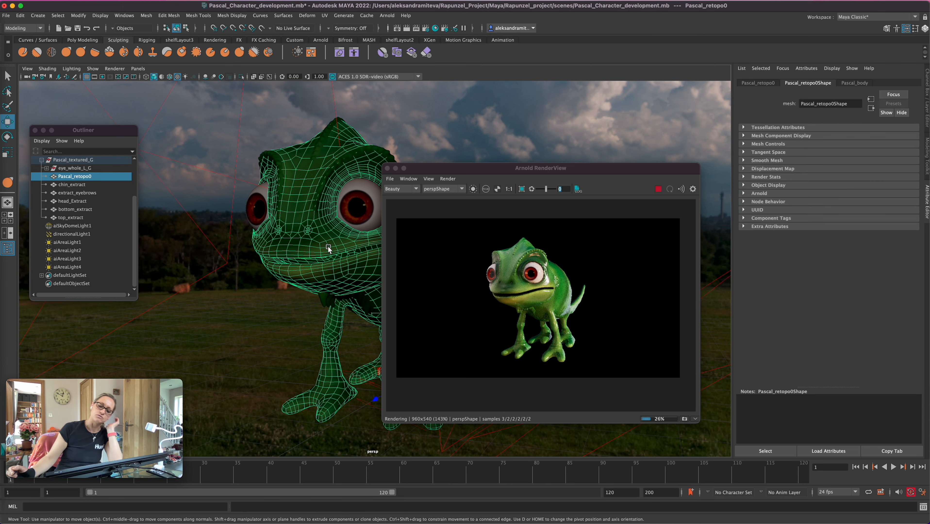
click(855, 84)
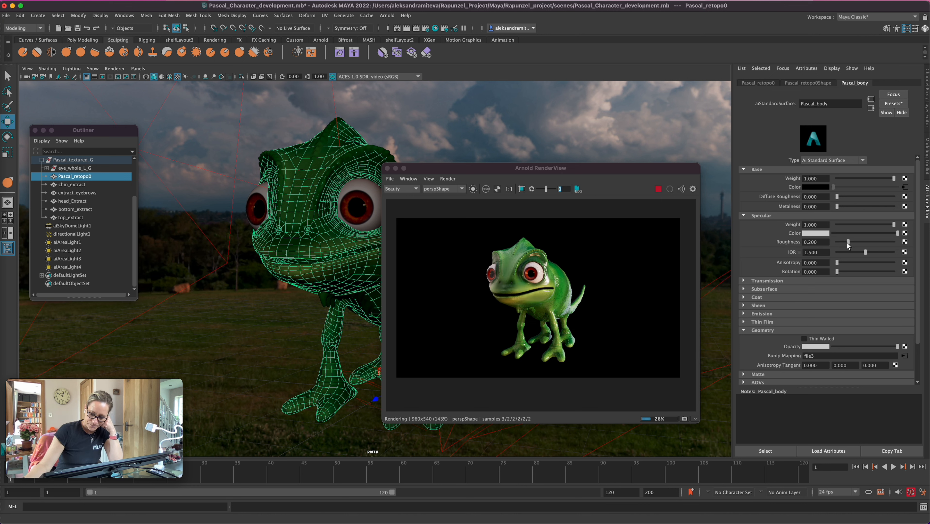
click(856, 242)
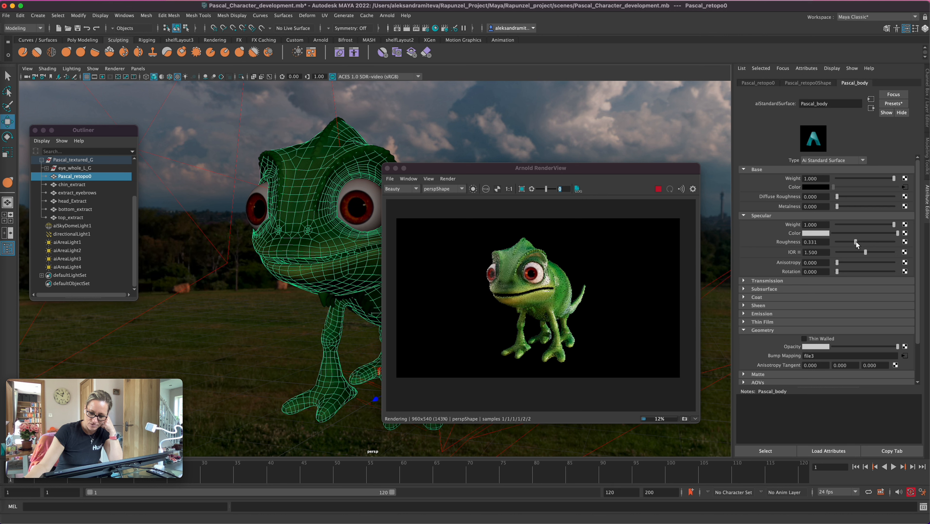
Set the Pascal_body material's diffuse roughness to about 0.059 and raise its specular roughness in stages to about 0.647, checking the render from another angle
click(861, 242)
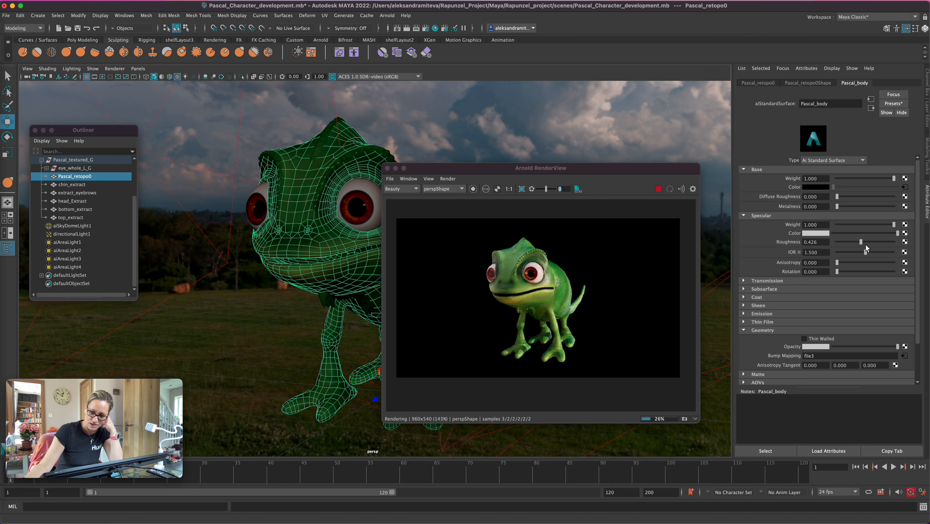
click(867, 242)
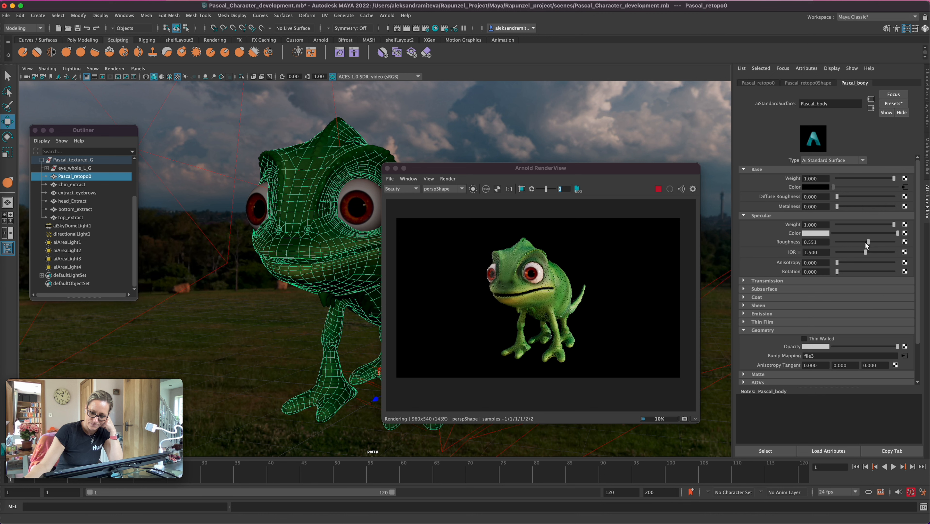
click(840, 197)
alt+right_drag(334, 349, 496, 302)
mouse_move(331, 370)
alt+mouse_down()
mouse_move(329, 385)
mouse_move(324, 376)
alt+mouse_up()
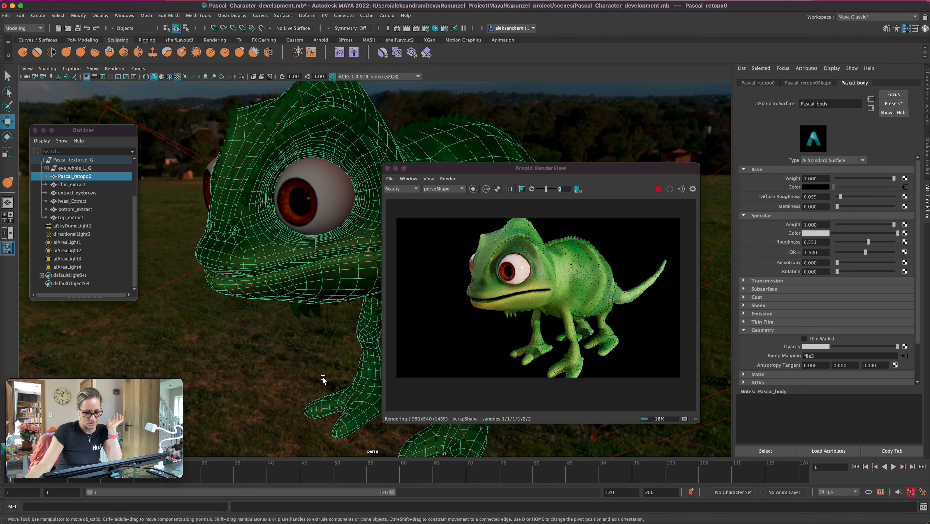
alt+drag(321, 383, 313, 382)
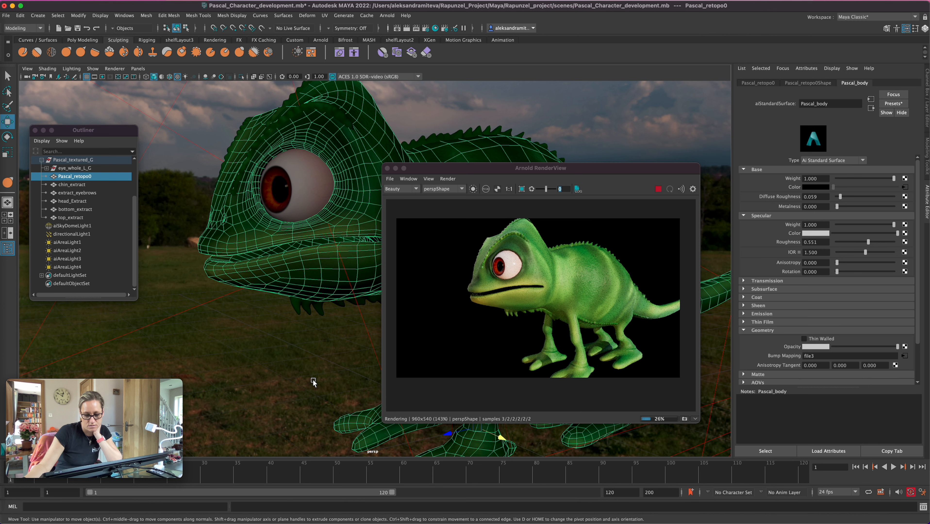
click(873, 242)
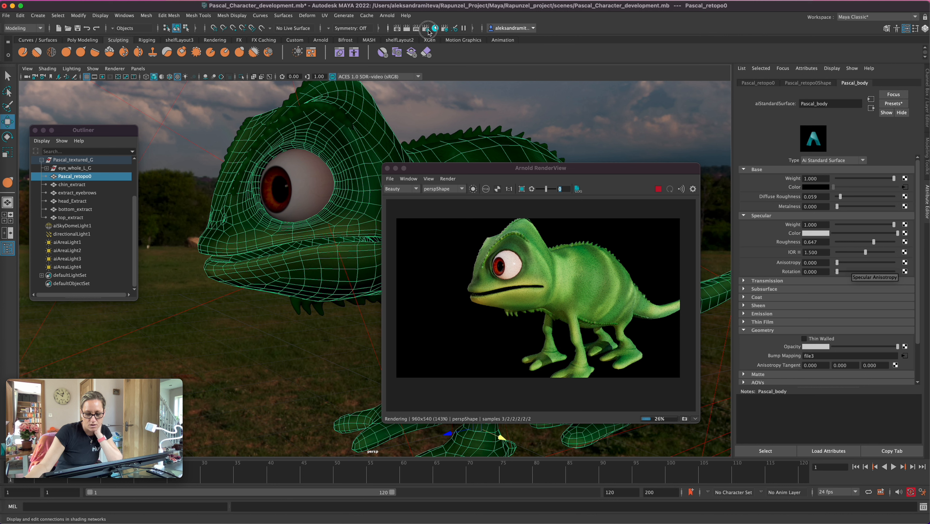
Look through the Arnold Renderer settings down to the Textures section, then close the render settings
click(436, 29)
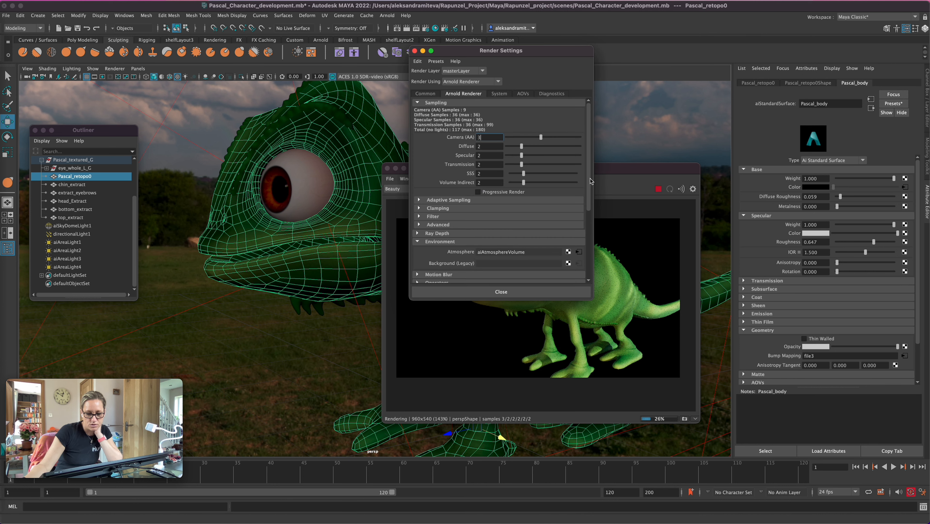
drag(588, 175, 587, 254)
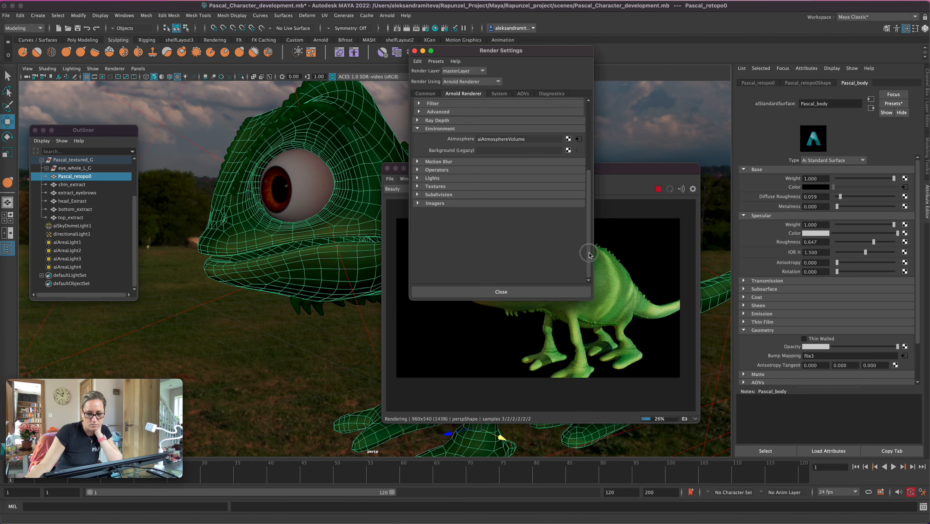
click(418, 186)
click(500, 292)
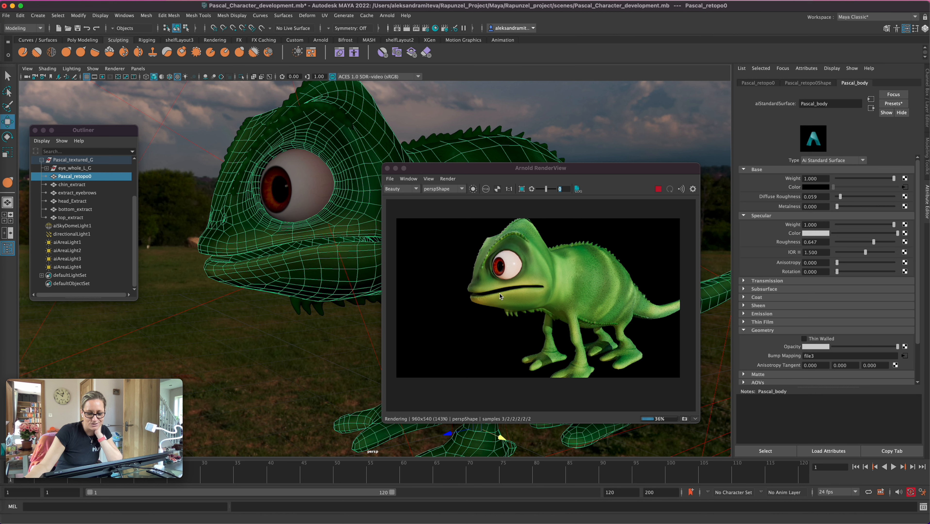
Copy the body material's diffuse roughness of 0.059 to the eyebrows' Pasca_eyebrows_M material
click(820, 197)
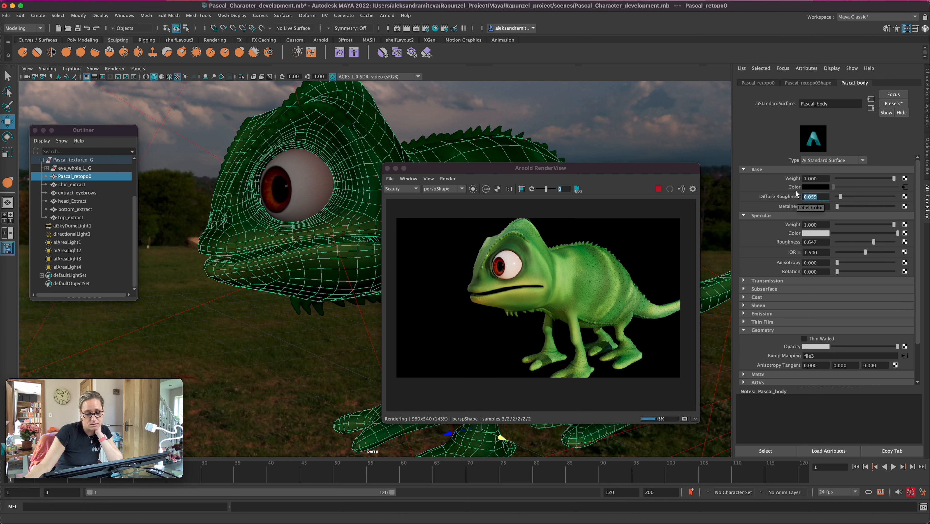
click(319, 102)
click(319, 102)
click(822, 197)
text(0.059)
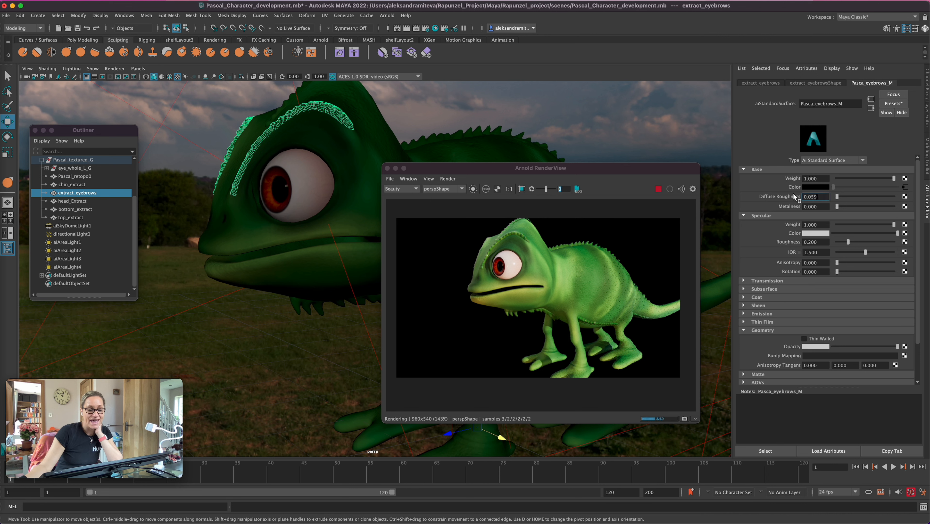
key(Return)
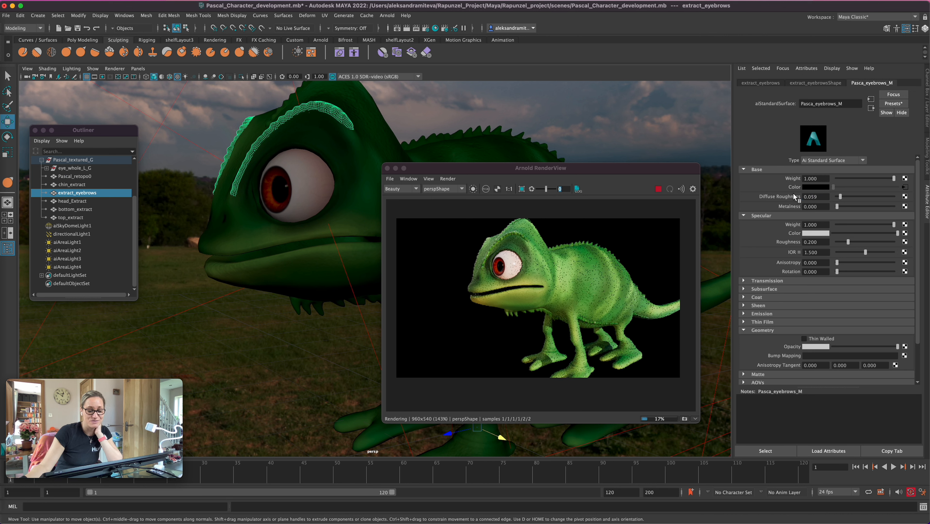
Copy the body material's specular roughness of 0.647 to the eyebrows' Pasca_eyebrows_M material
click(308, 272)
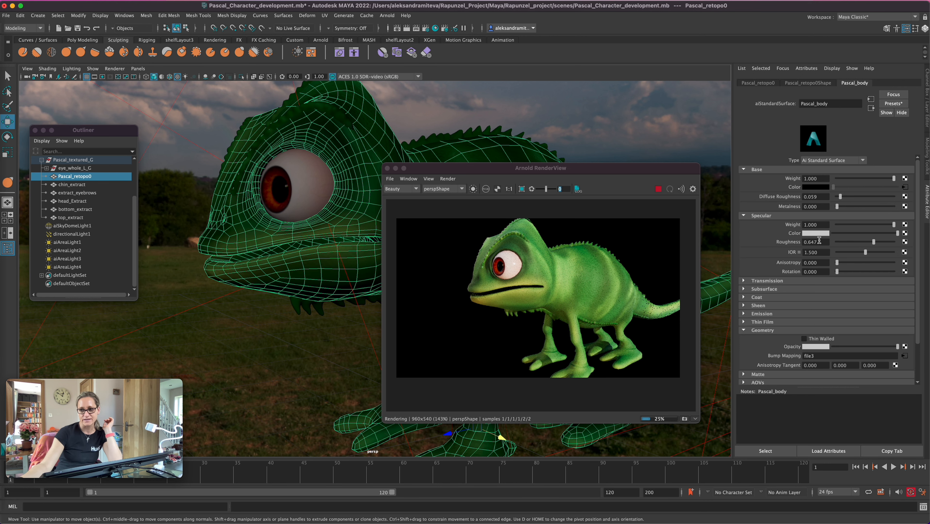
click(809, 242)
key(super+c)
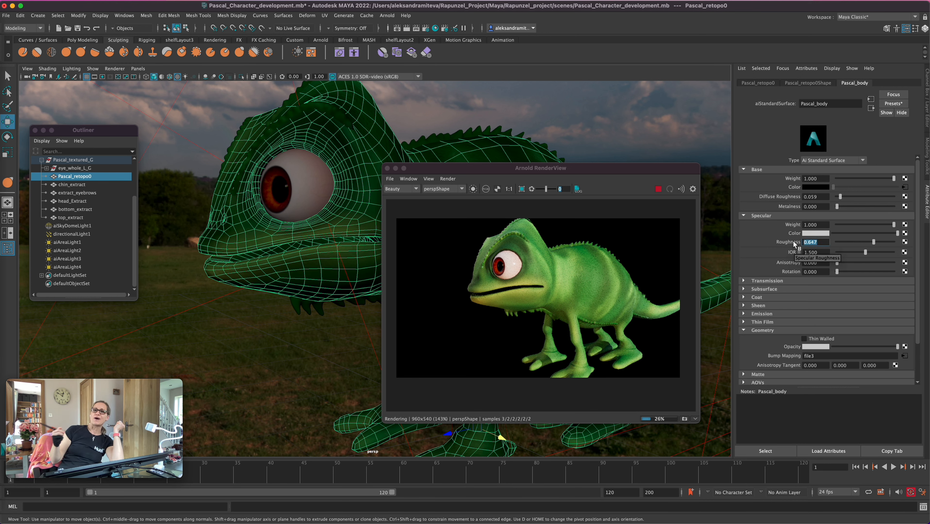
click(330, 108)
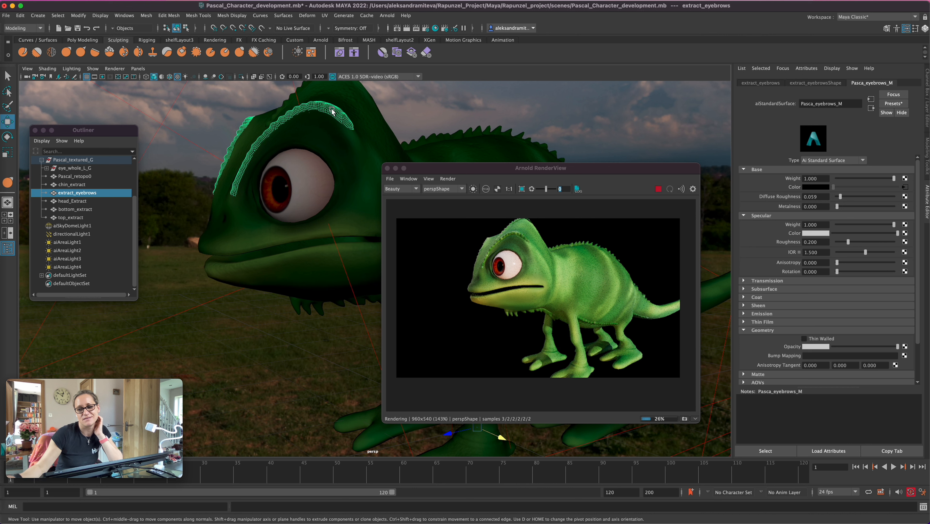
click(820, 242)
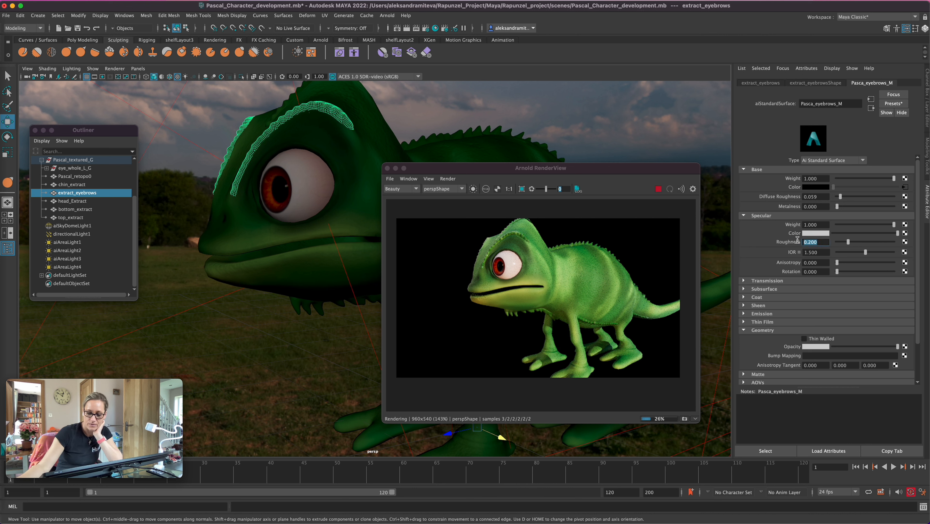
key(super+v)
key(Return)
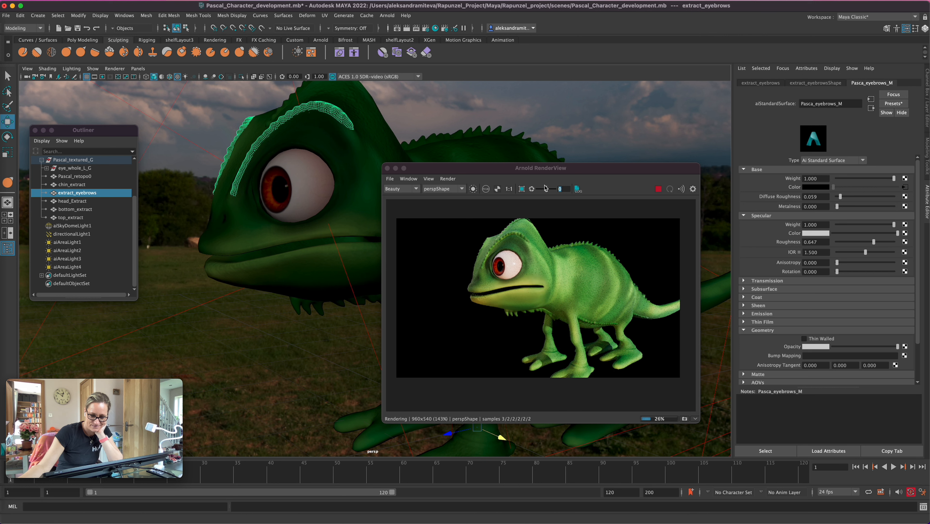
Copy the eyebrow material's diffuse roughness of 0.059 to the back spikes' Pascal_top_extract_M material
drag(818, 196, 798, 196)
key(super+c)
click(473, 132)
drag(821, 196, 797, 194)
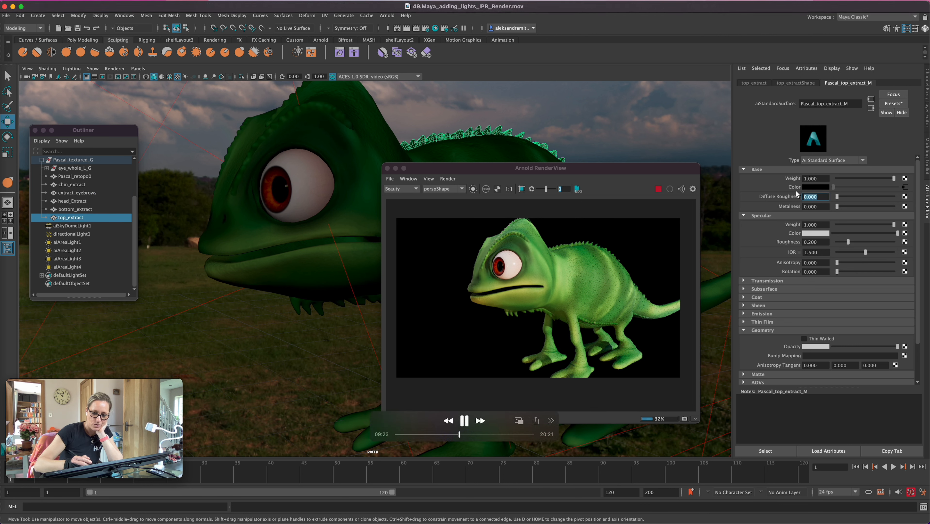
key(super+v)
key(Return)
Copy the eyebrow material's specular roughness of 0.647 to the back spikes' Pascal_top_extract_M material
click(328, 108)
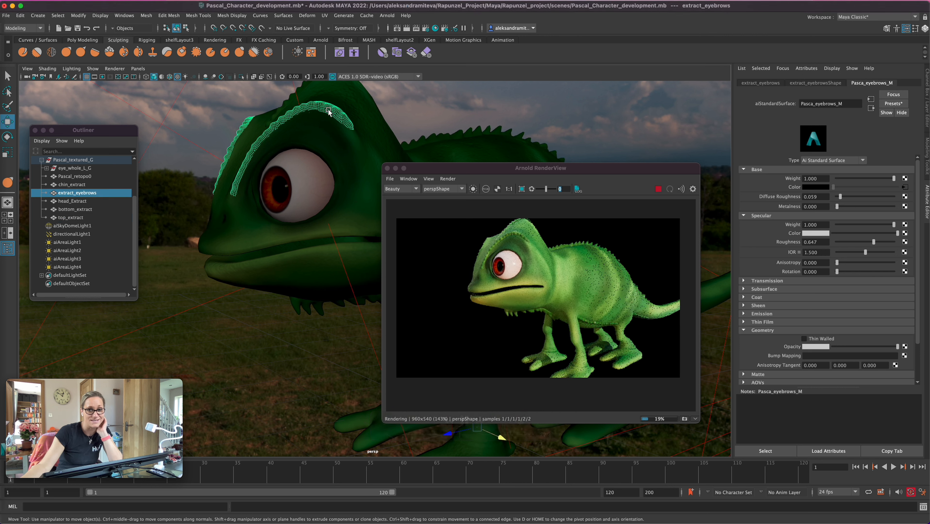
drag(821, 242, 792, 242)
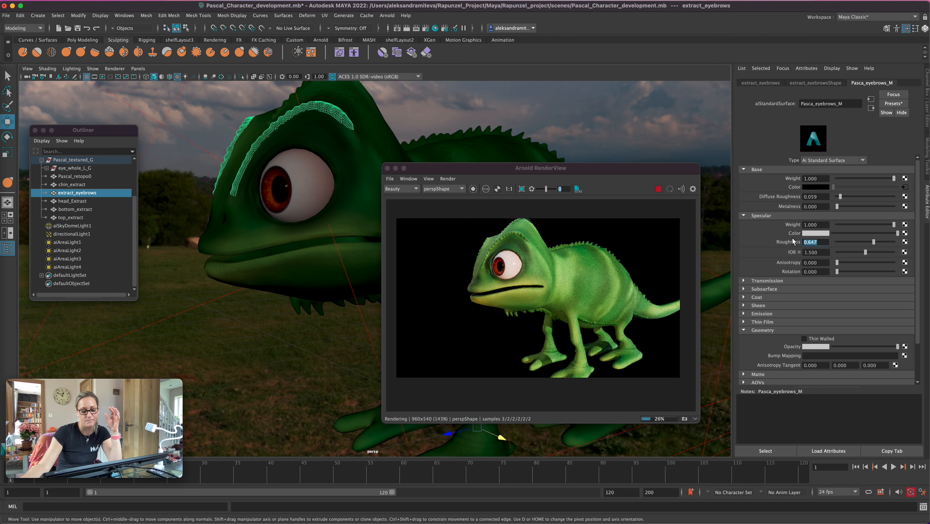
click(477, 131)
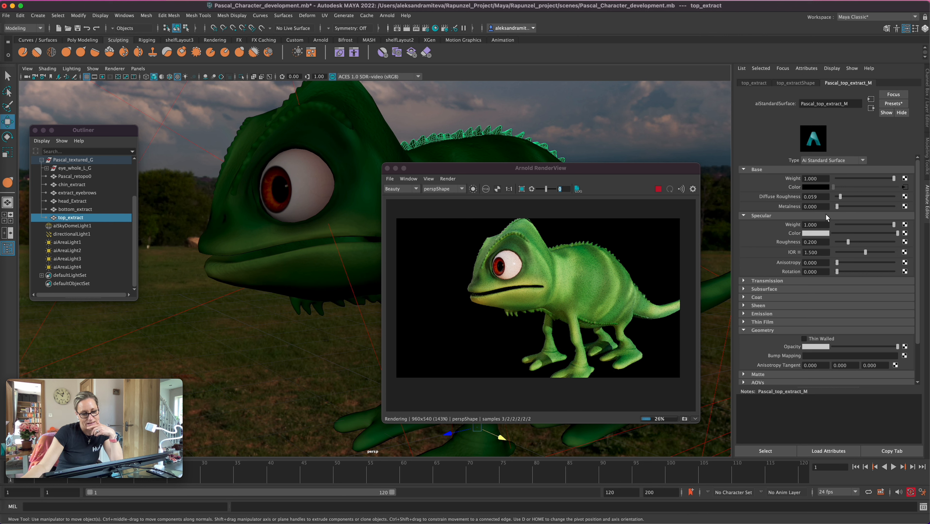
drag(822, 242, 799, 242)
text(0.647)
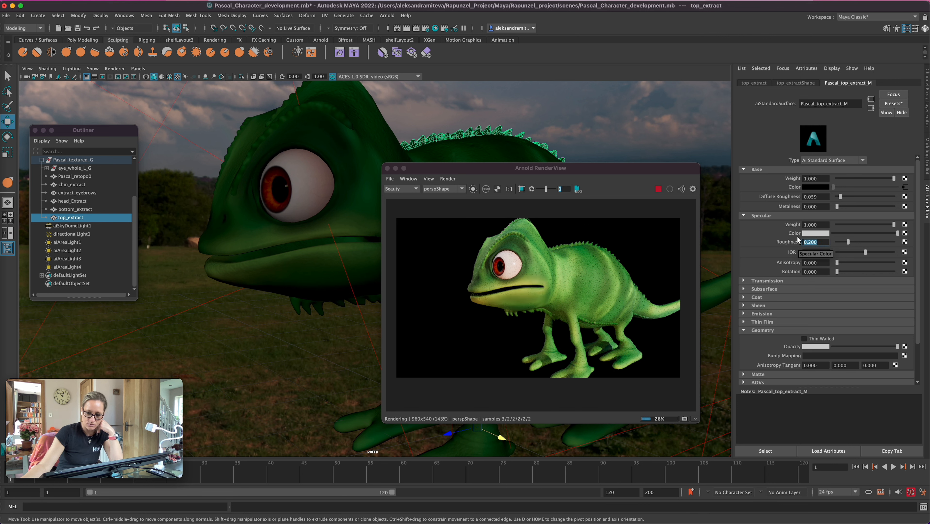
key(Return)
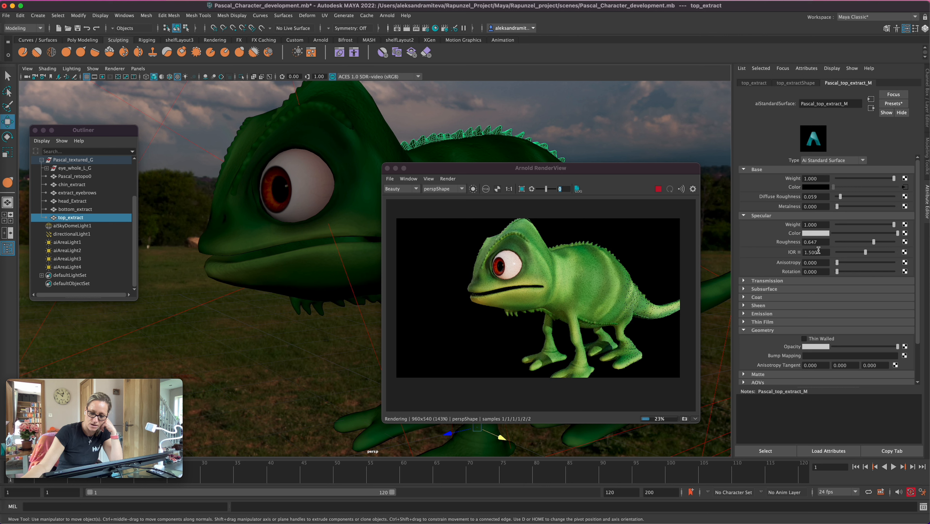
Set the specular roughness of the chin spikes' Pascal_chin_extract_M material to 0.647
click(302, 303)
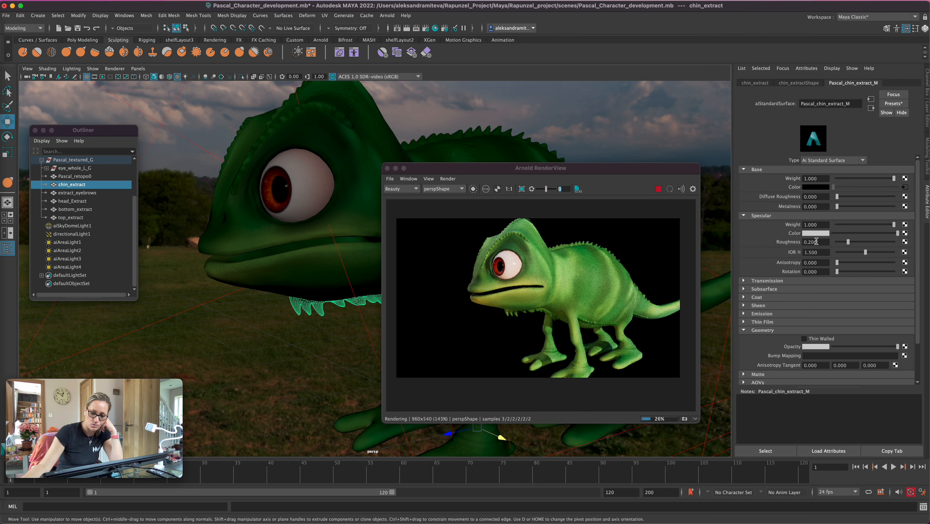
double_click(803, 242)
key(Return)
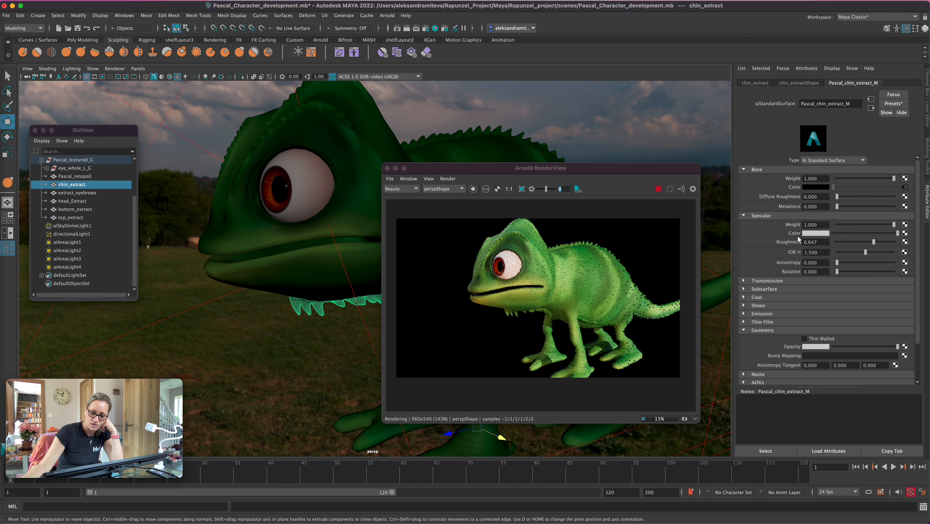
Copy the diffuse roughness of 0.059 from the back spikes' material to the chin spikes' Pascal_chin_extract_M material
click(447, 139)
double_click(816, 197)
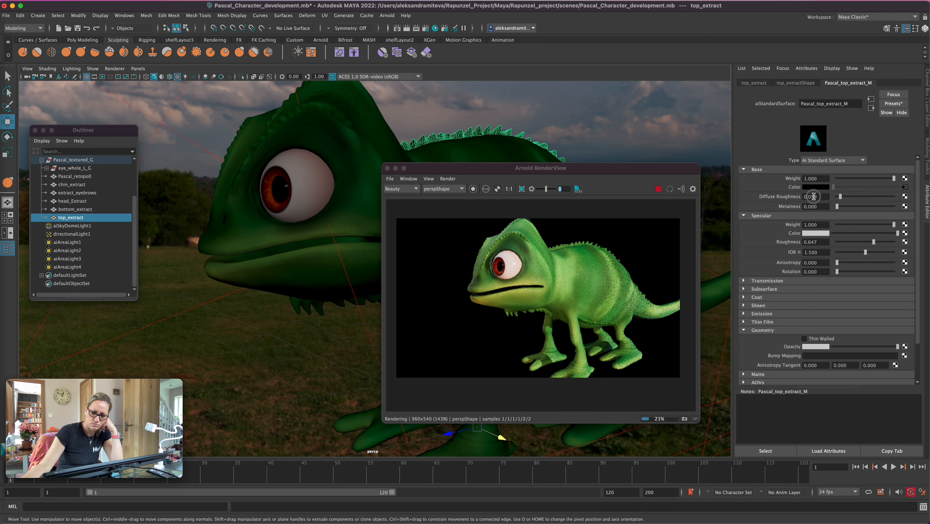
click(308, 306)
double_click(821, 197)
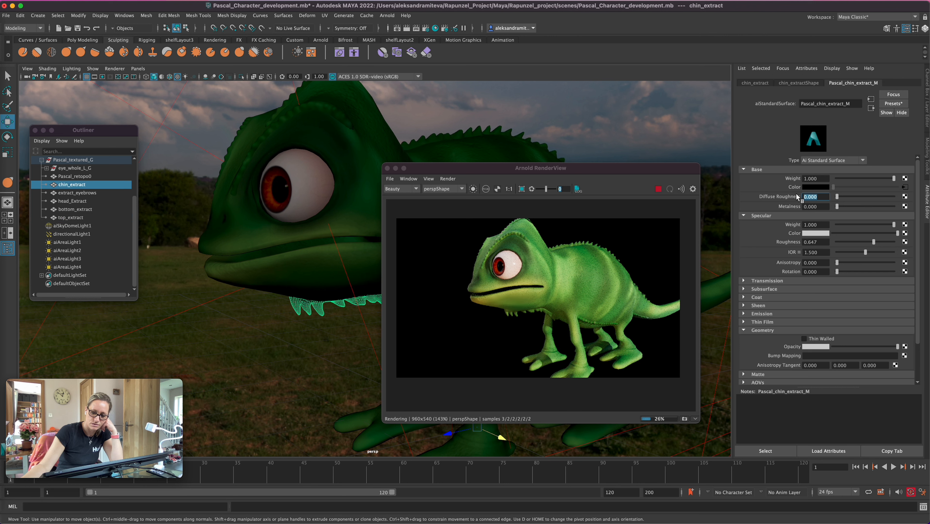
key(Return)
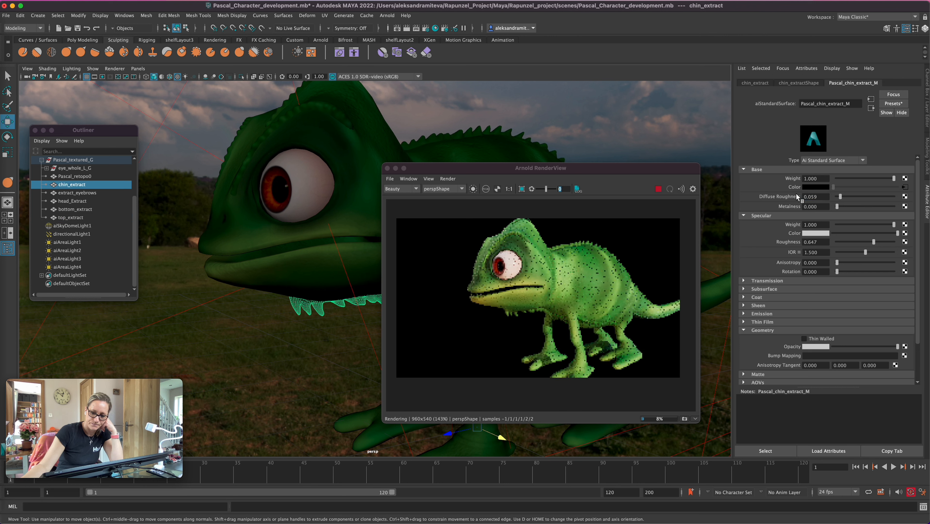
Move the render view aside and set the diffuse roughness of bottom_extract's Pascal_bottom_extract_M material to 0.059
drag(546, 164, 459, 169)
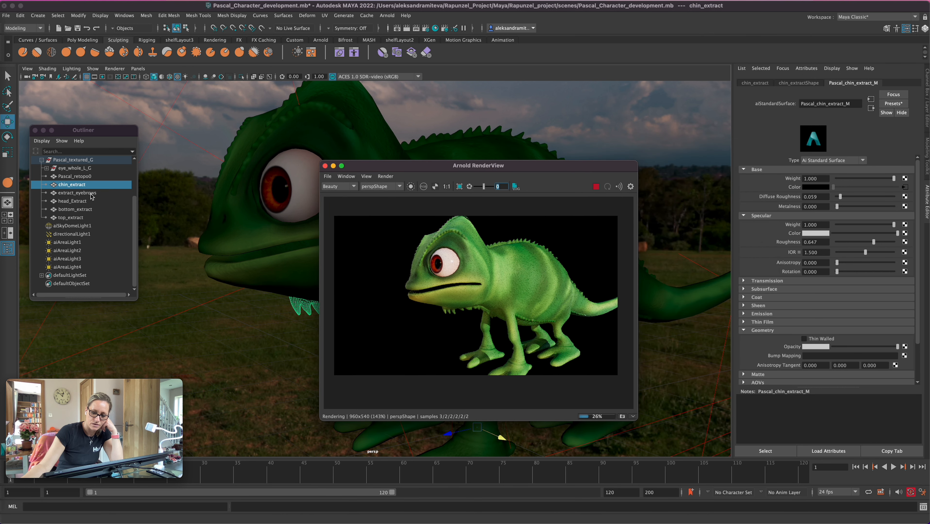
click(84, 209)
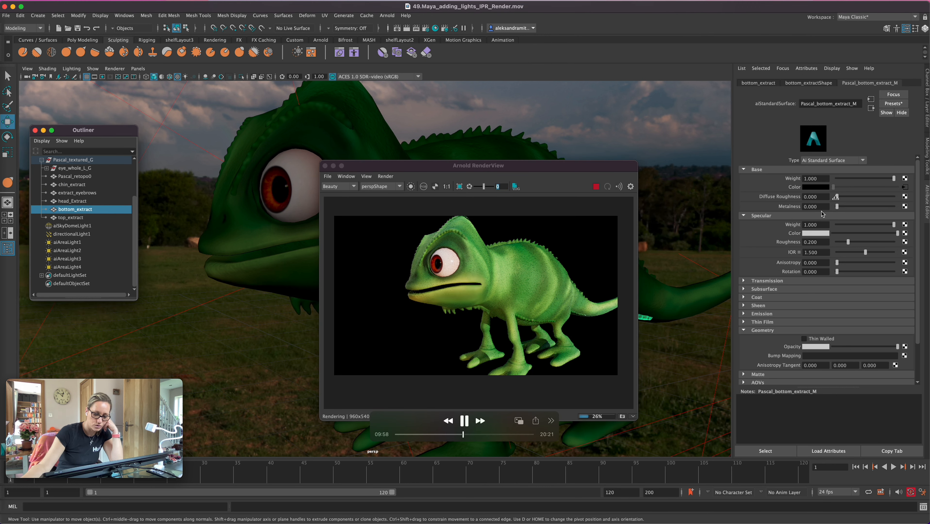
click(810, 197)
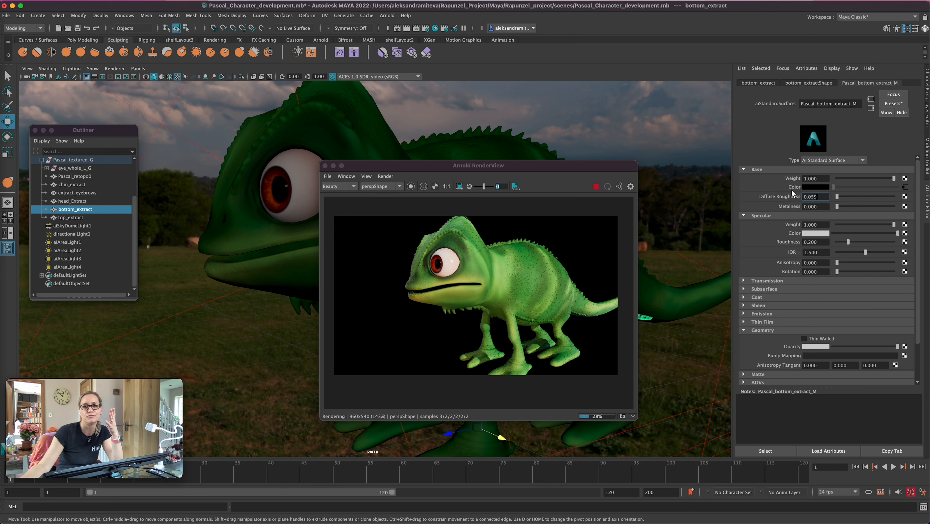
text(0.059)
key(Return)
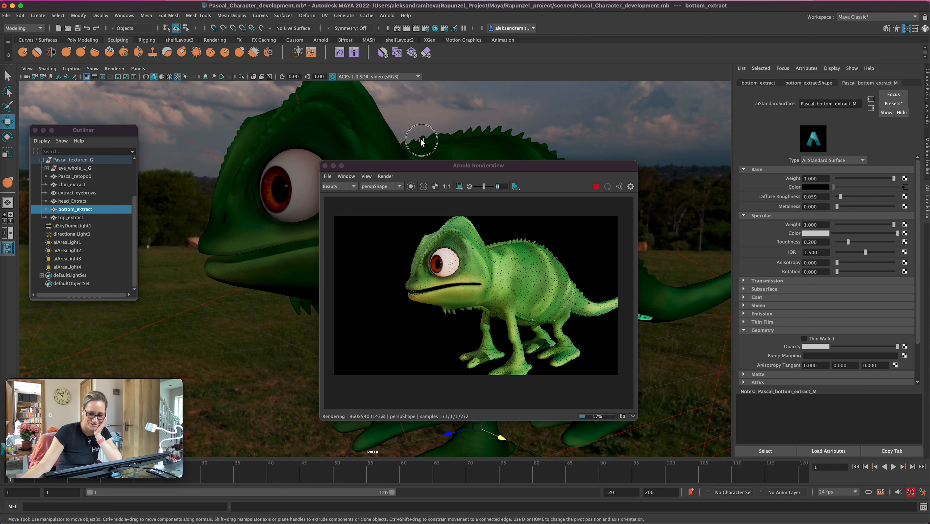
Copy the specular roughness of 0.647 from the back spikes' material to bottom_extract's Pascal_bottom_extract_M material
click(421, 141)
drag(820, 241, 798, 242)
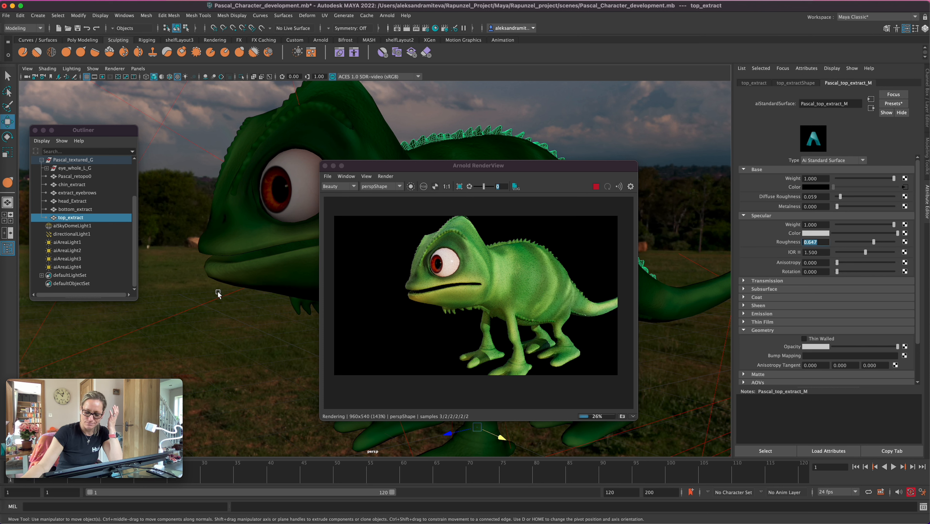
click(78, 209)
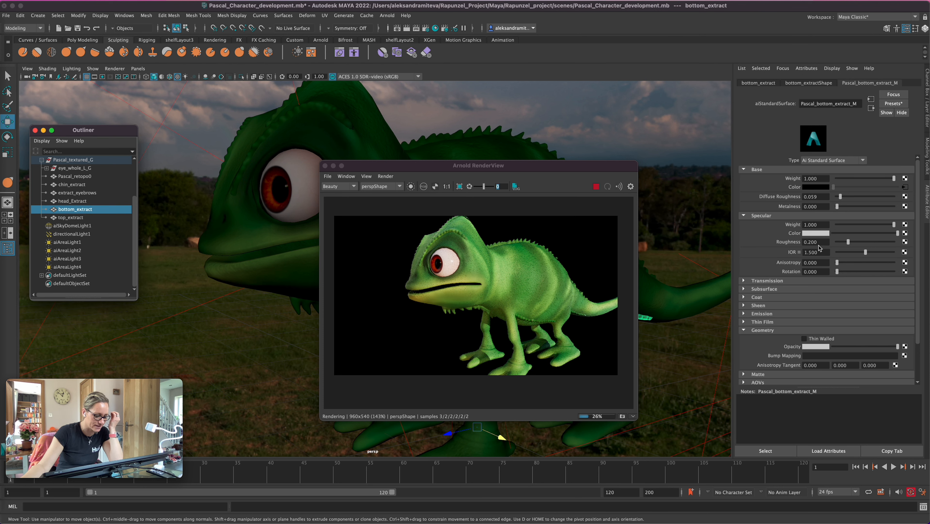
drag(810, 242, 793, 241)
text(0.647)
key(Return)
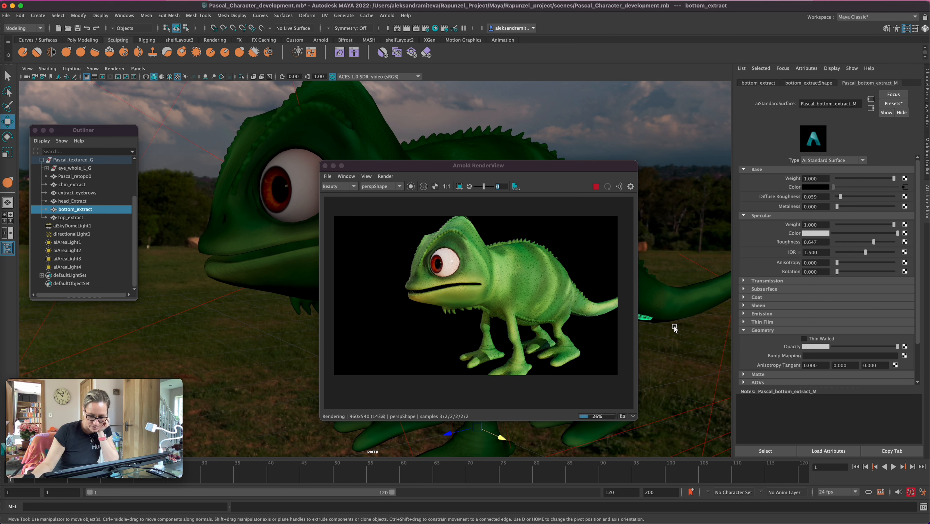
Stop the live render and unhide both eye covers, eye_cover_L and eye_cover_R, inside the eye groups
mouse_move(680, 320)
alt+mouse_down()
mouse_move(650, 315)
mouse_move(691, 321)
mouse_move(651, 312)
mouse_move(682, 325)
mouse_move(675, 315)
mouse_move(672, 327)
alt+mouse_up()
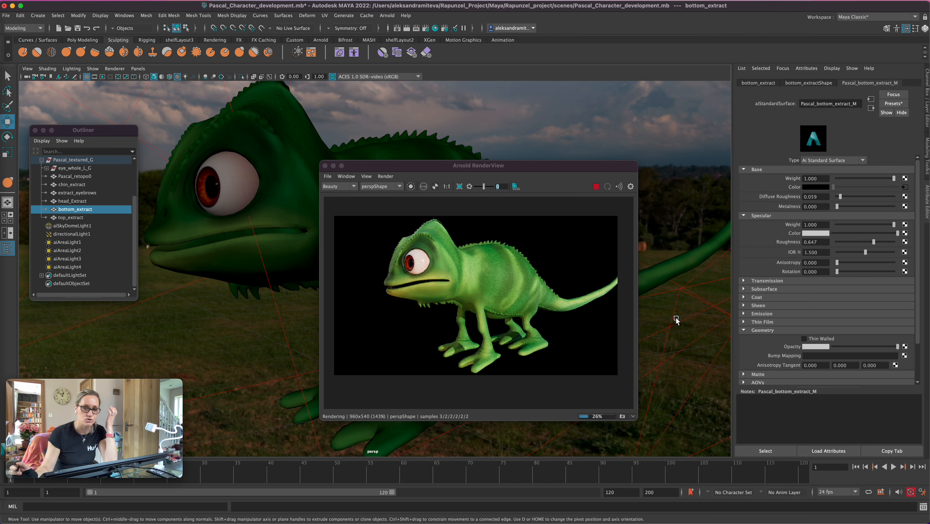
click(596, 187)
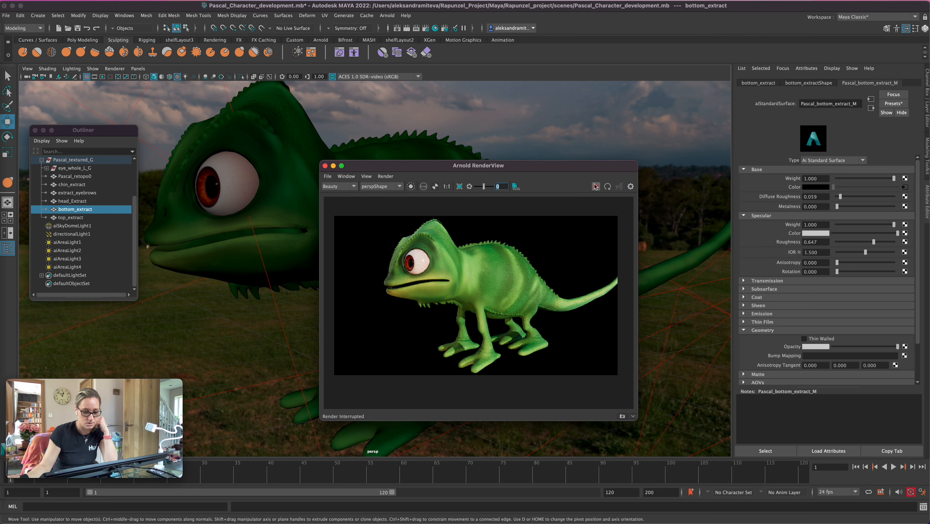
click(47, 168)
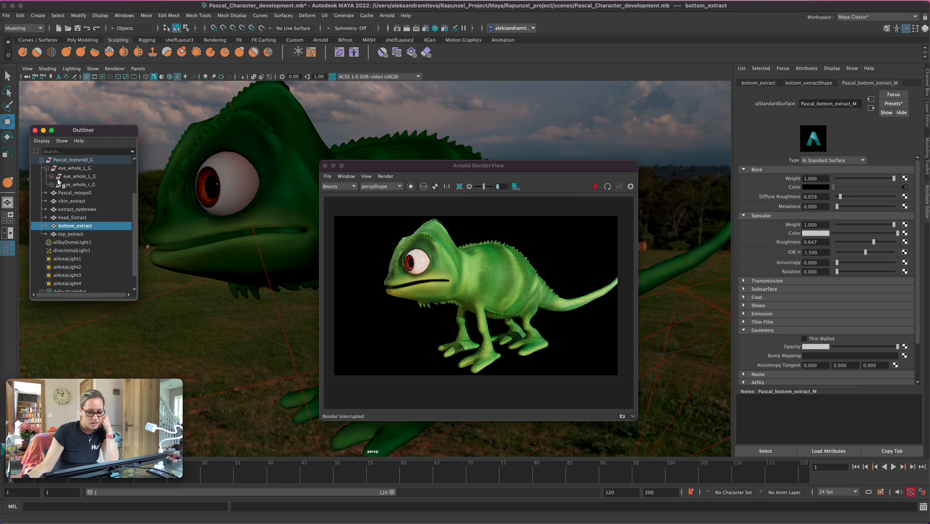
click(51, 176)
click(52, 201)
click(90, 194)
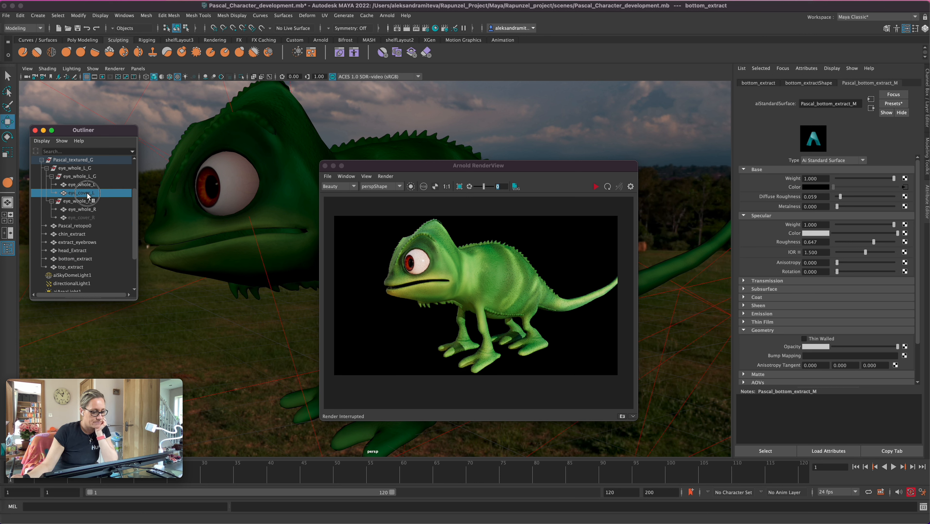
key(h)
click(91, 218)
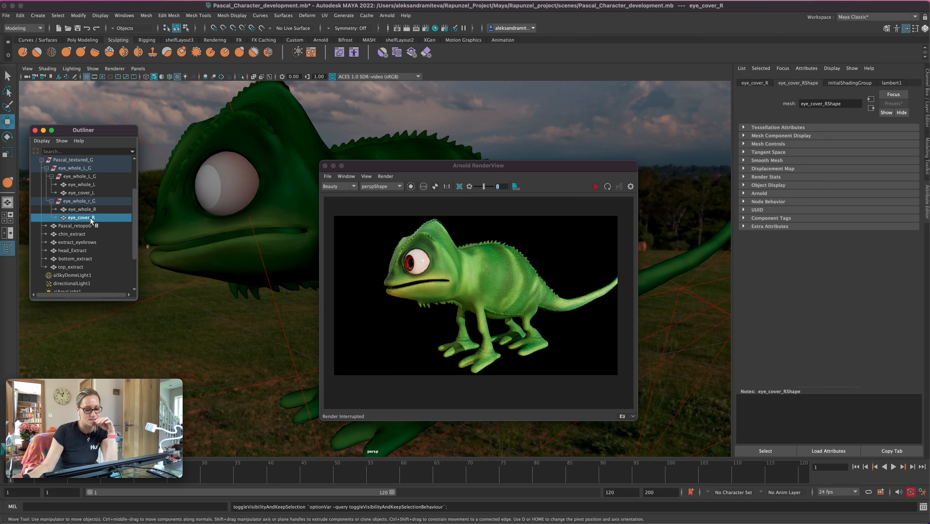
Assign one new Arnold aiStandardSurface material to both eye_cover_L and eye_cover_R
click(90, 193)
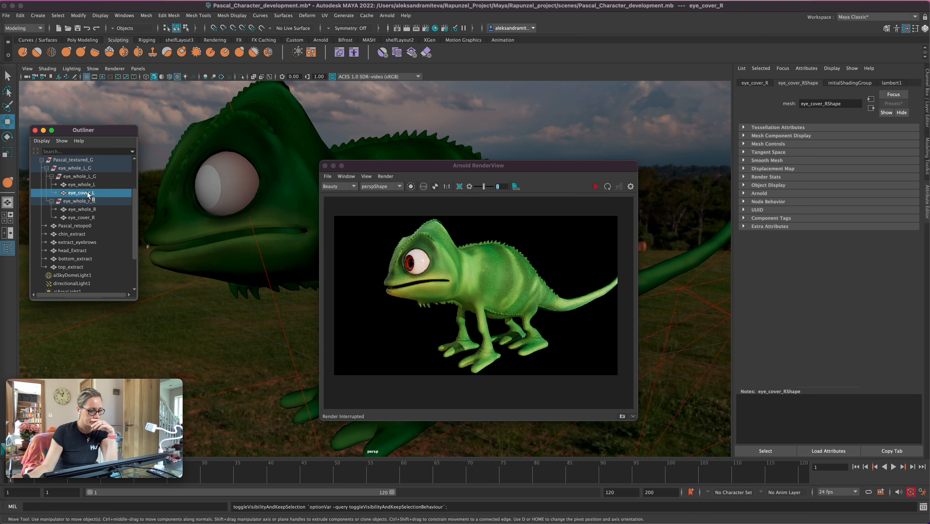
super+click(94, 216)
right_click(211, 187)
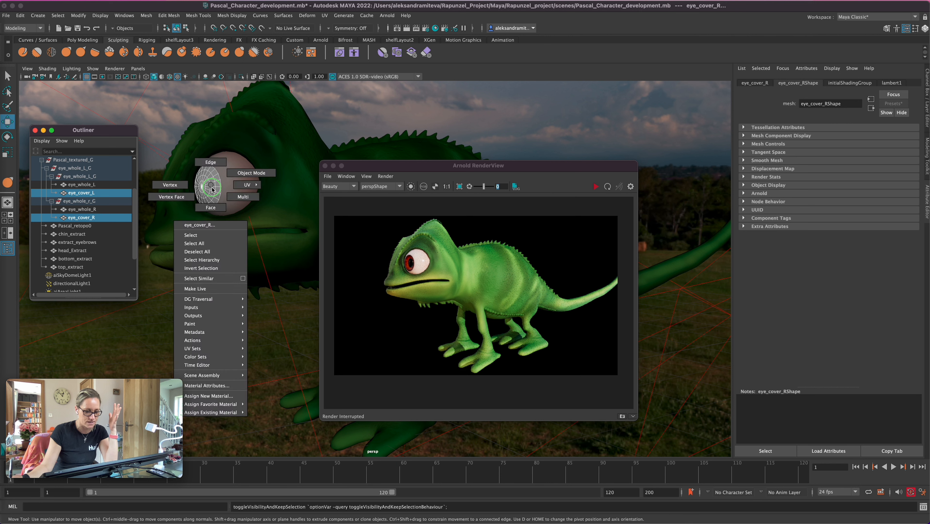
click(227, 396)
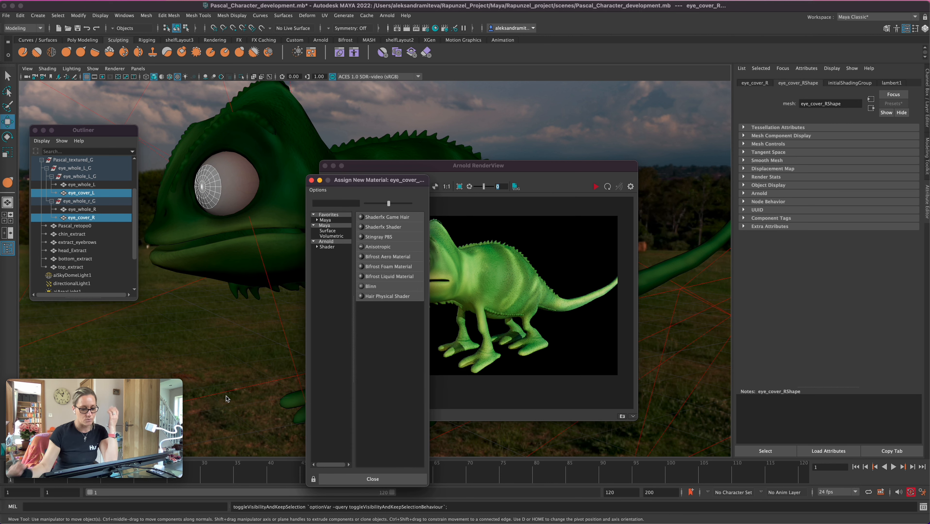
click(327, 247)
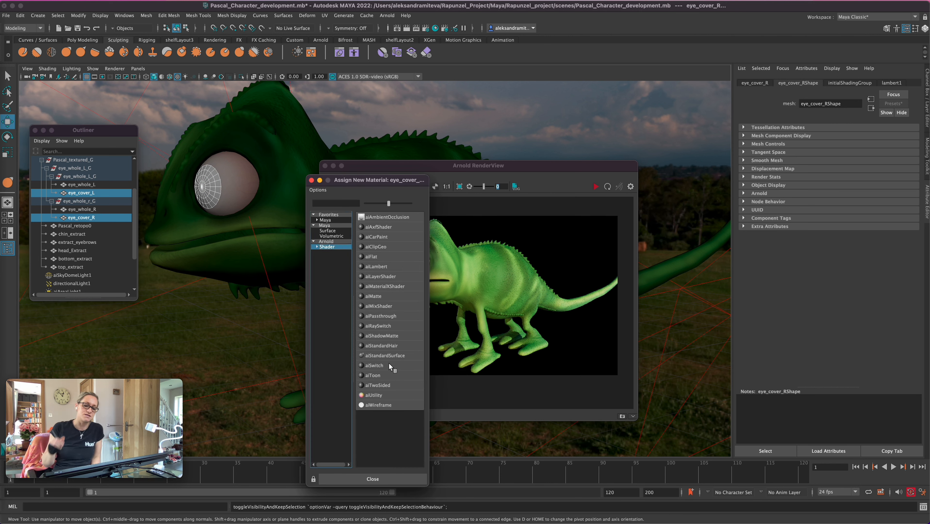
click(385, 356)
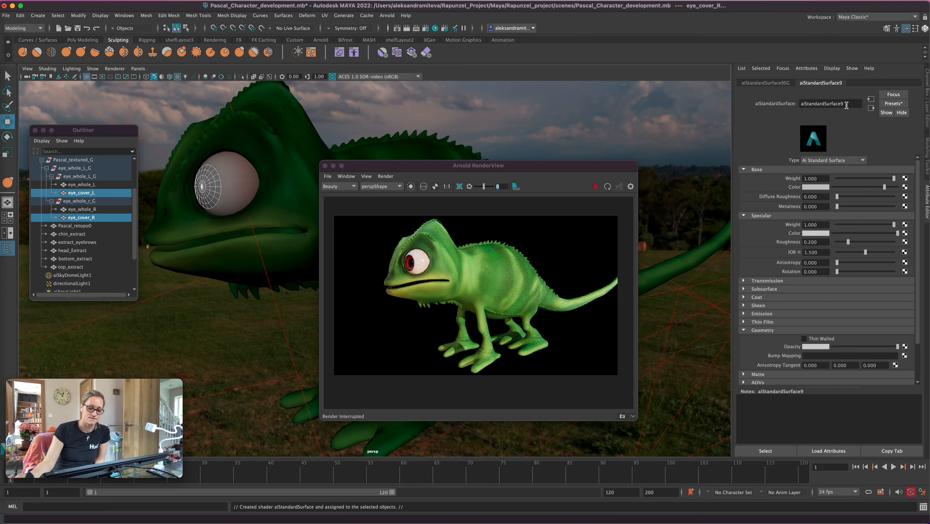
Rename the eye covers' new material as eyeee_glass_M
drag(844, 104, 795, 106)
text(ey)
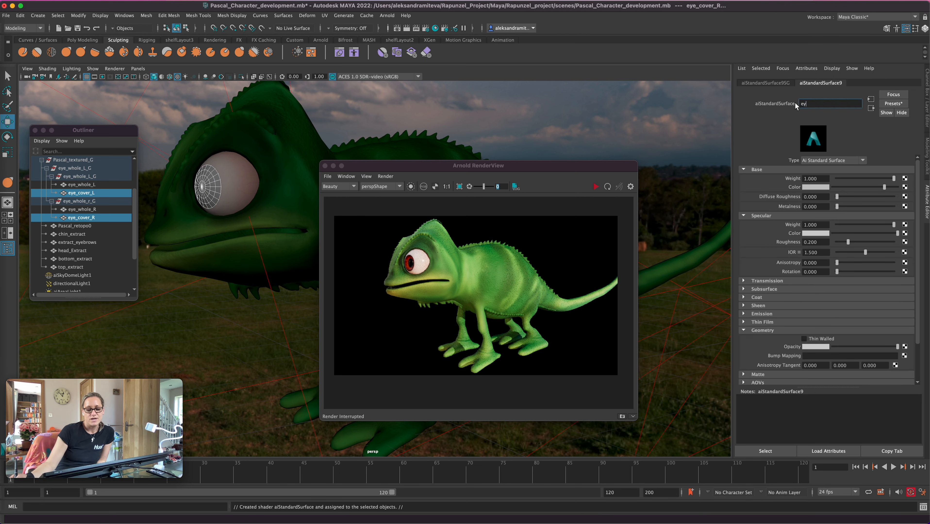
text(eee_glass)
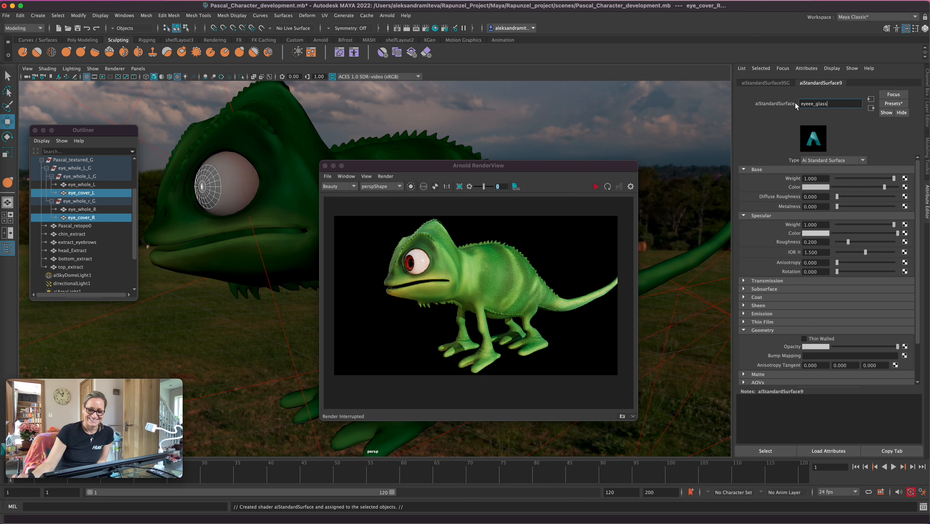
text(_M)
key(Return)
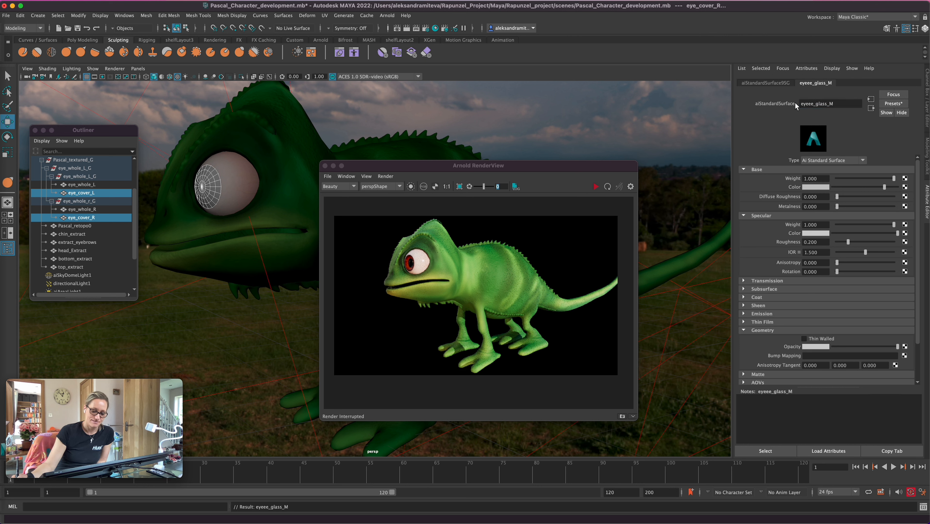
Replace the eyeee_glass_M settings with the Glass preset and restart the live Arnold render
click(893, 103)
mouse_move(847, 234)
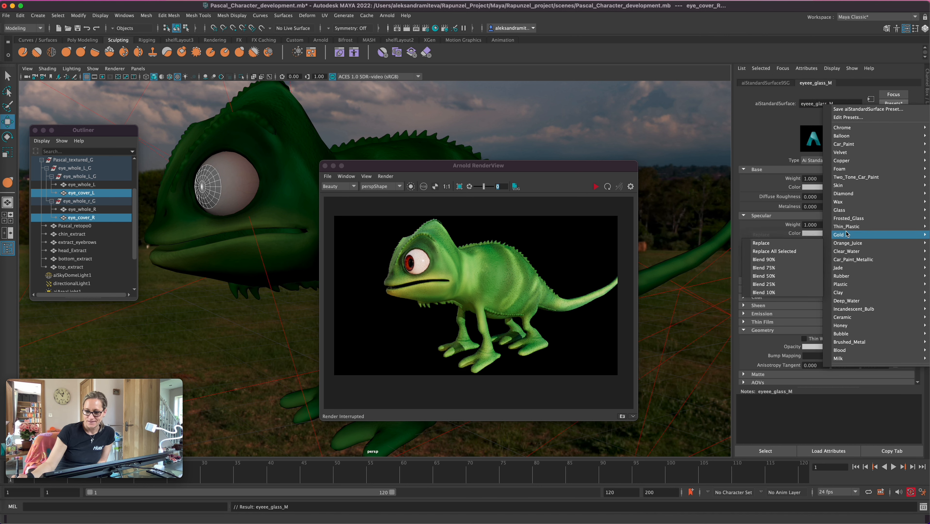
mouse_move(843, 211)
click(807, 209)
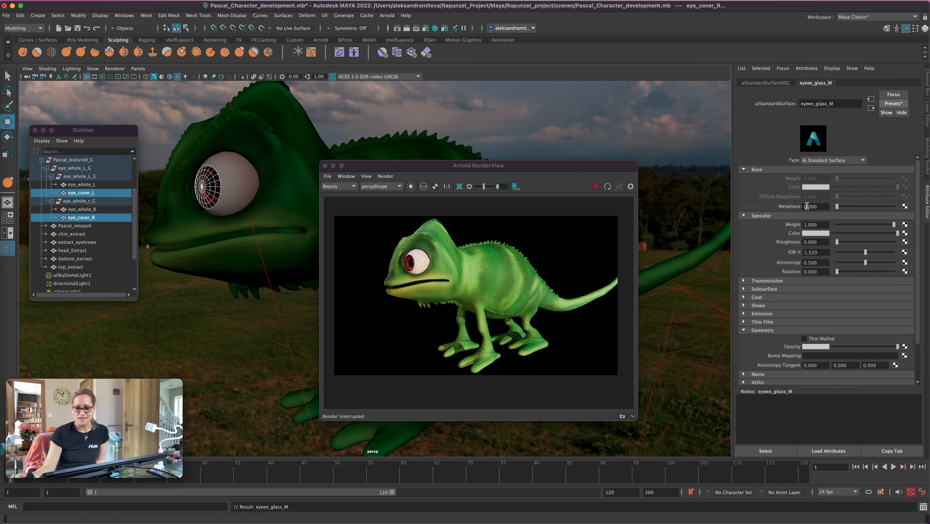
click(596, 186)
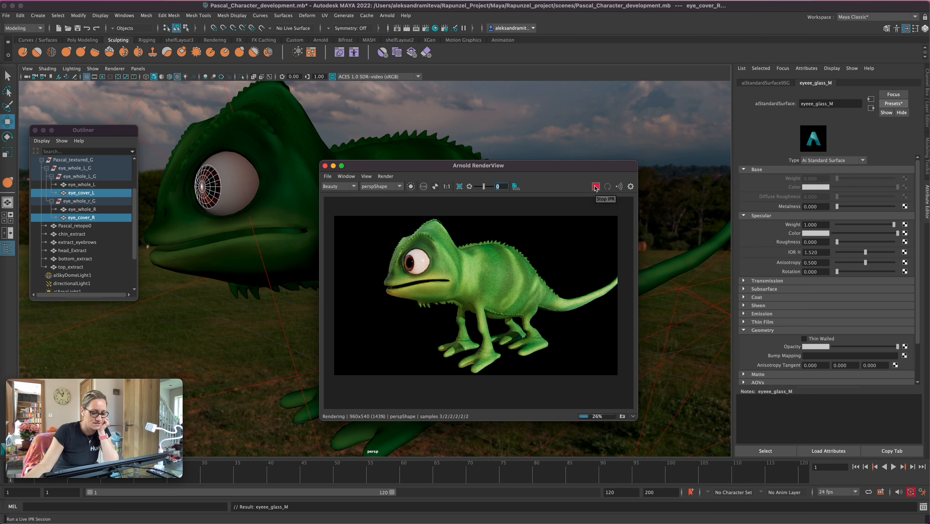
Save the scene and reframe the view so the render includes the whole chameleon and its tail
key(super+s)
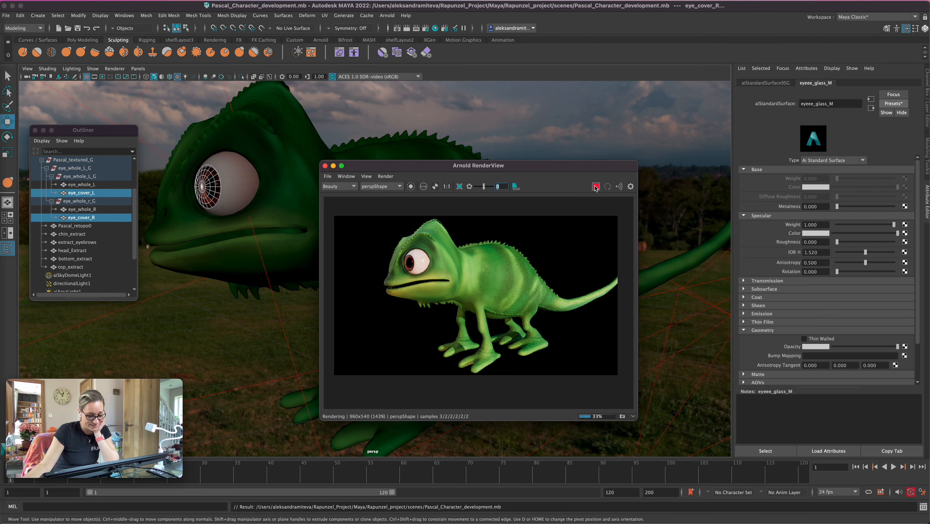
click(267, 334)
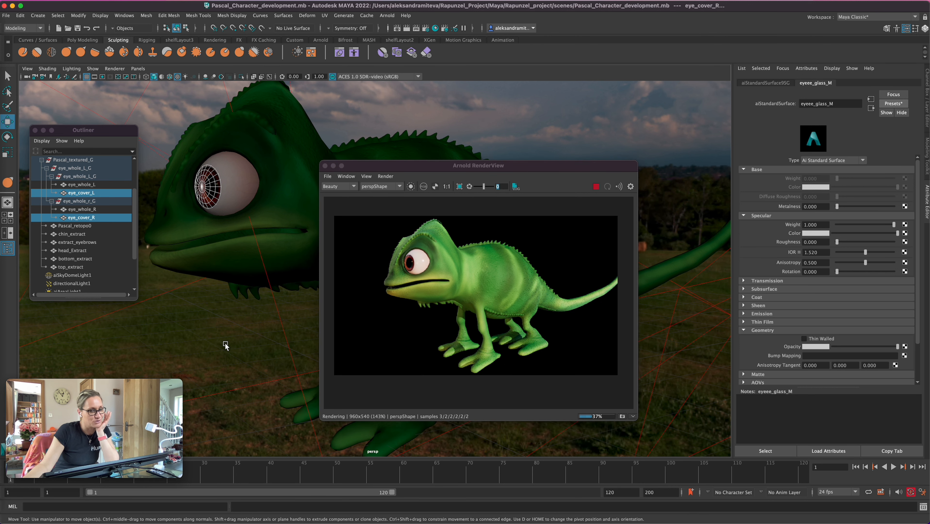
click(250, 342)
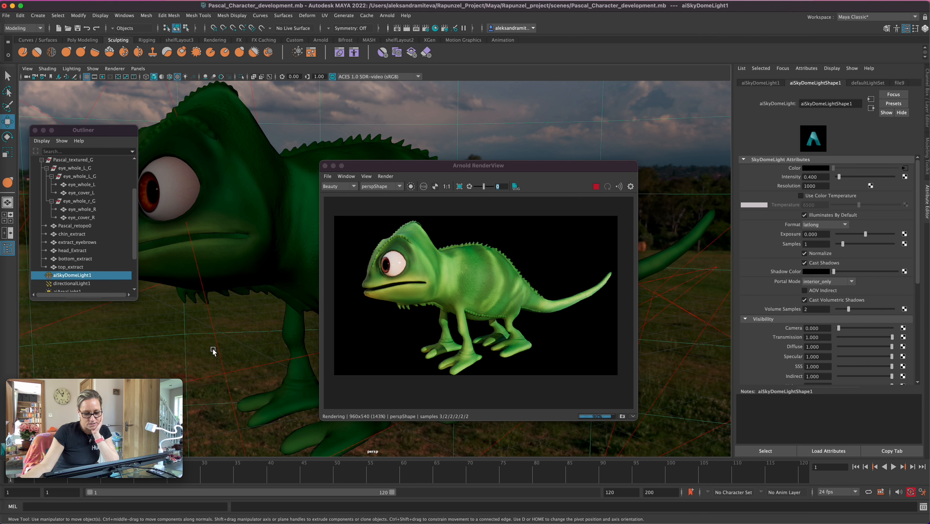
Check the image save options and save the rendered image as Pascal_1 in the renderData/iprImages folder
click(327, 176)
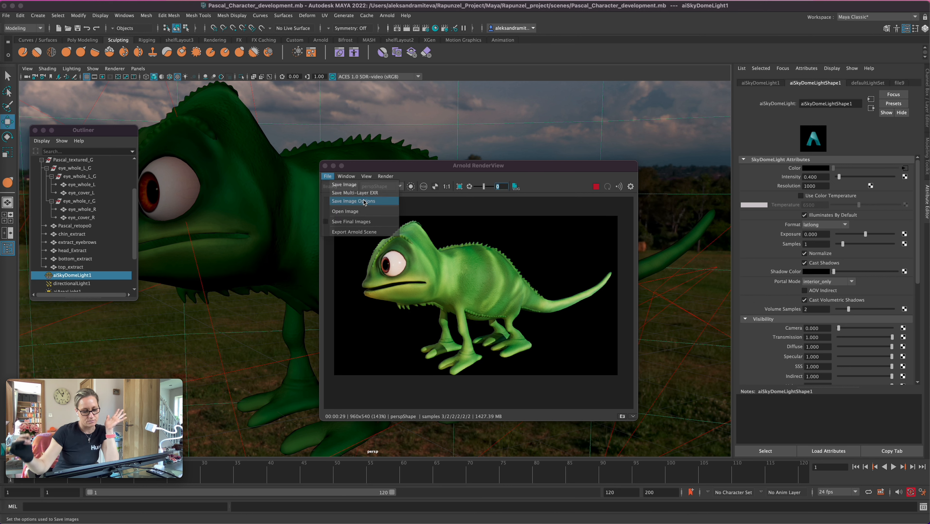
click(354, 201)
click(414, 262)
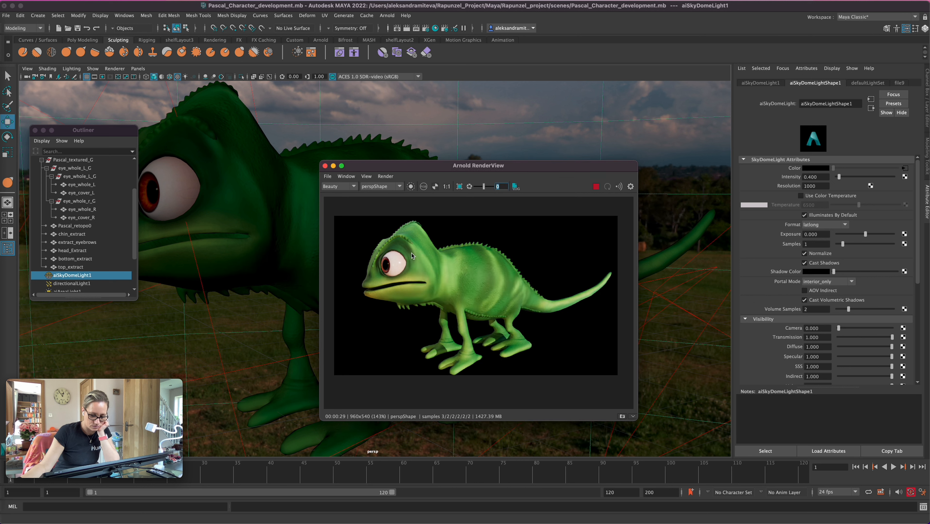
click(327, 176)
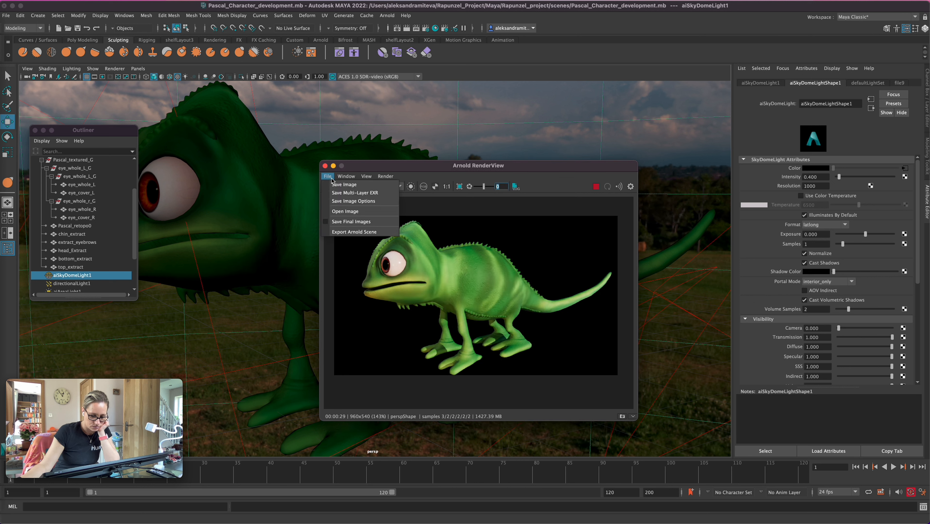
click(356, 186)
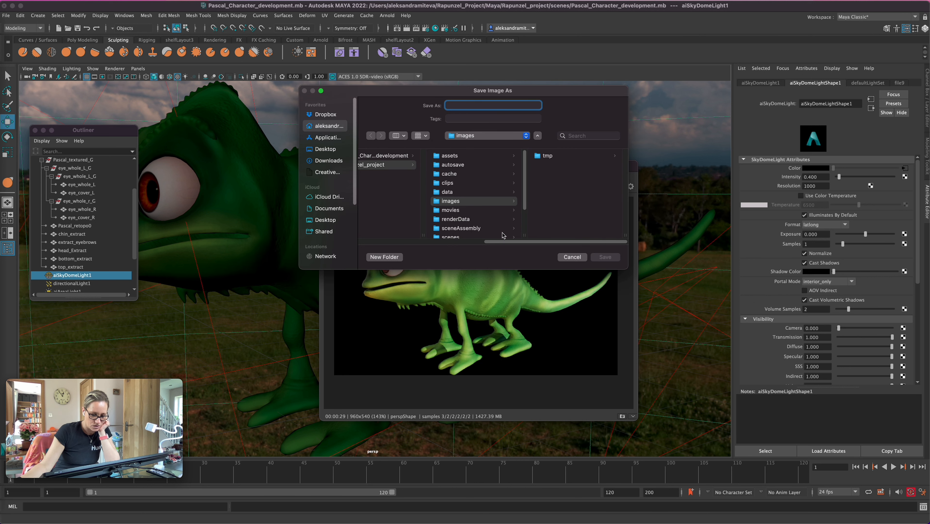
click(462, 223)
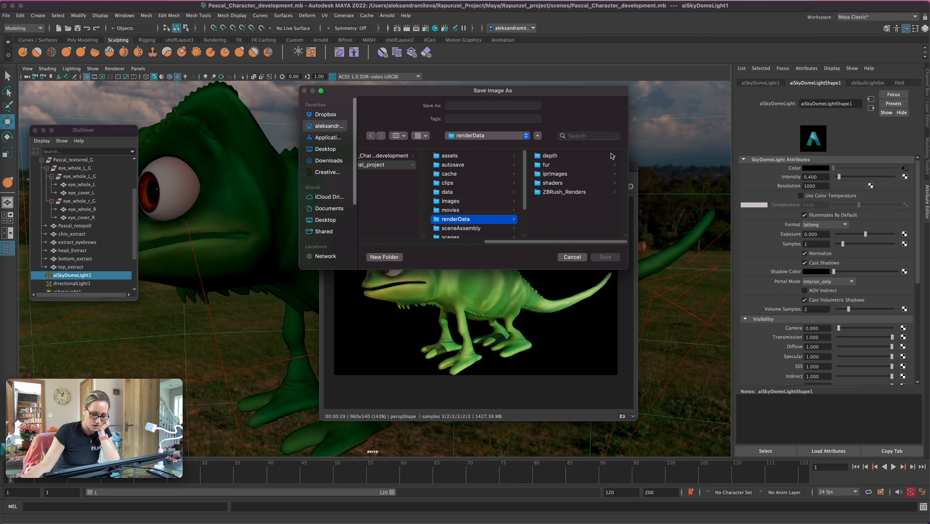
click(559, 176)
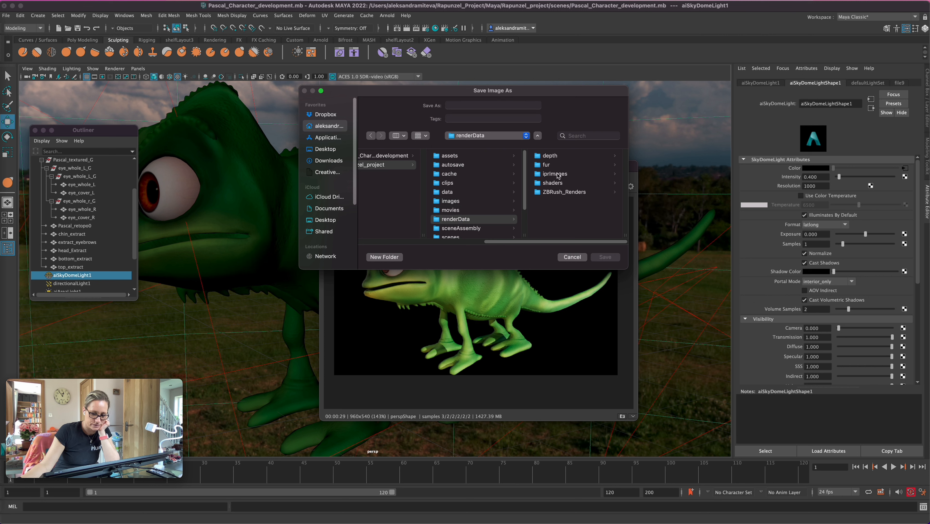
click(479, 105)
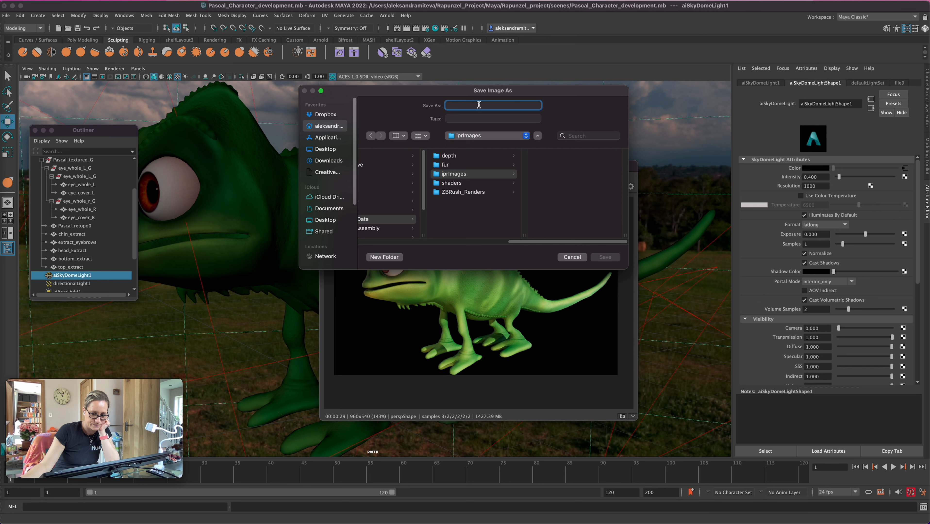
text(Pascal_1)
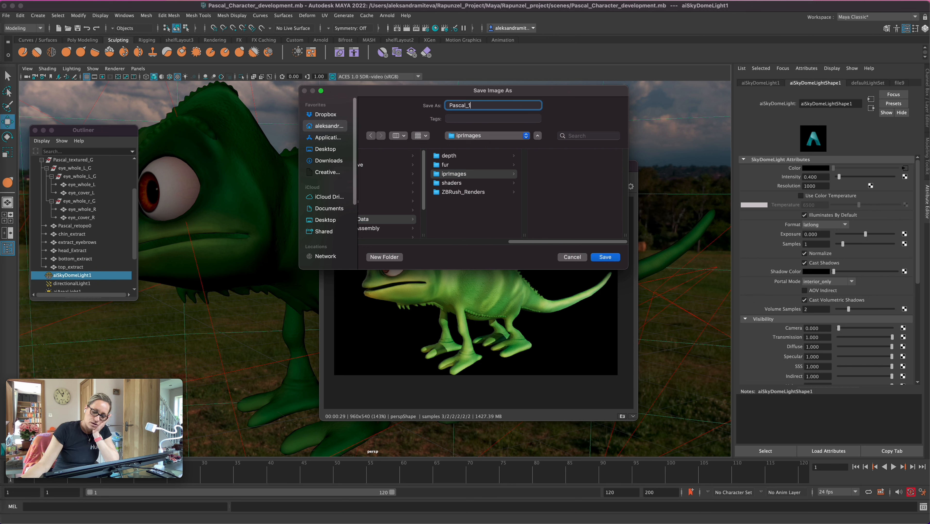
key(Return)
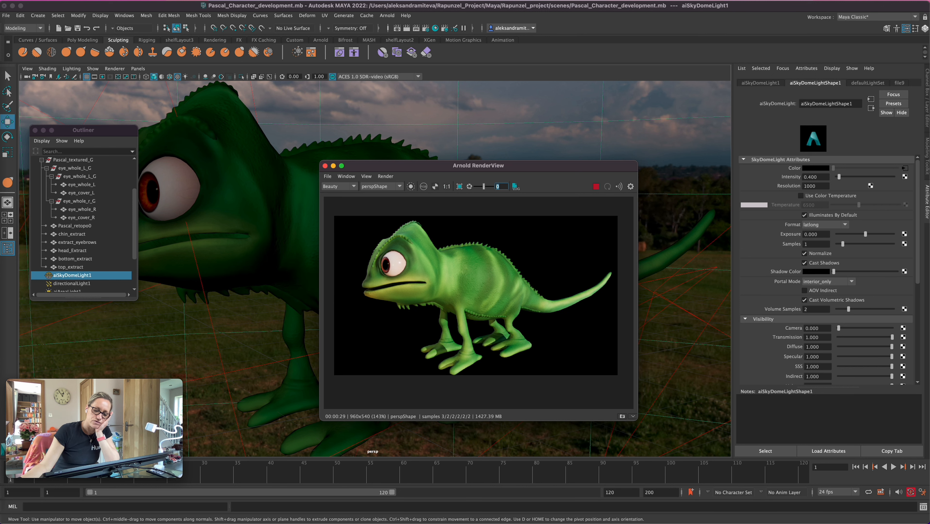
Examine the chameleon's face and both glass-covered eyes from the front in the live render
alt+drag(228, 287, 257, 281)
alt+middle_drag(206, 286, 301, 283)
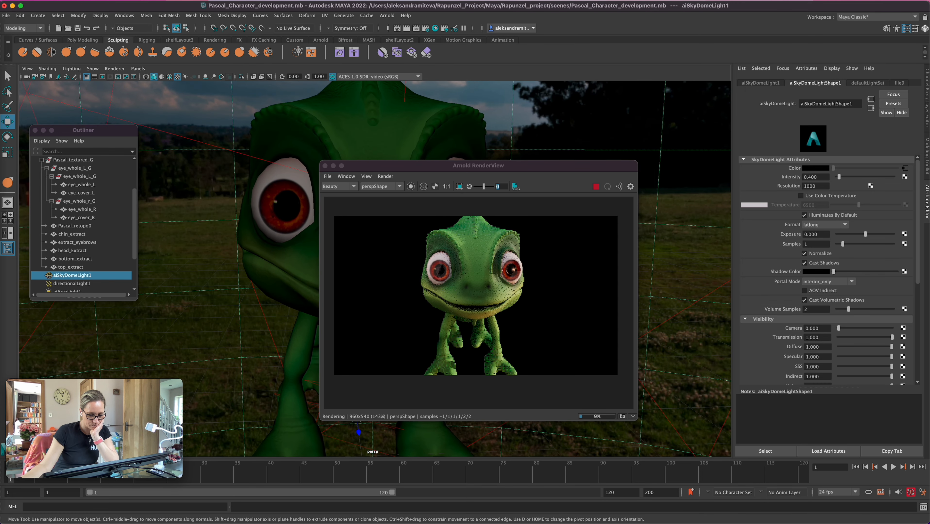
alt+drag(272, 283, 254, 275)
scroll(254, 276, down, 1)
alt+middle_drag(254, 275, 253, 317)
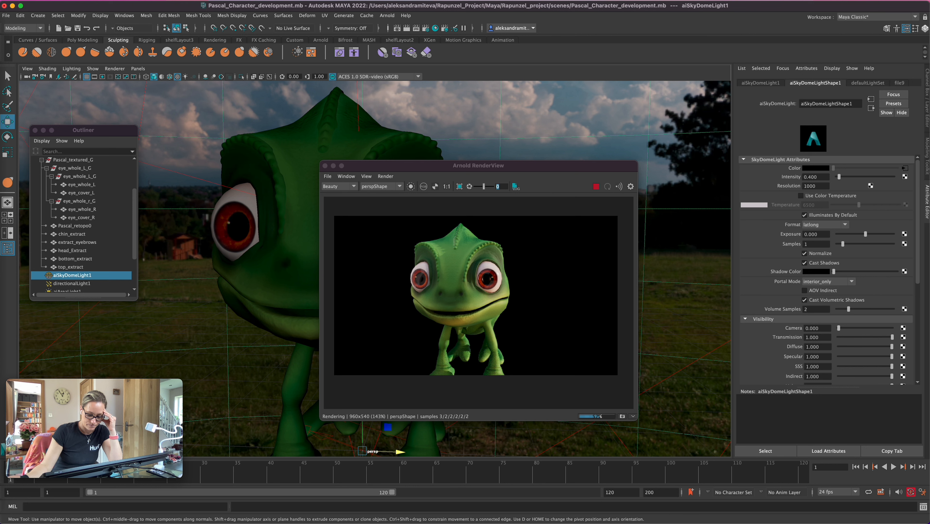
Stop the live render and move the render view aside to uncover the model
click(74, 226)
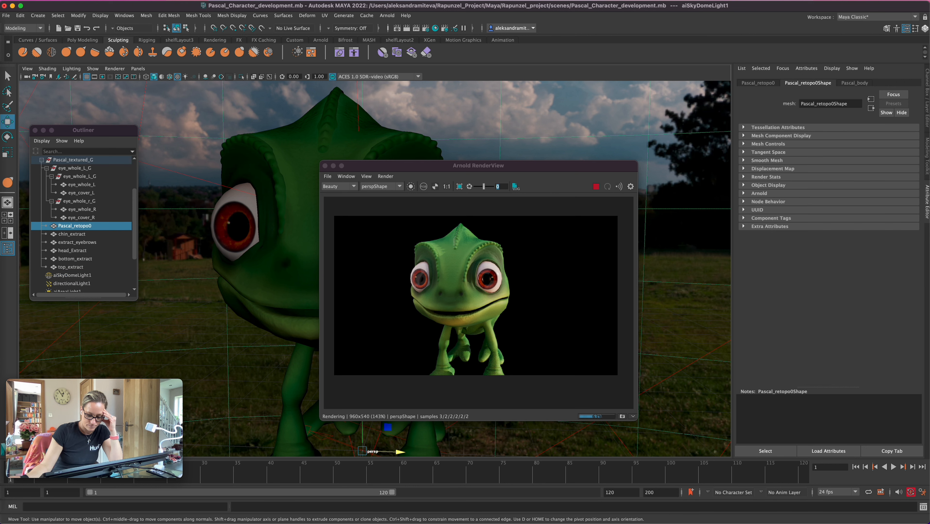
click(595, 186)
drag(479, 165, 647, 170)
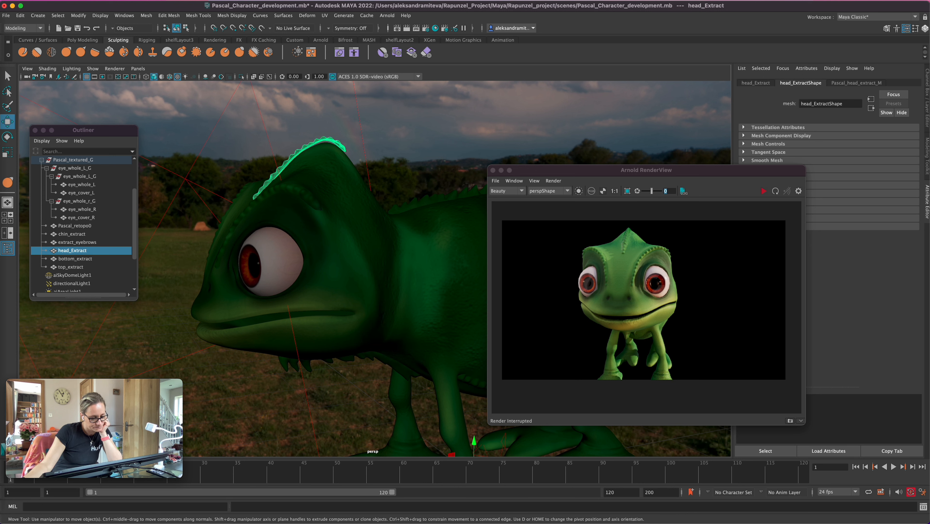
Center the pivot of head_Extract and lower the head spikes slightly onto the chameleon's head
click(78, 15)
click(96, 75)
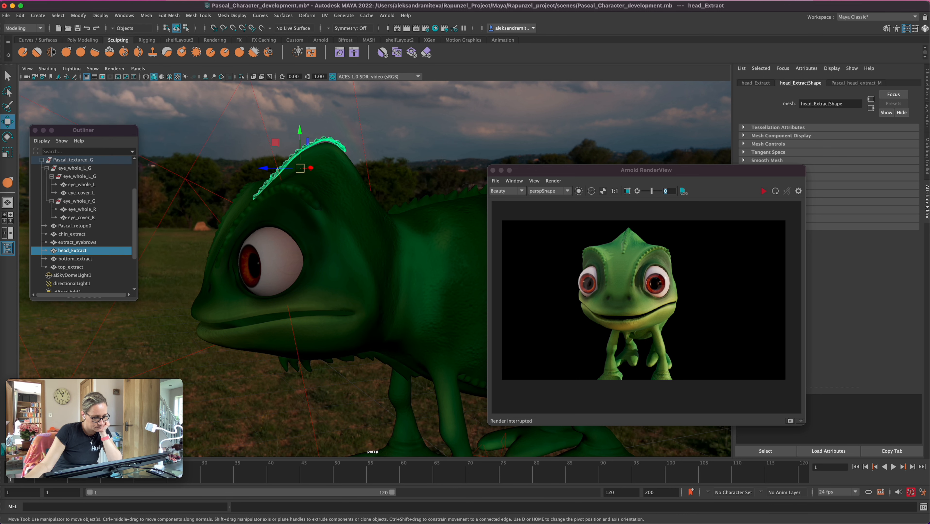
drag(299, 130, 300, 132)
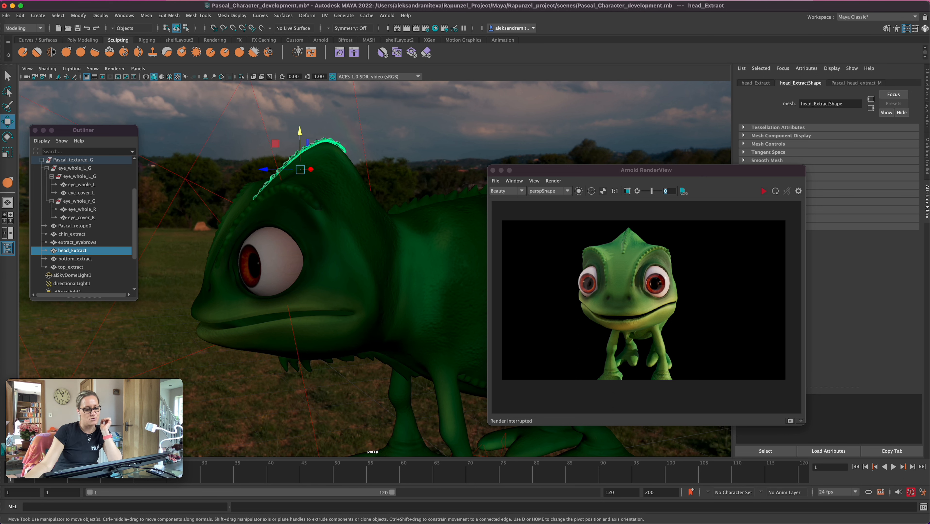
click(72, 275)
mouse_move(257, 235)
alt+mouse_down()
mouse_move(272, 247)
mouse_move(263, 237)
alt+mouse_up()
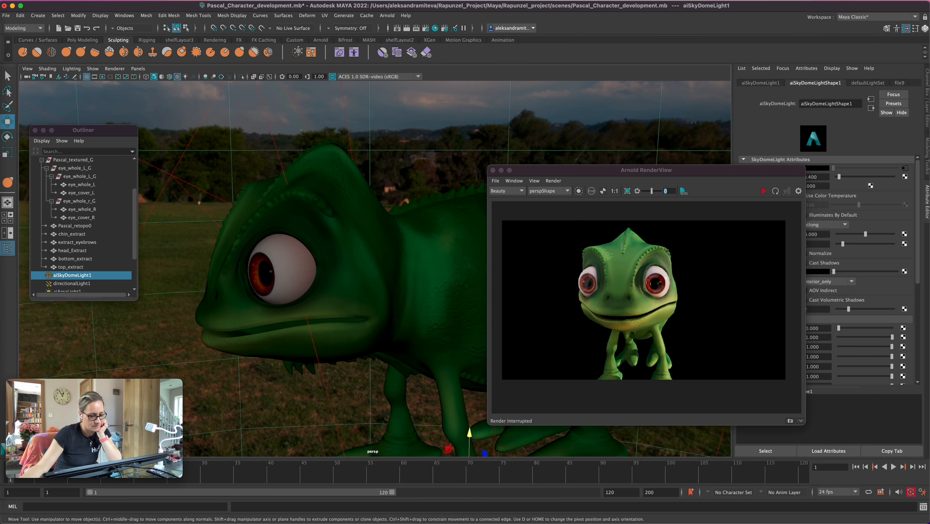
key(ctrl+z)
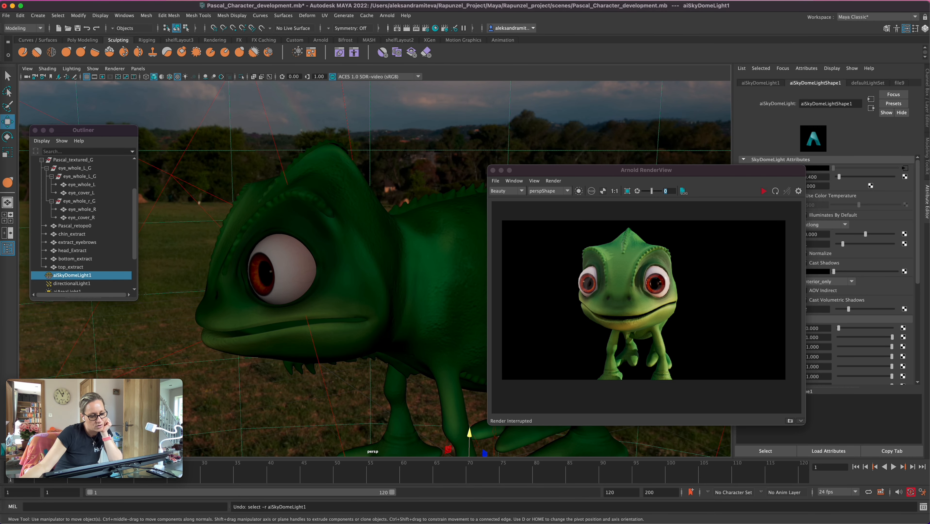
alt+drag(264, 237, 265, 243)
scroll(265, 243, up, 3)
alt+middle_drag(265, 243, 277, 284)
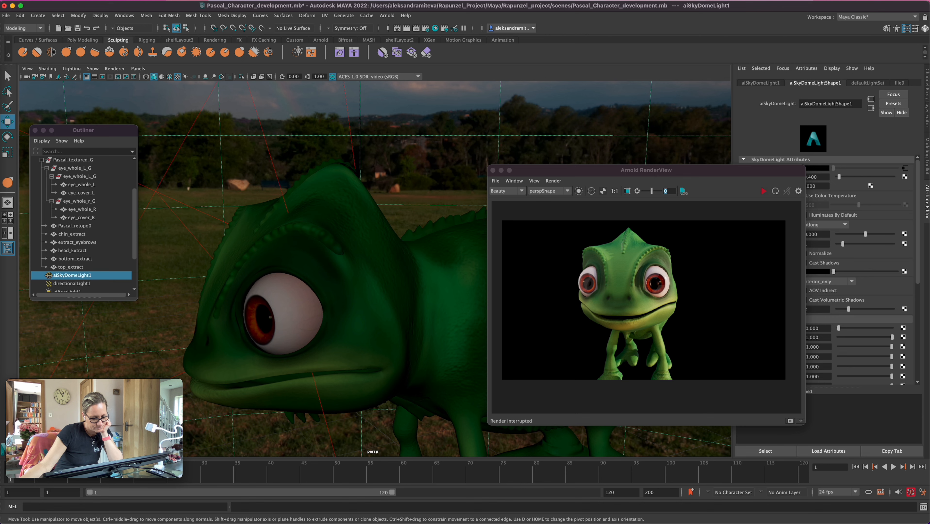
Create a new display layer and name it lights
click(927, 99)
drag(647, 170, 560, 140)
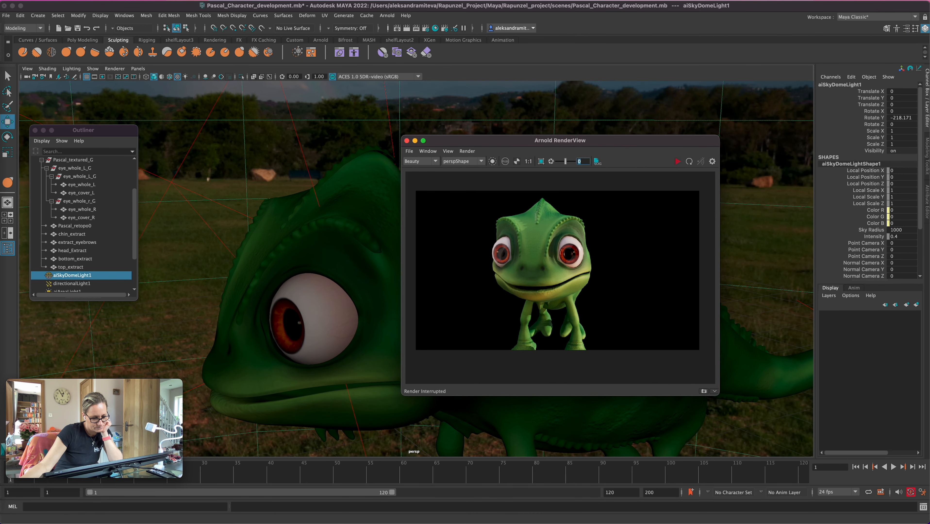
click(917, 305)
double_click(864, 315)
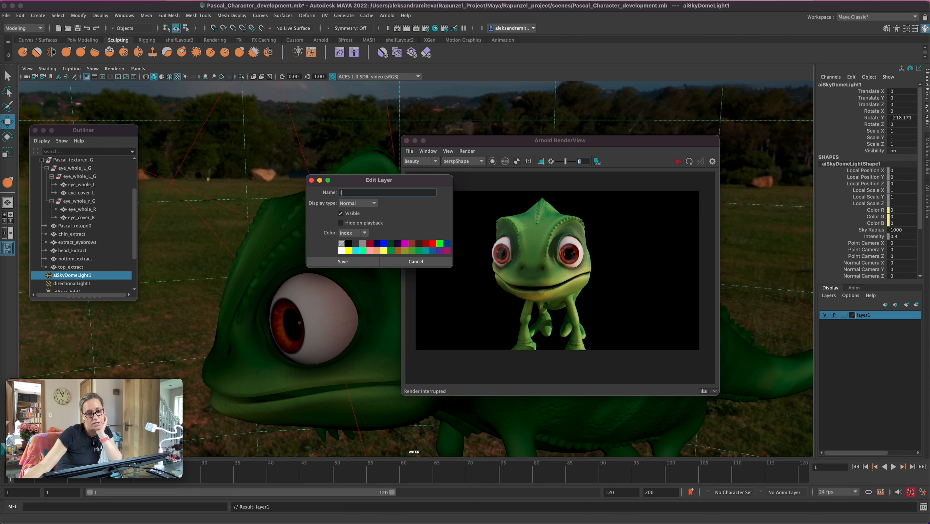
key(Return)
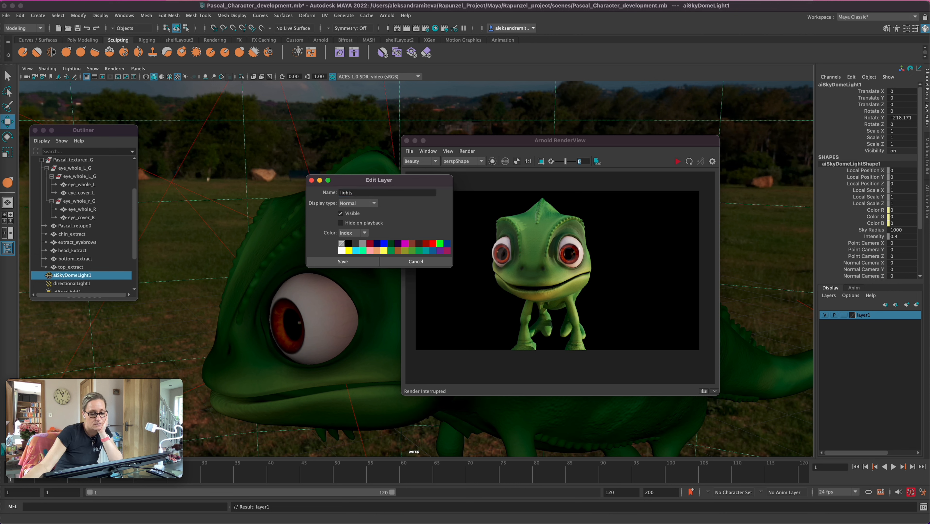
click(343, 261)
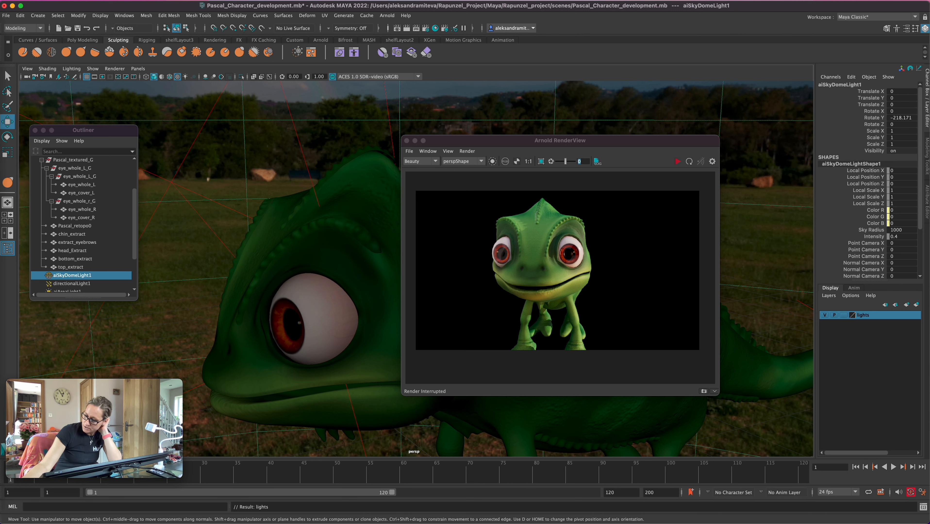
Add the sky dome light, directional light and all four area lights to the lights layer and hide that layer
scroll(84, 221, down, 3)
drag(74, 225, 73, 267)
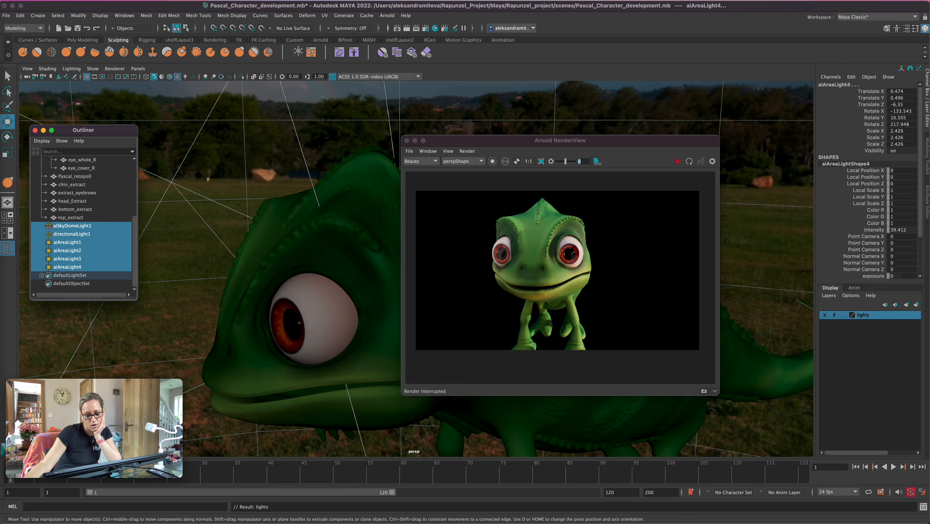
right_click(836, 315)
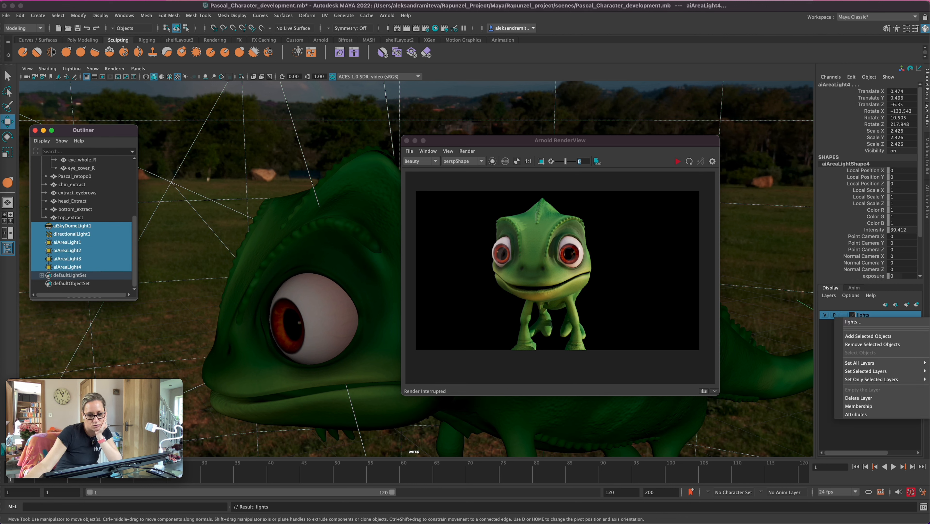
click(868, 337)
click(825, 315)
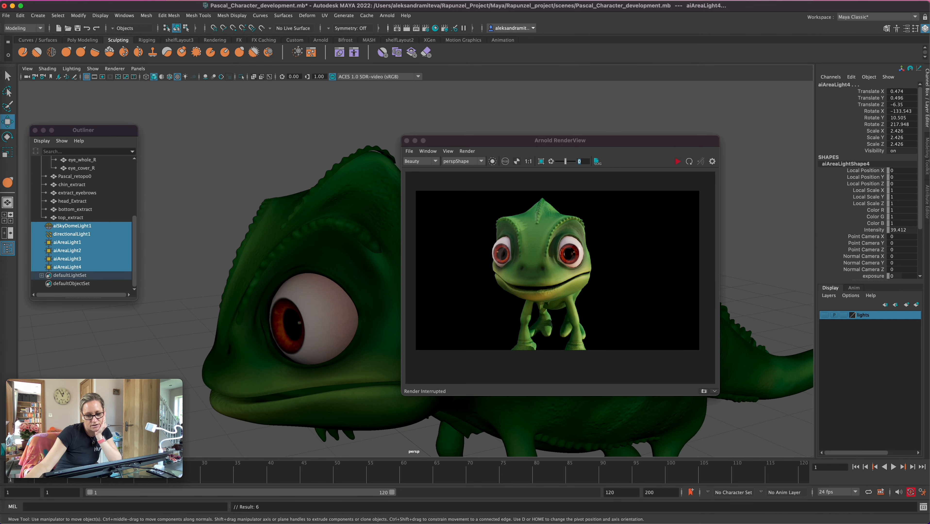
Pull the head_Extract spikes at the crest of the head closer to the skin using a smaller Grab brush
click(339, 165)
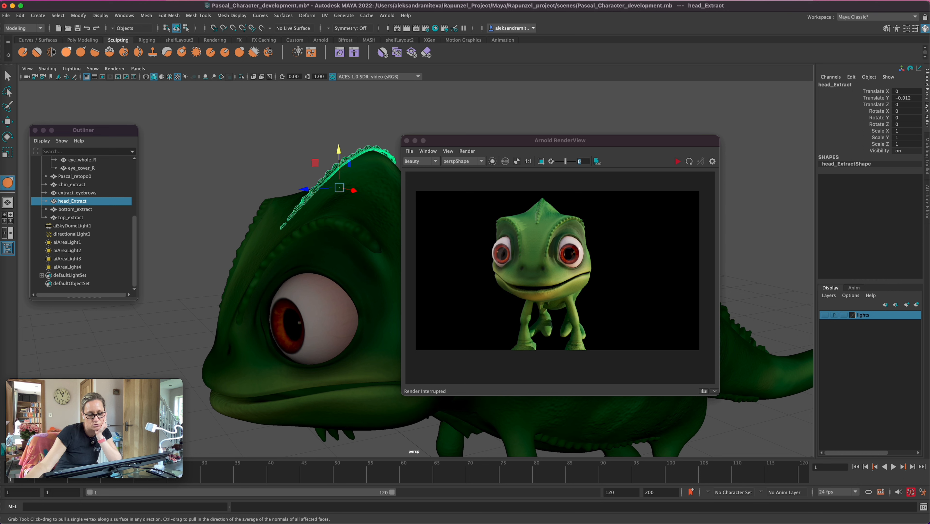
click(66, 52)
drag(477, 141, 571, 132)
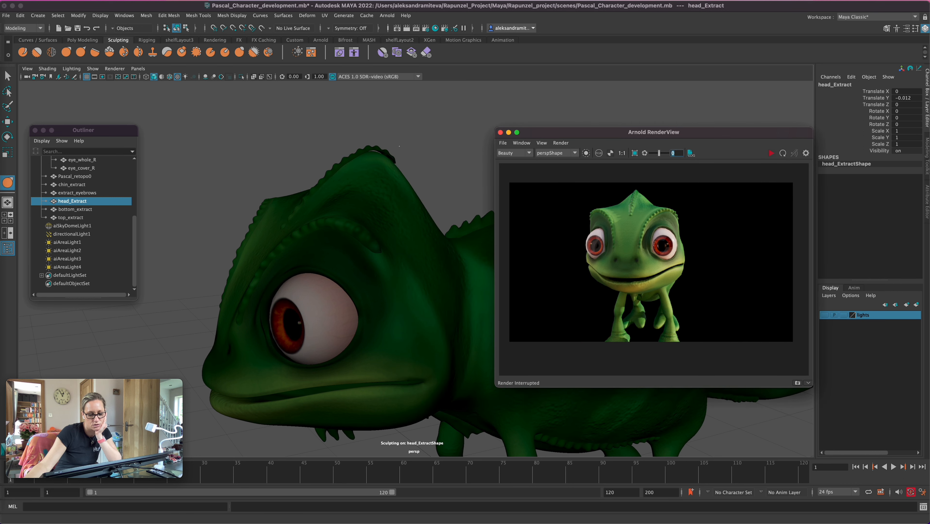
click(380, 148)
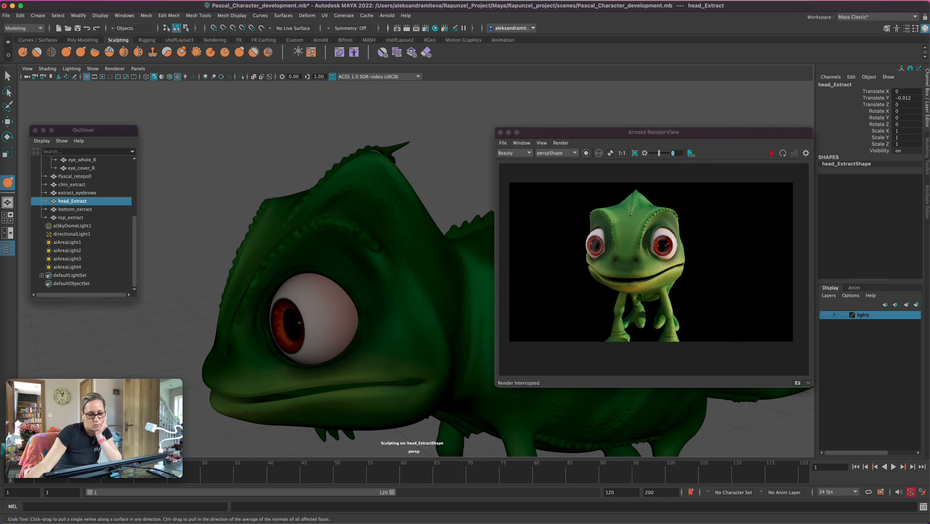
key(ctrl+z)
key(b)
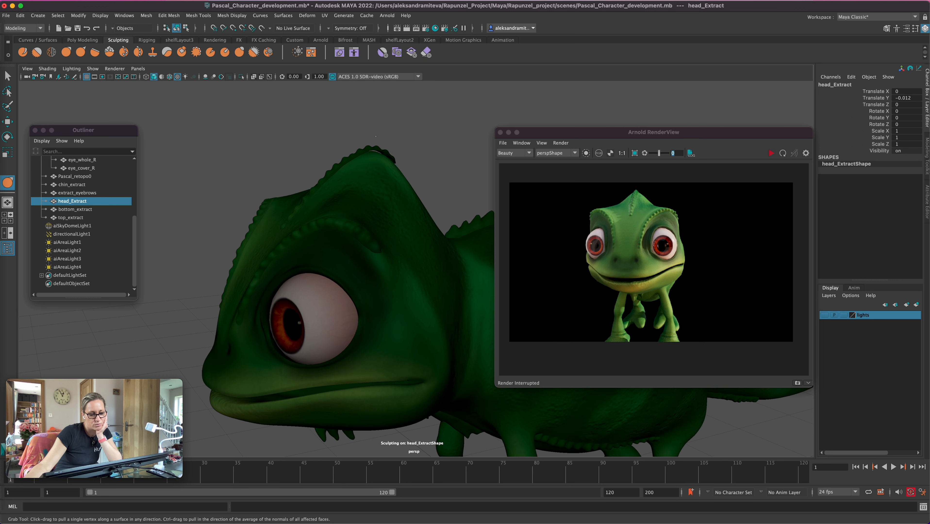
drag(374, 150, 373, 152)
alt+drag(449, 188, 438, 203)
alt+right_drag(438, 203, 415, 206)
mouse_move(415, 206)
alt+mouse_down()
mouse_move(452, 172)
mouse_move(447, 196)
mouse_move(426, 202)
alt+mouse_up()
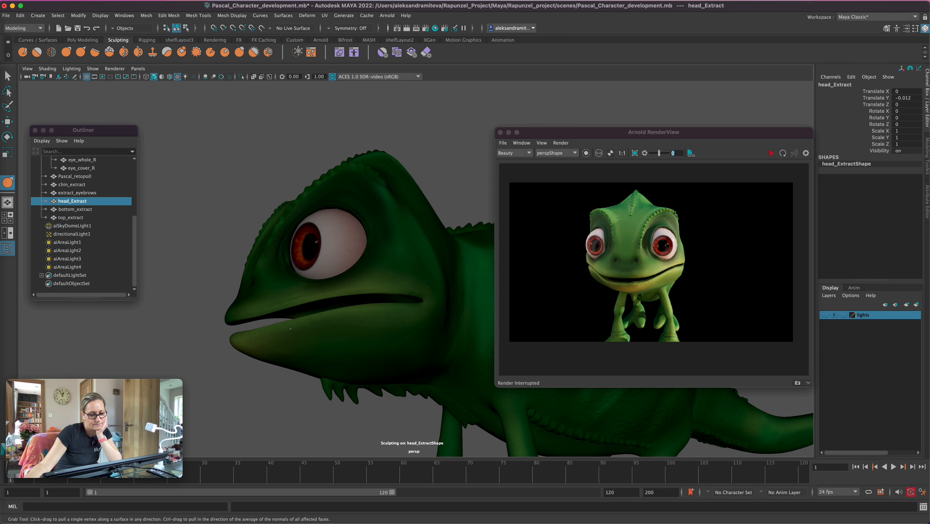
click(78, 193)
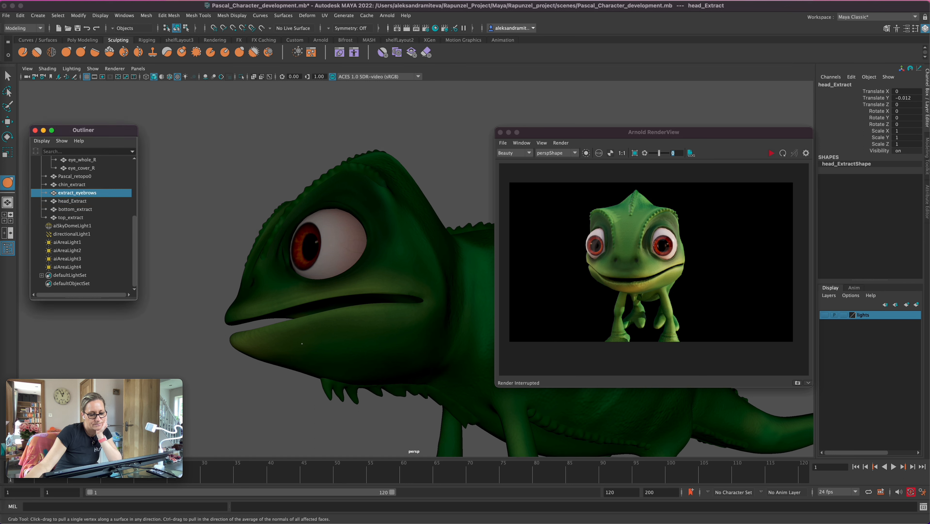
alt+drag(236, 380, 295, 400)
key(shift+d)
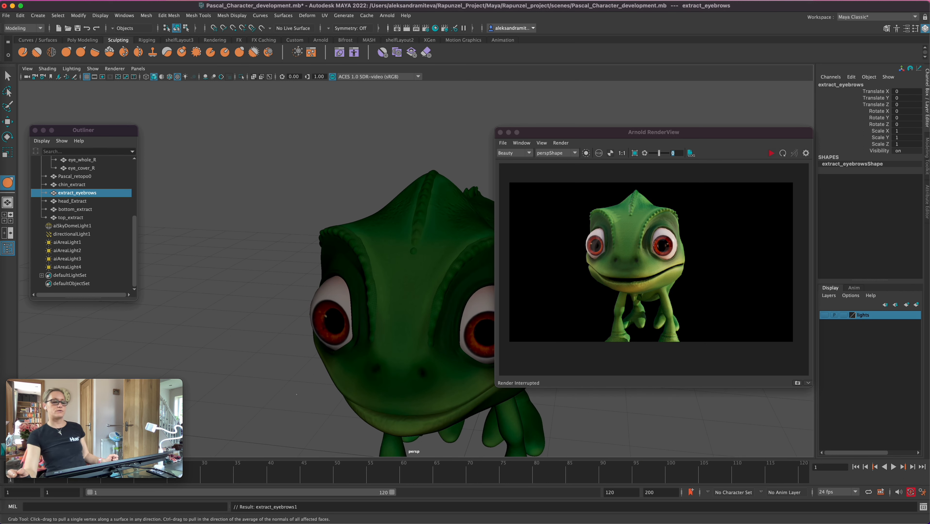
key(super+z)
key(super+z)
Examine how the eyebrow and back spikes sit on the chameleon from the front, side and above
alt+middle_drag(344, 378, 307, 365)
alt+drag(307, 365, 321, 311)
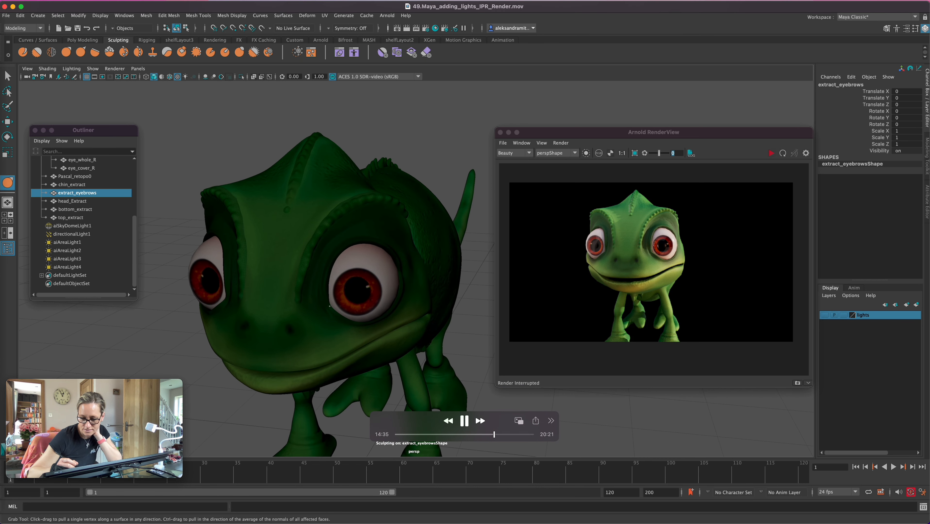
alt+drag(461, 343, 464, 306)
alt+middle_drag(463, 347, 330, 306)
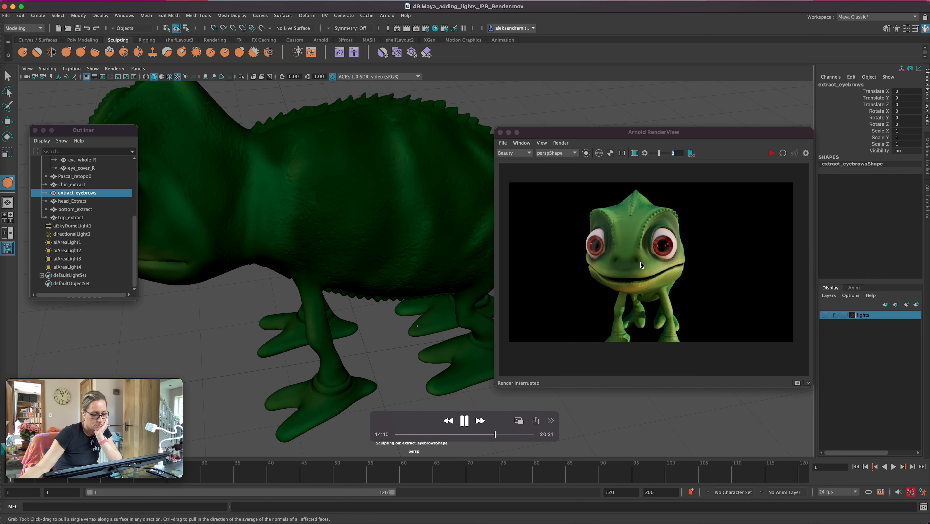
scroll(418, 326, down, 4)
alt+drag(421, 397, 350, 305)
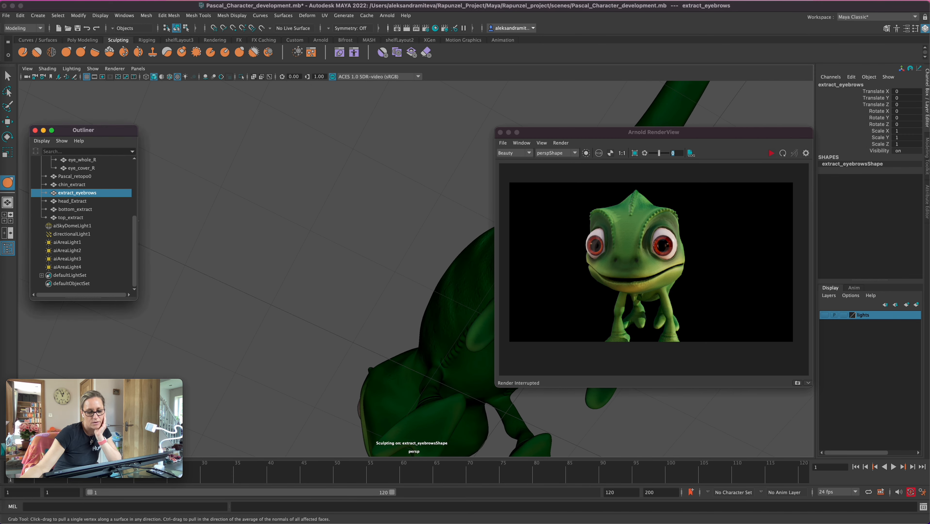
Select bottom_extract, check the belly spikes around the body, and save the scene
click(79, 209)
click(450, 366)
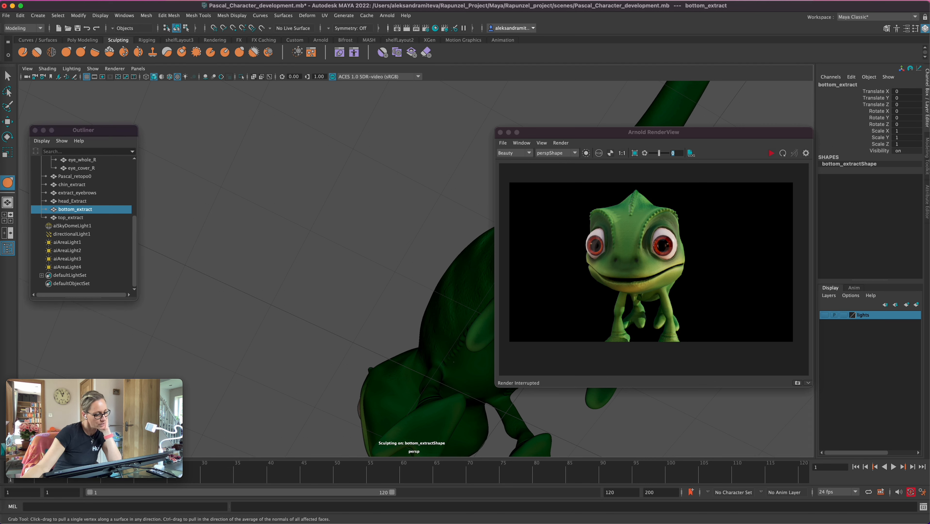
alt+drag(451, 359, 517, 420)
alt+right_drag(516, 420, 473, 413)
alt+middle_drag(473, 413, 369, 408)
alt+drag(369, 396, 450, 365)
key(super+s)
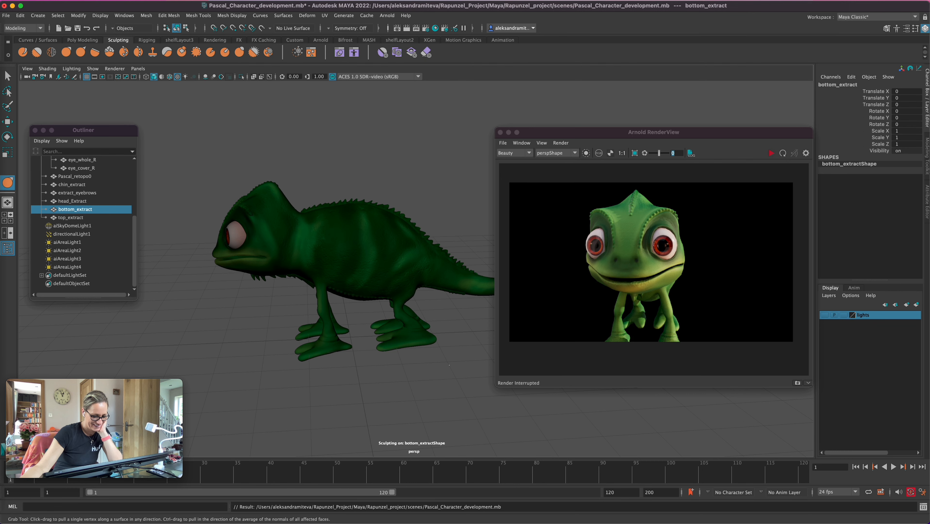
Show the lights layer and move aiAreaLight3 to about X 2.314, Y 0.062, Z 0.733 beside the chameleon's feet
click(825, 315)
alt+drag(441, 359, 402, 393)
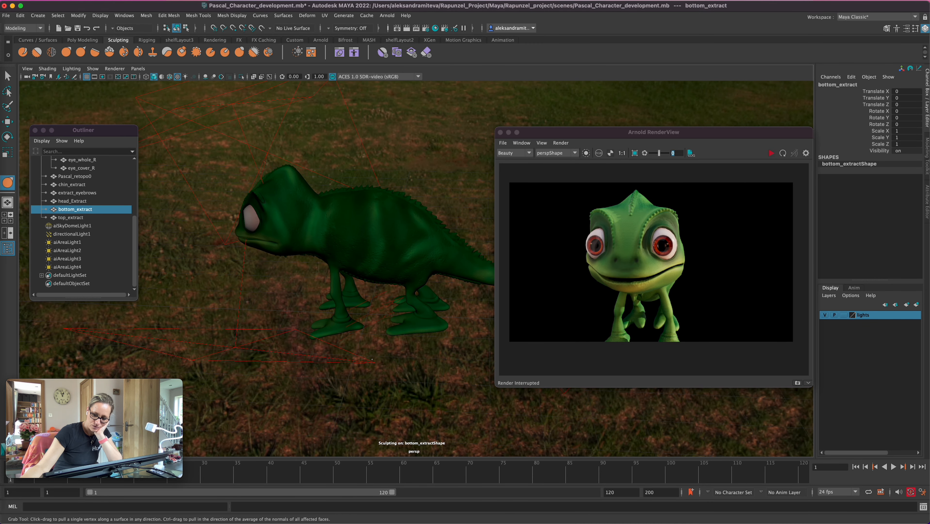
key(q)
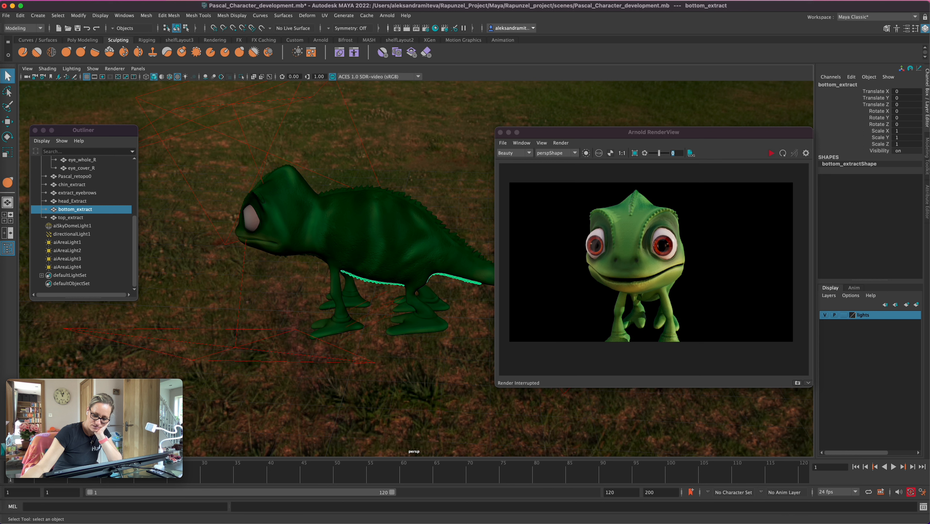
click(67, 259)
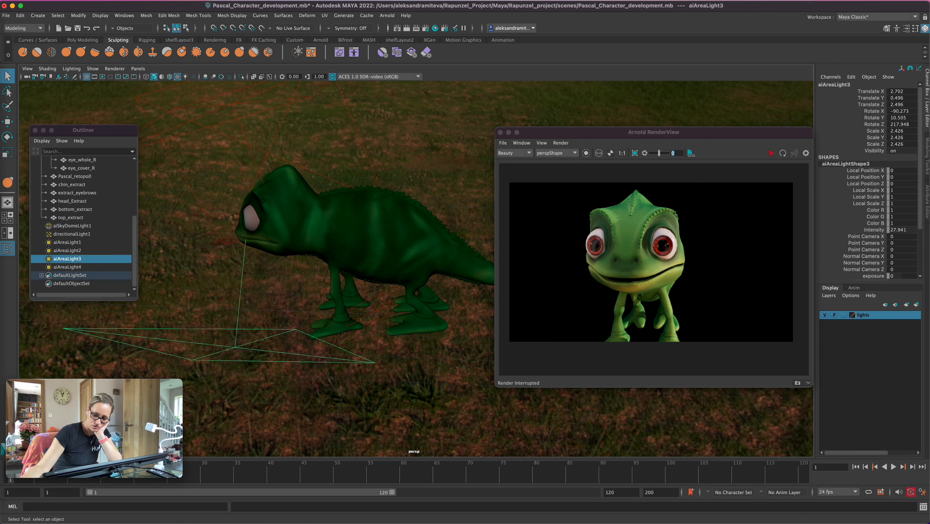
key(w)
drag(200, 346, 387, 301)
drag(408, 336, 408, 358)
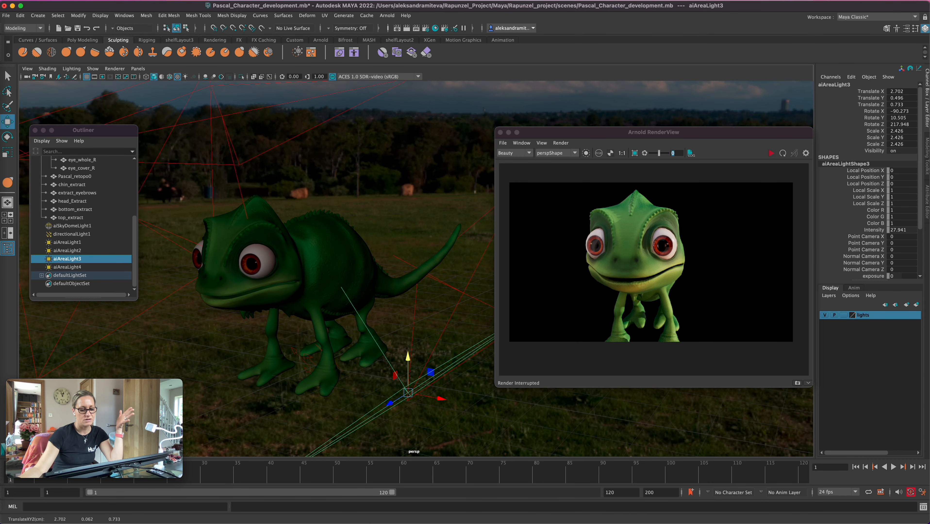
drag(439, 398, 423, 395)
alt+middle_drag(349, 323, 417, 306)
Restart the live Arnold render and frame the whole chameleon in a close, low three-quarter view
click(771, 153)
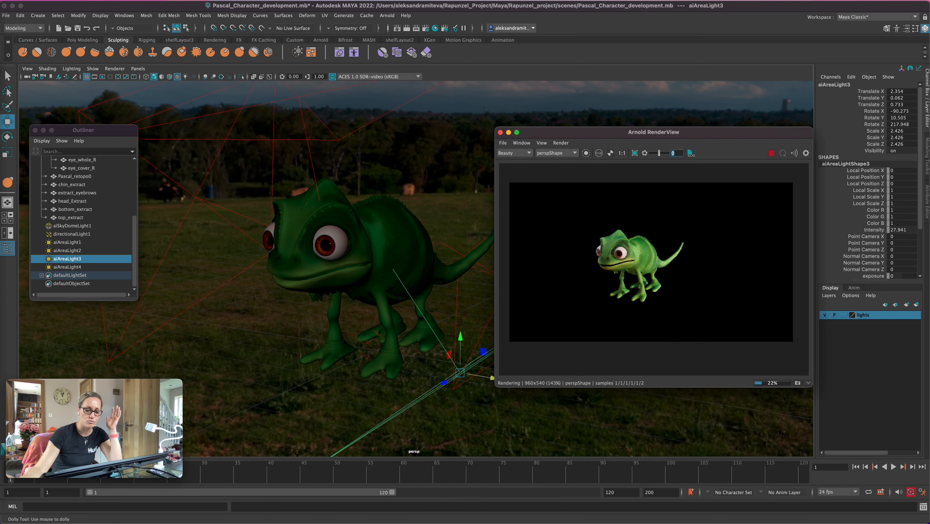
click(456, 206)
scroll(455, 205, up, 3)
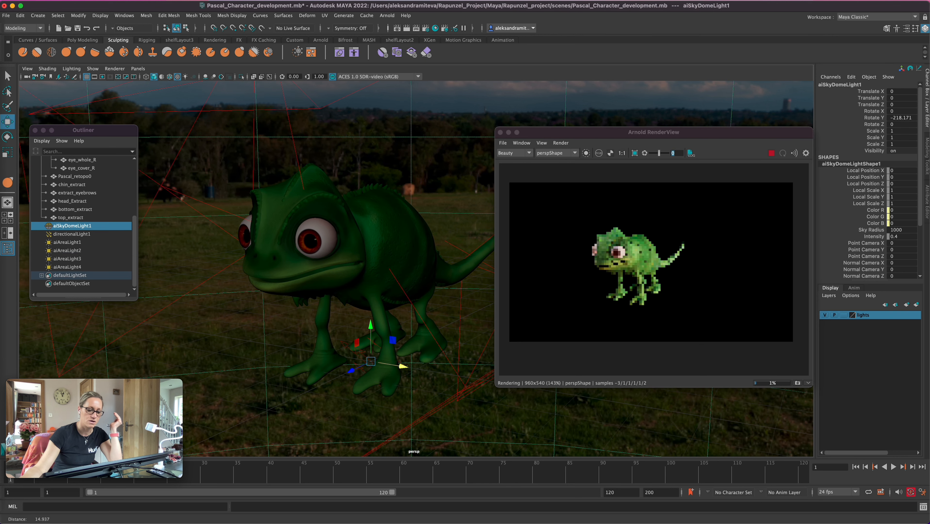
scroll(415, 268, up, 3)
alt+middle_drag(353, 280, 406, 278)
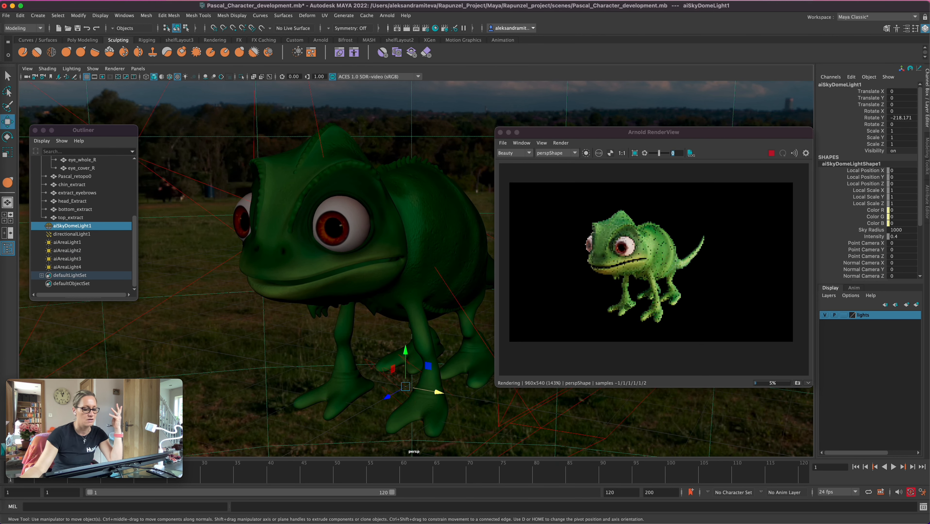
scroll(415, 268, up, 3)
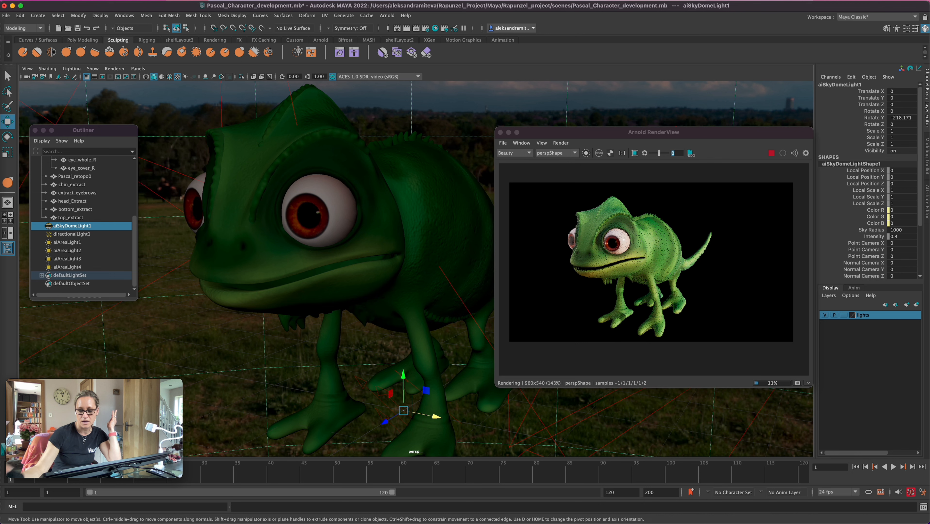
scroll(415, 268, up, 2)
alt+middle_drag(352, 279, 374, 288)
alt+drag(374, 289, 323, 256)
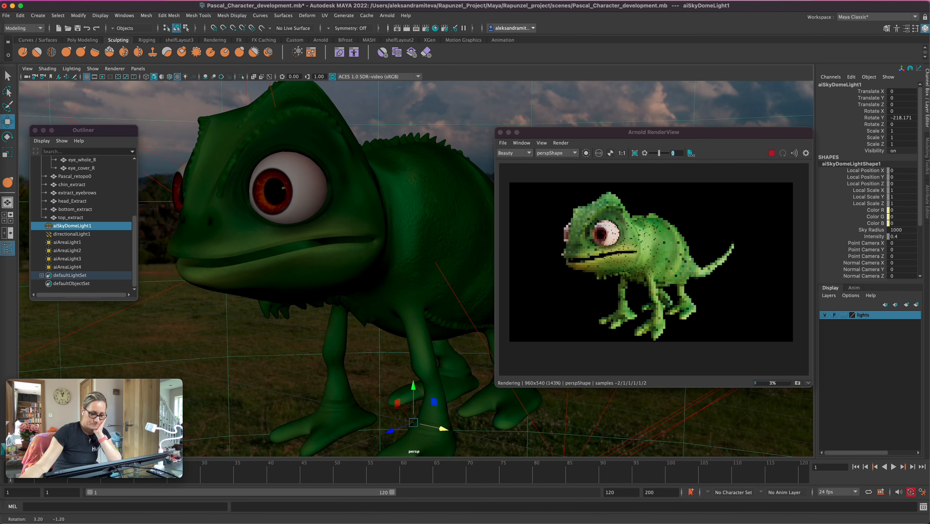
click(323, 255)
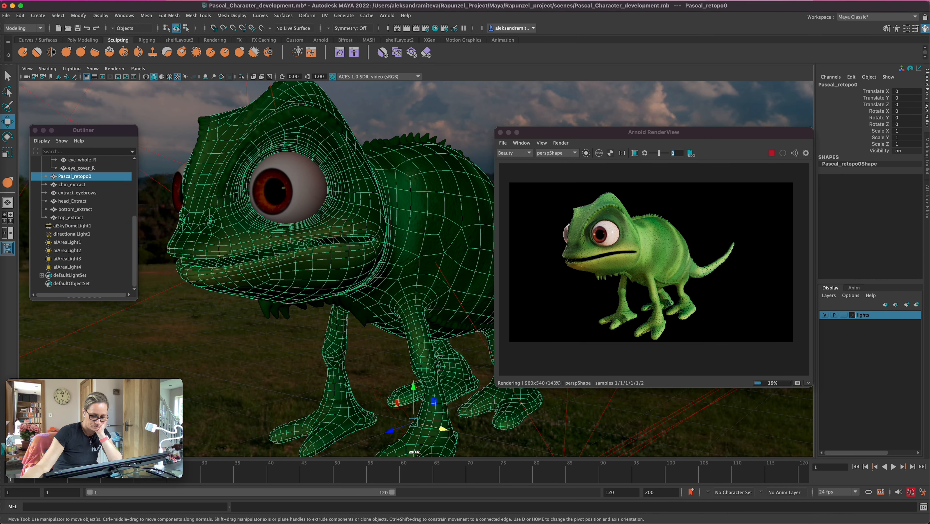
key(f)
alt+right_drag(316, 284, 391, 294)
alt+drag(391, 293, 411, 300)
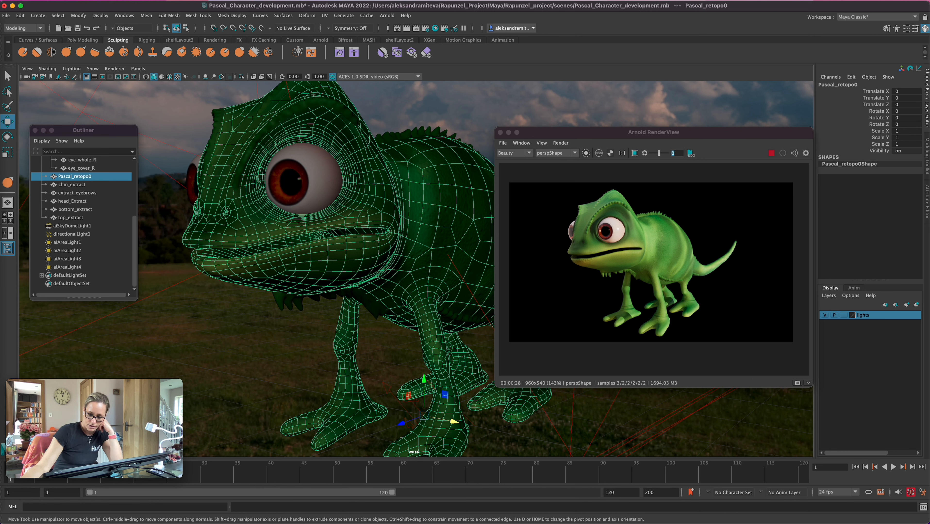
Save the three-quarter Arnold render as Pascal_2 in the project's renderData/iprImages folder
click(503, 142)
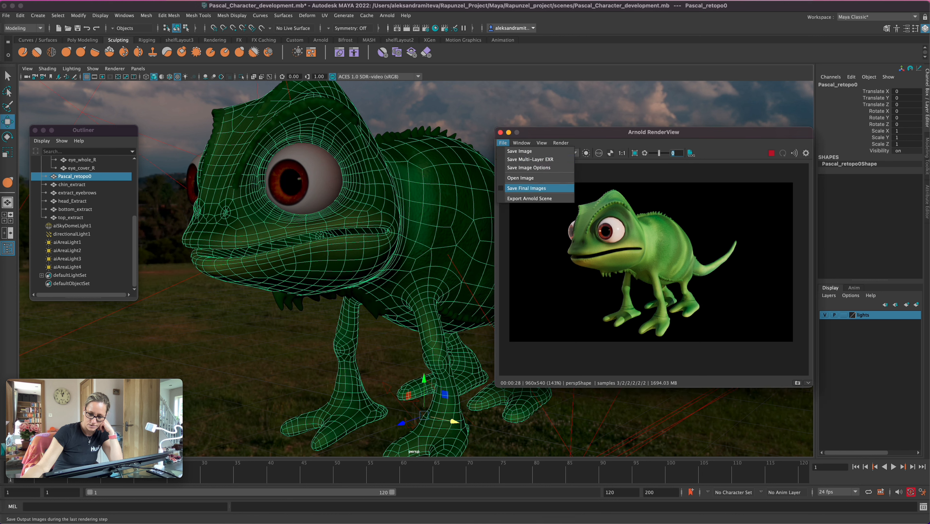
click(519, 151)
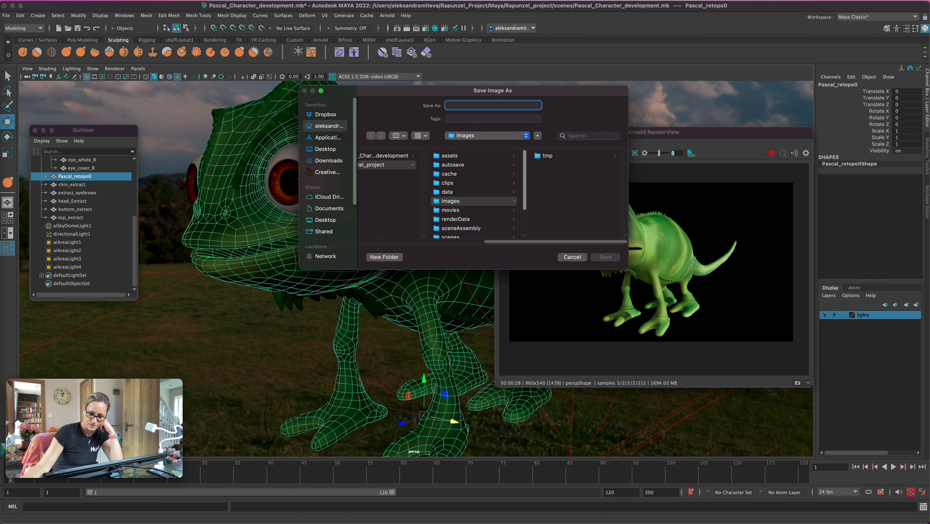
click(455, 219)
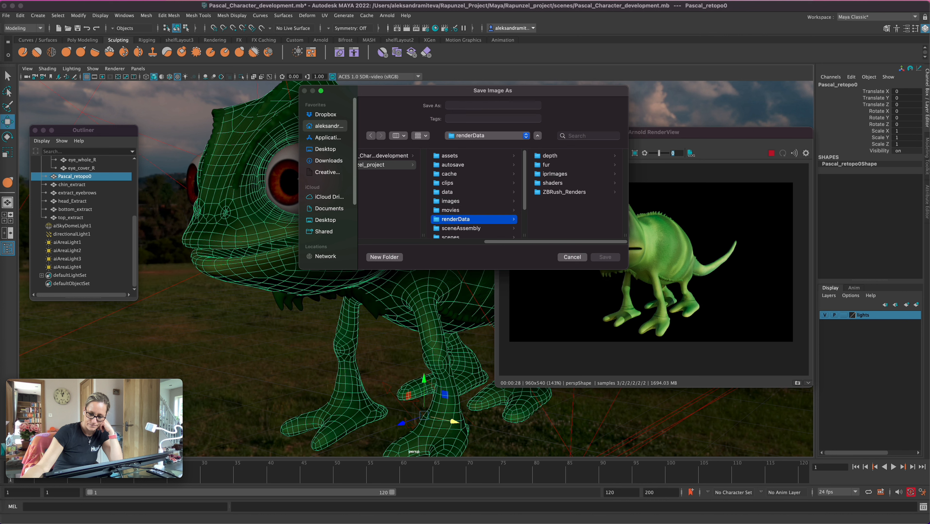
click(555, 174)
click(486, 106)
text(Pa)
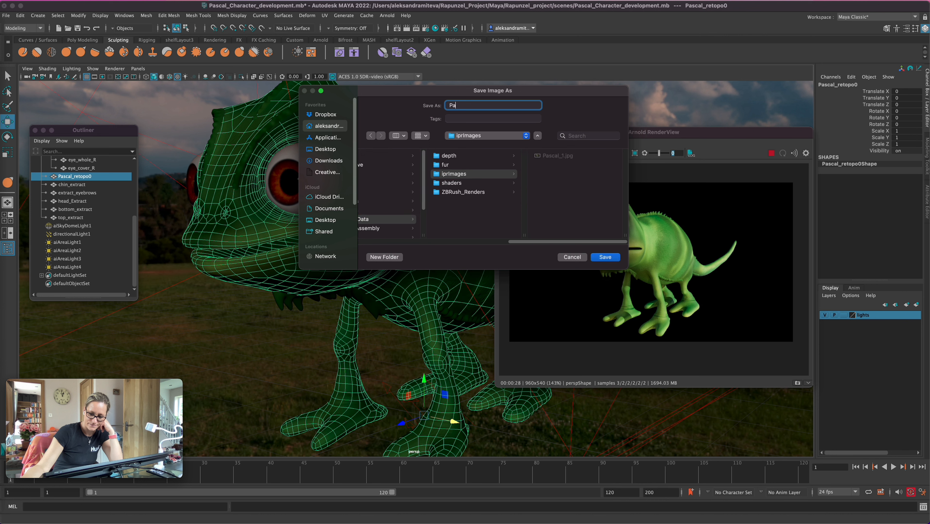
text(scal_2)
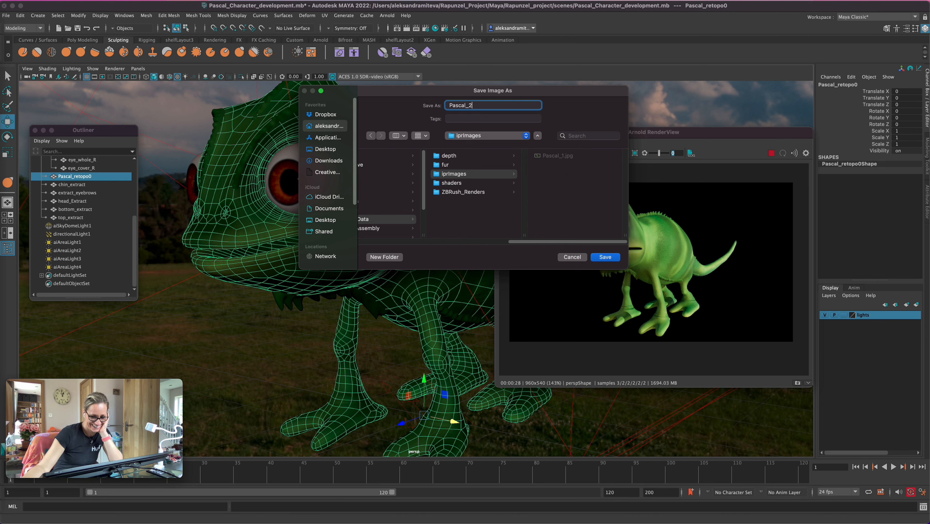
key(Return)
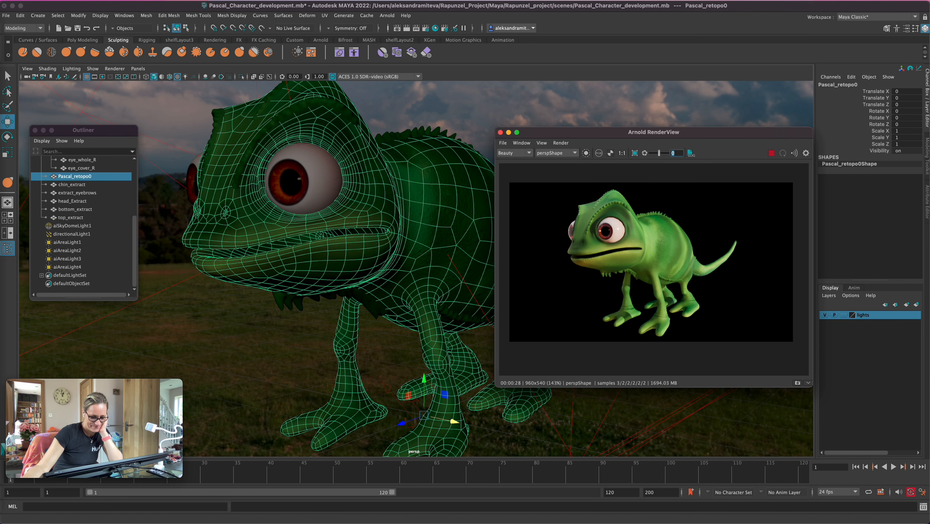
Frame the whole chameleon straight from the front for the live Arnold render
alt+drag(312, 279, 344, 281)
alt+middle_drag(345, 280, 270, 318)
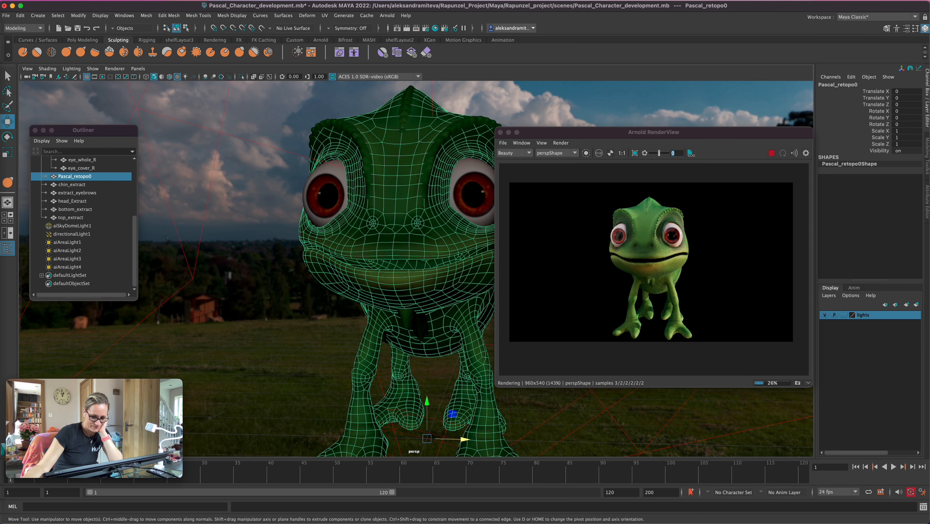
alt+middle_drag(367, 257, 358, 253)
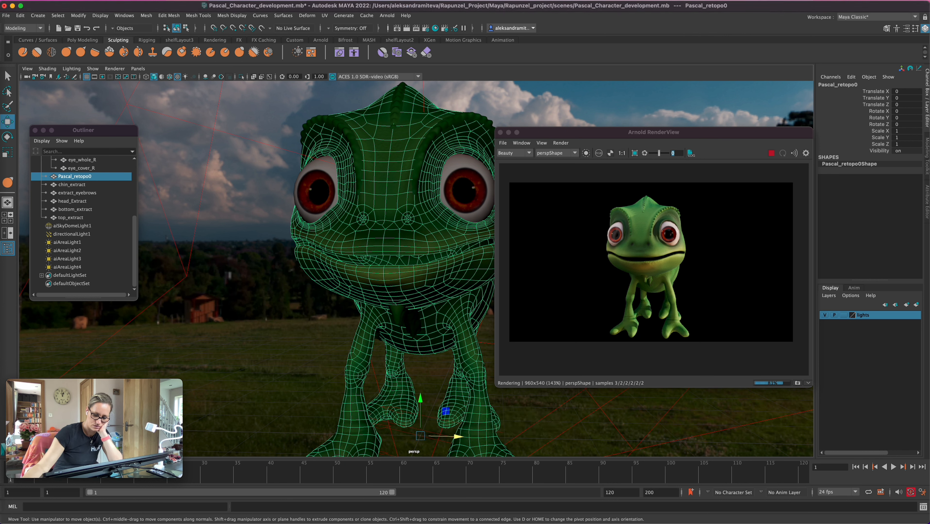
Save the front-view render as Pascal_3 in the project's renderData/iprImages folder
click(502, 143)
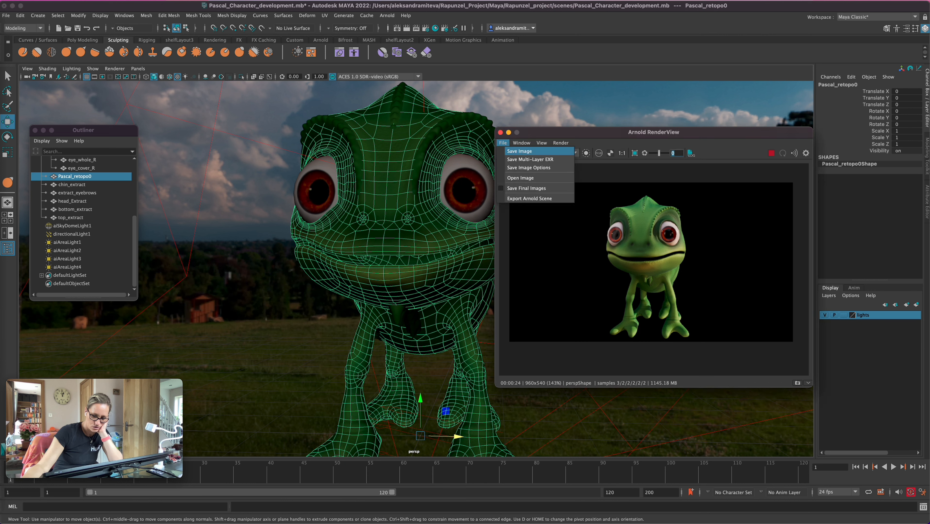
click(511, 150)
click(456, 220)
click(556, 174)
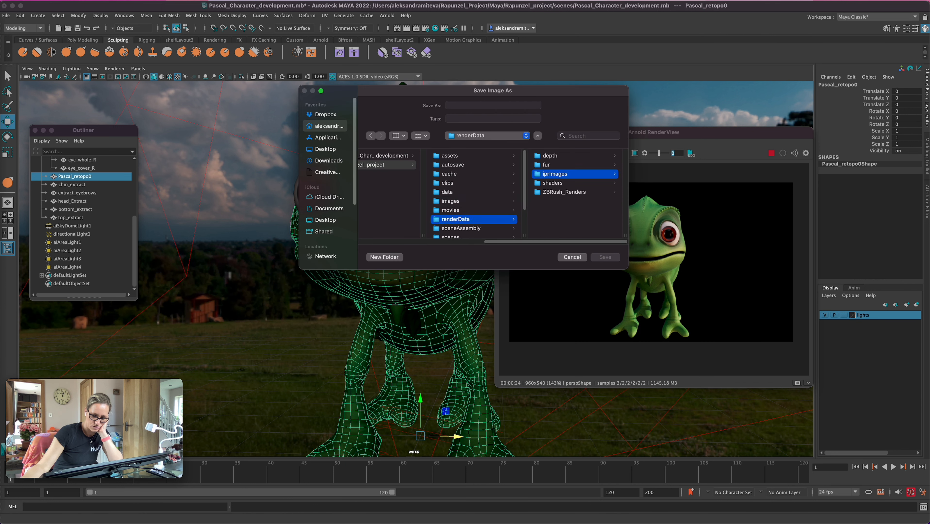
text(Pascal_3)
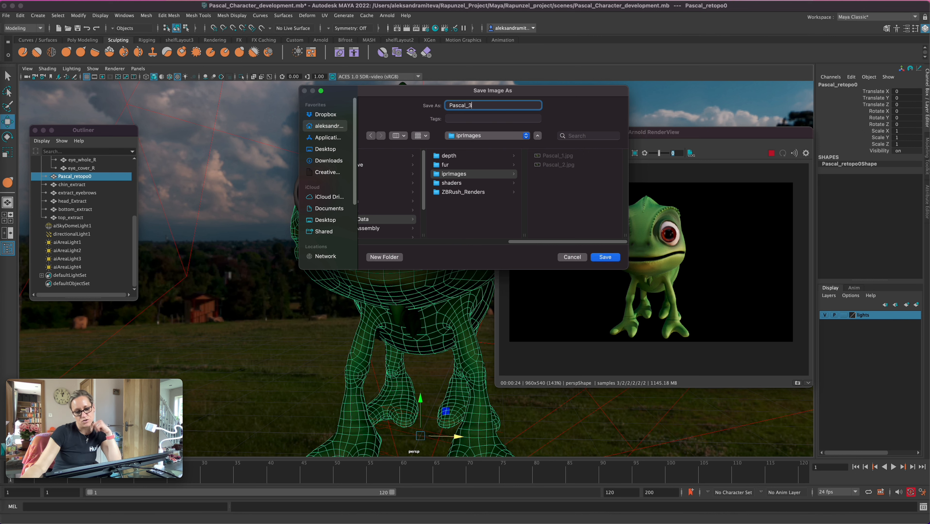
key(Return)
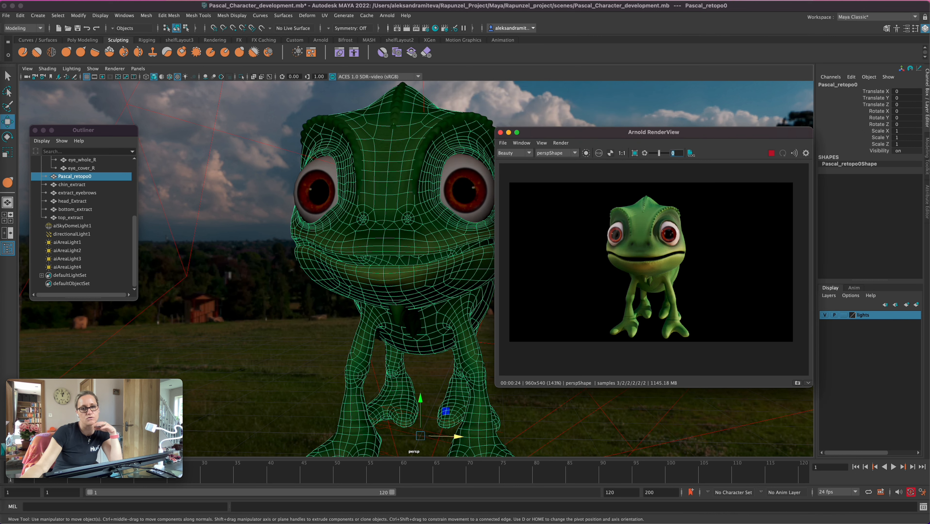
Frame the chameleon in a three-quarter view from its opposite side, with the tail visible, for the live render
scroll(415, 268, up, 5)
alt+drag(352, 287, 374, 287)
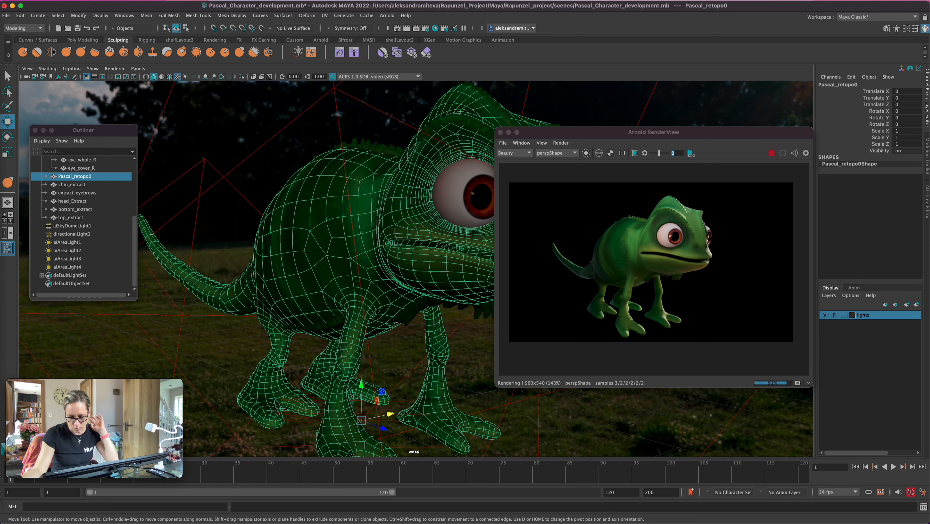
click(503, 143)
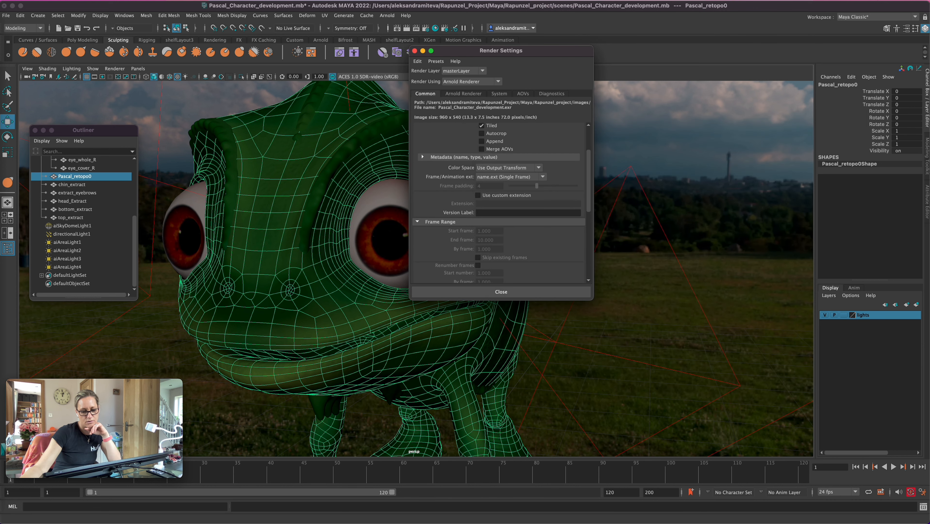
Set the render image size to the 1k_Square preset, 1024 x 1024 pixels, and restart the Arnold render
click(488, 227)
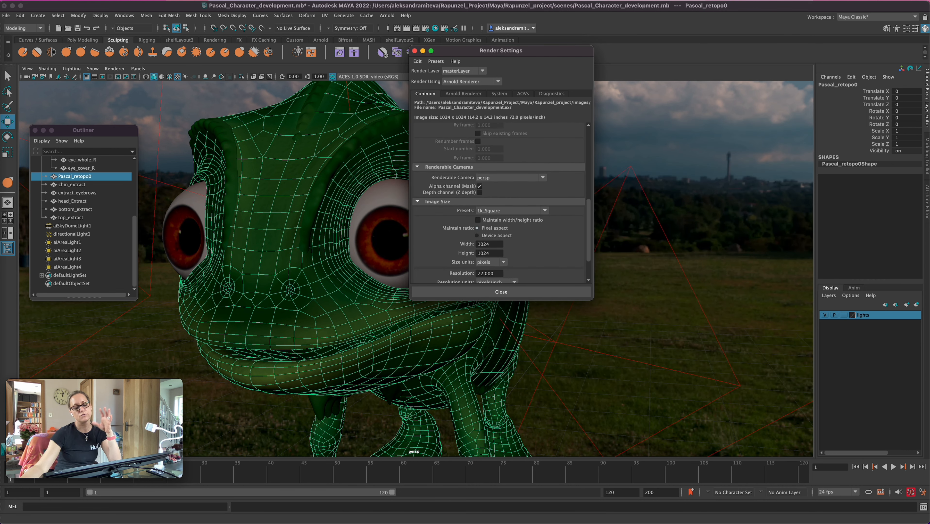
drag(501, 51, 281, 188)
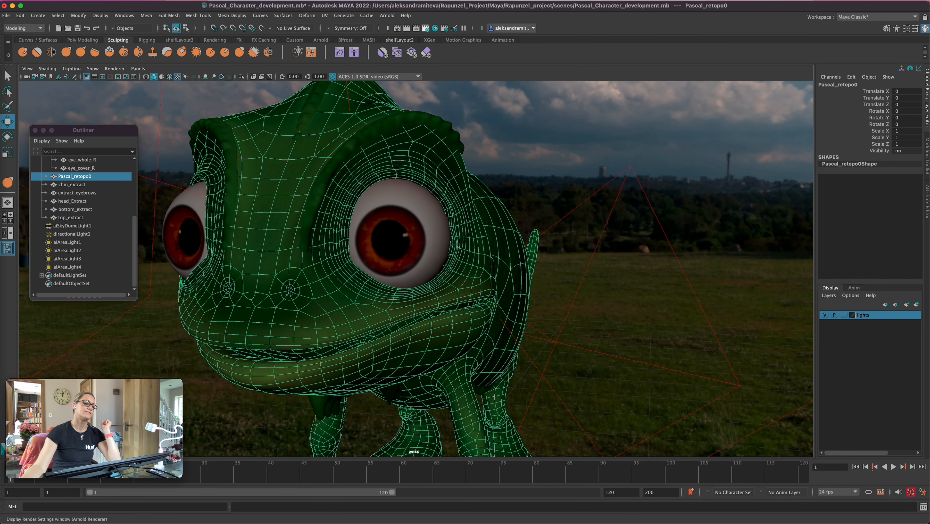
click(387, 15)
click(415, 38)
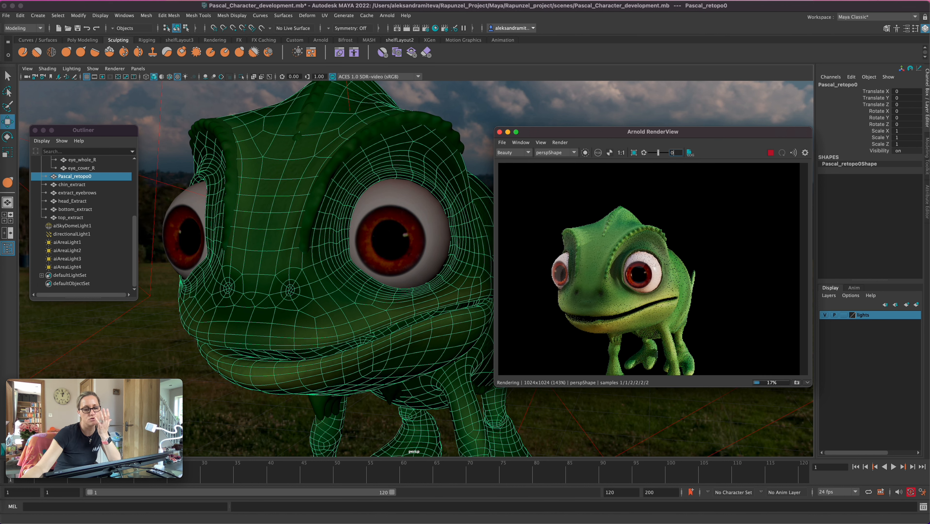
Reframe the square live render on the whole chameleon in a three-quarter view, from head to feet and tail
scroll(602, 251, down, 3)
click(480, 121)
scroll(415, 269, up, 5)
alt+middle_drag(416, 269, 415, 266)
alt+drag(416, 266, 378, 263)
alt+middle_drag(378, 263, 455, 167)
scroll(468, 280, down, 2)
alt+drag(454, 167, 458, 215)
alt+middle_drag(458, 214, 455, 167)
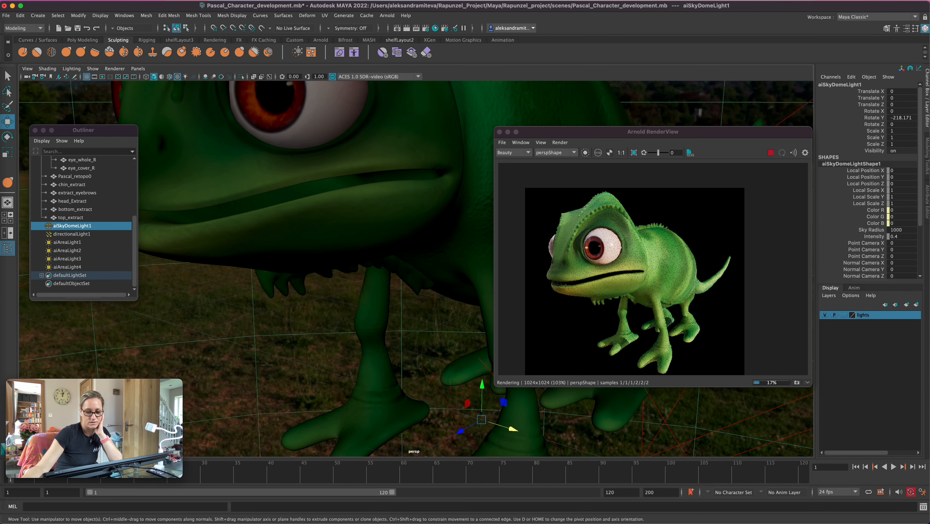